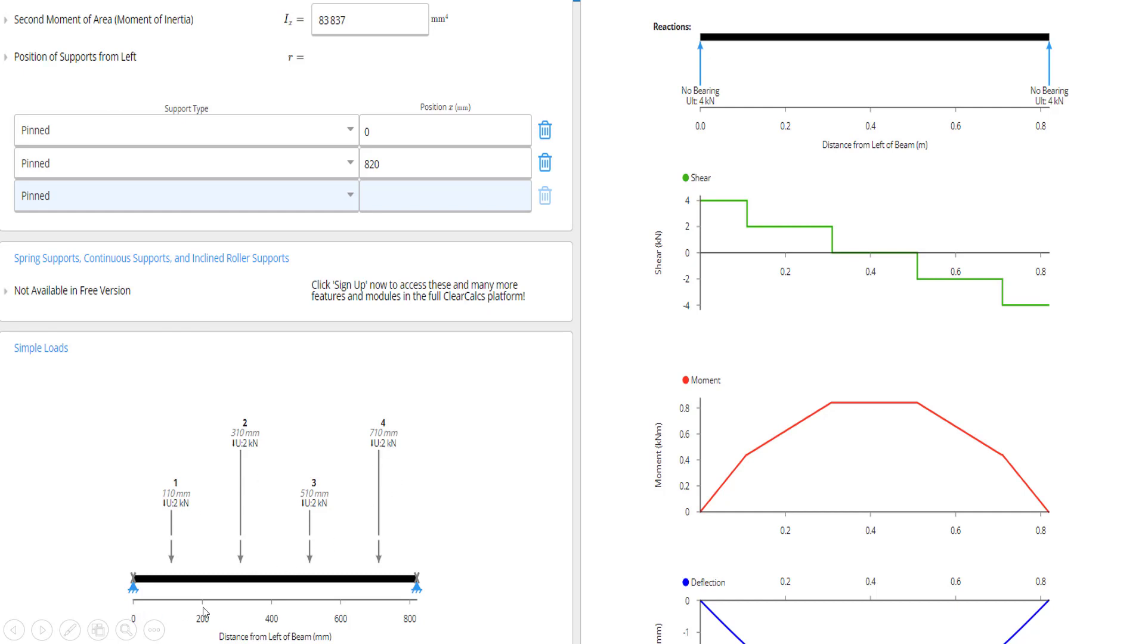
- Set the beam length to 820 mm and Young's modulus to 210000 MPa
left_click(693, 429)
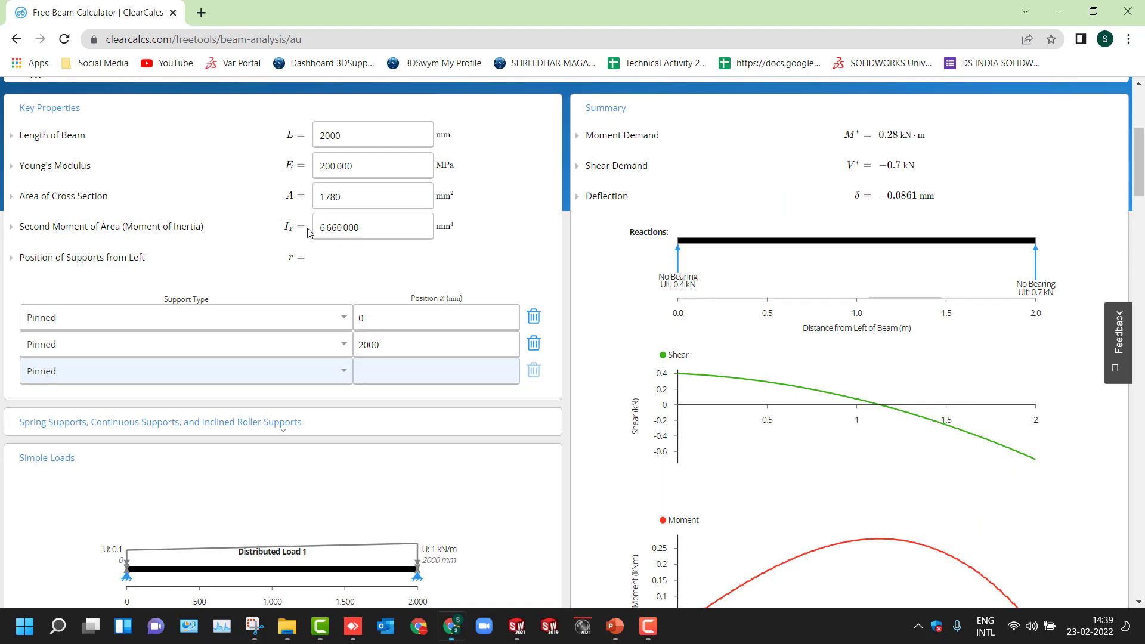
scroll(307, 247, "down", 1)
scroll(306, 250, "up", 1)
left_click(393, 141)
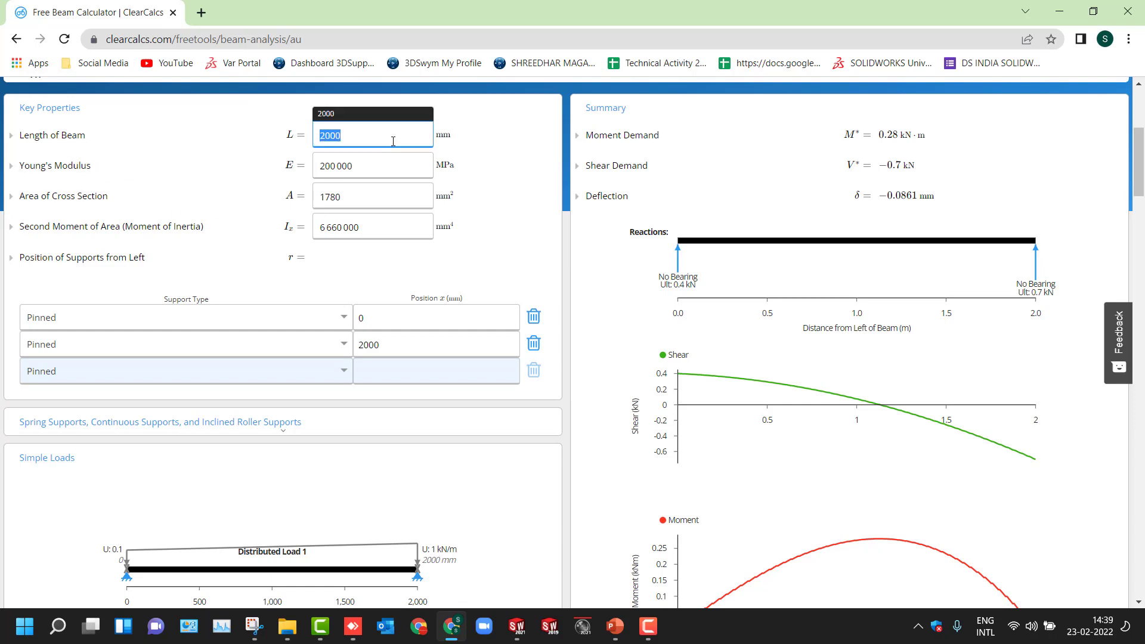
type("820")
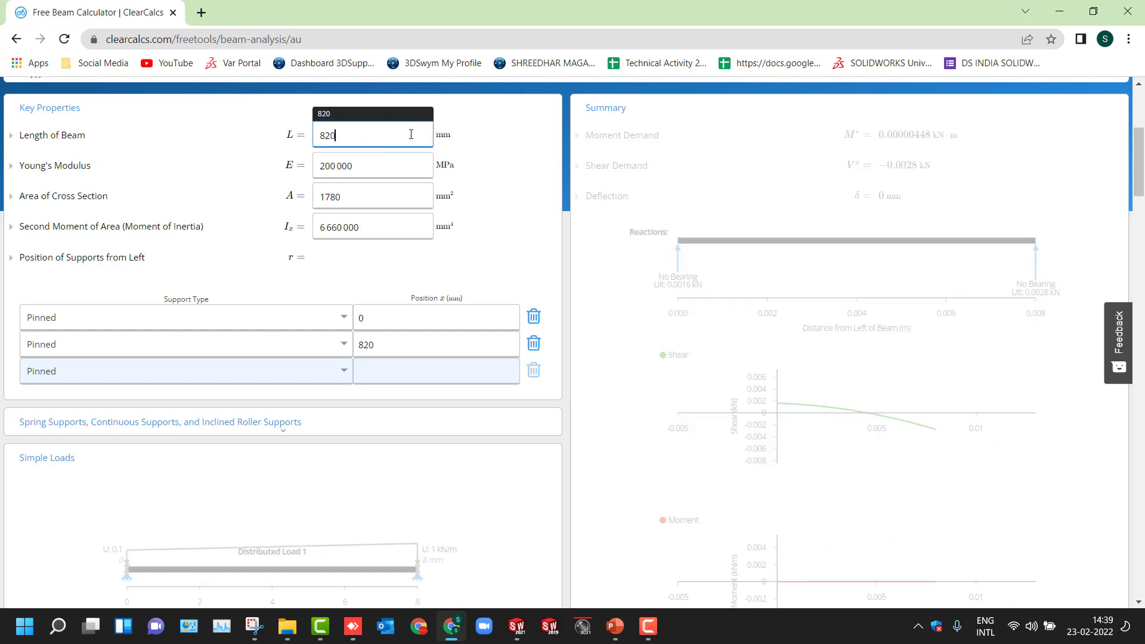
left_click(376, 173)
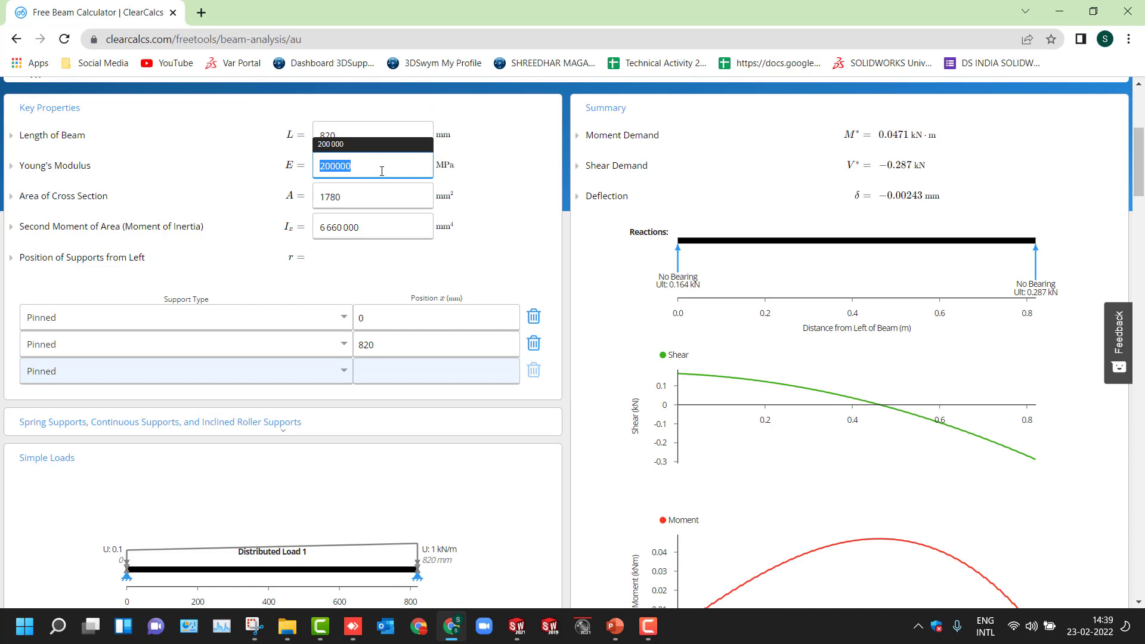
type("210000")
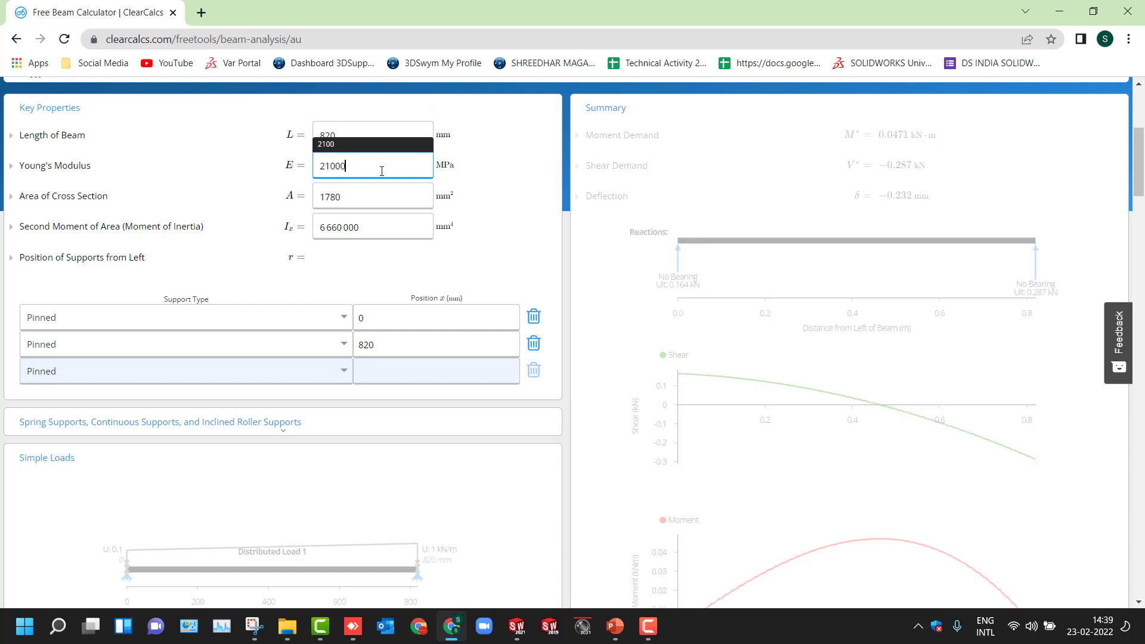
- Switch to SolidWorks and compute the section properties of the rectangular pipe's end face with Section Properties
left_click(368, 191)
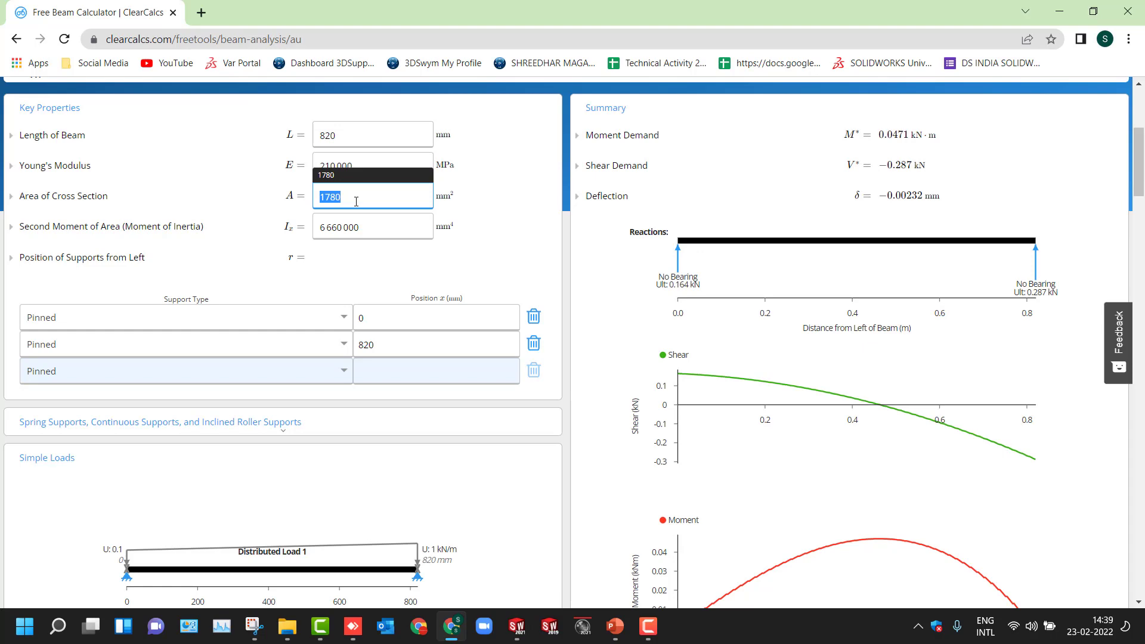
left_click(516, 626)
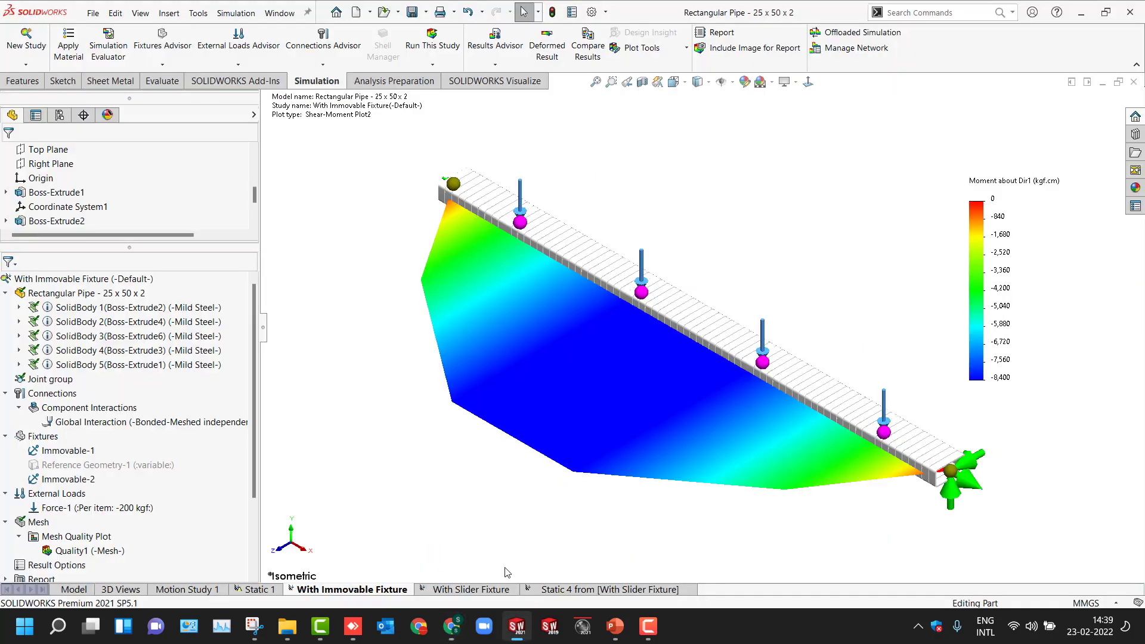
left_click(74, 590)
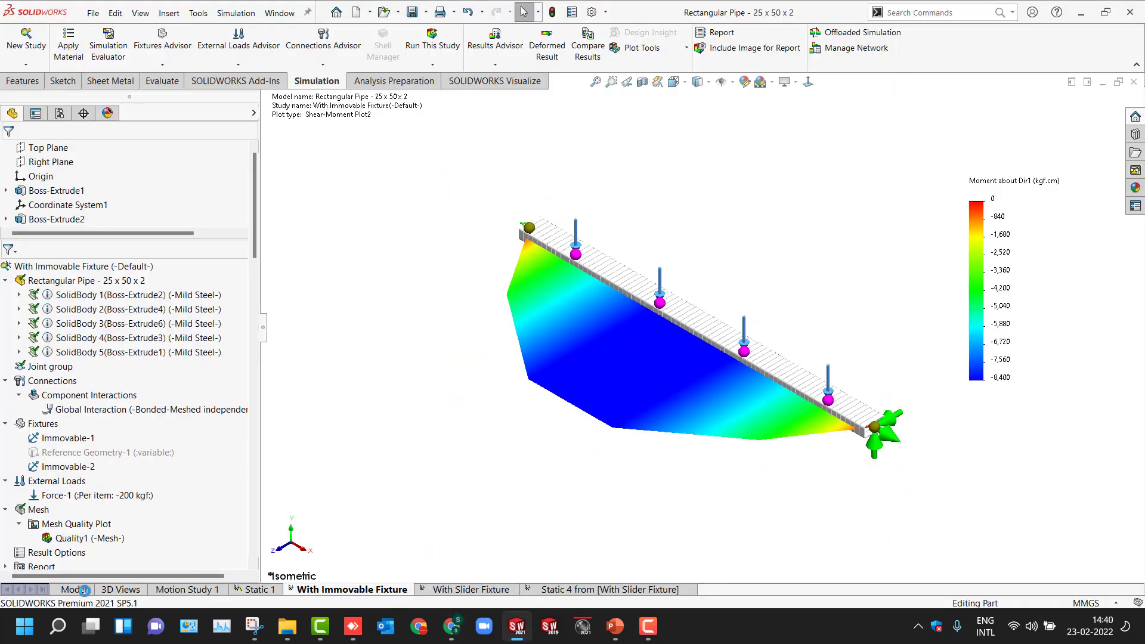
left_click(163, 81)
left_click(250, 47)
scroll(592, 313, "down", 8)
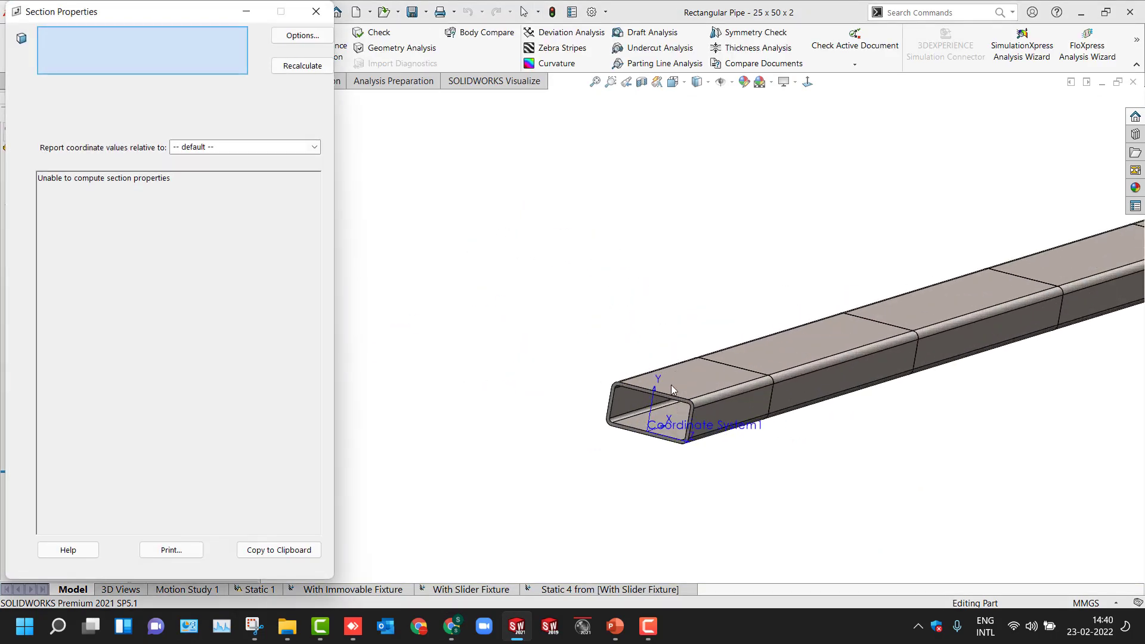
left_click(632, 374)
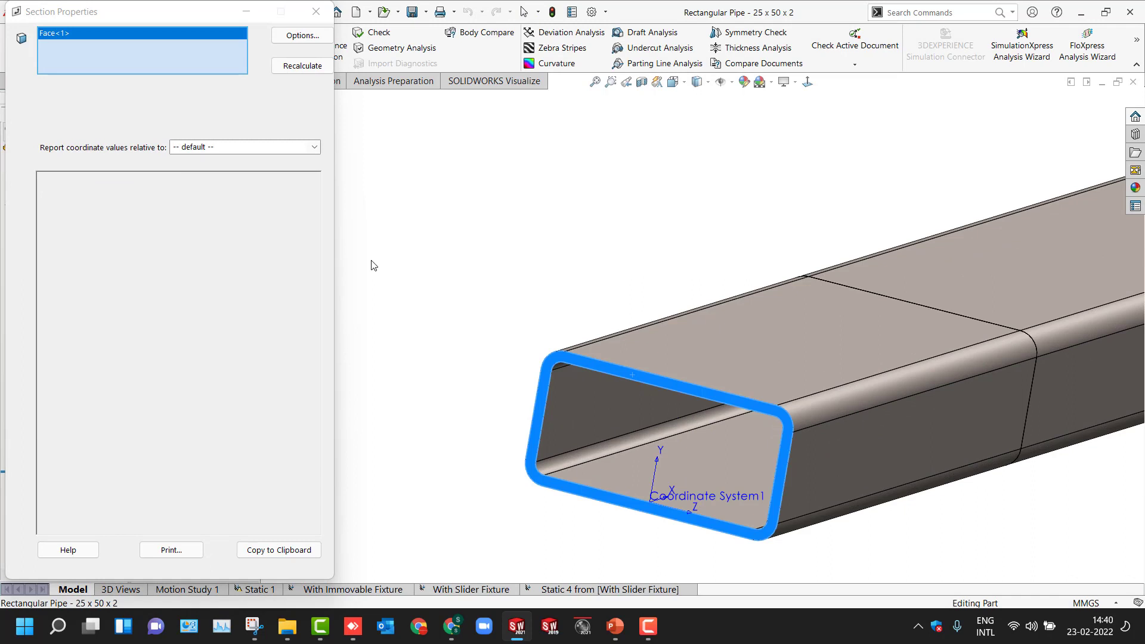
left_click(292, 67)
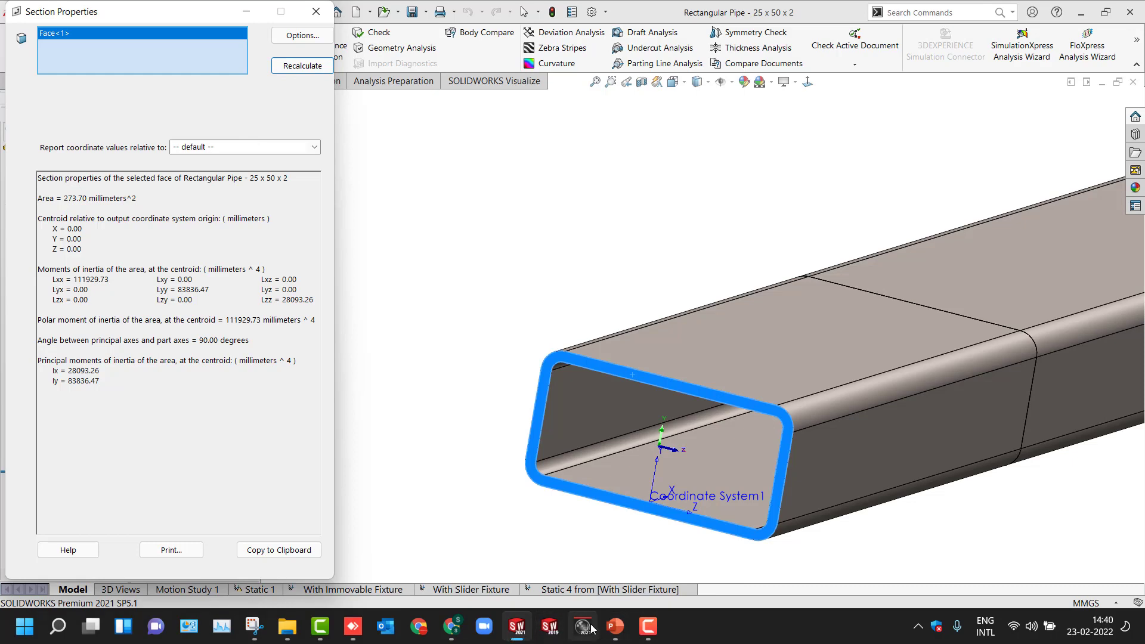
- Switch back to the beam calculator and set the area of cross section to 274 mm²
left_click(451, 626)
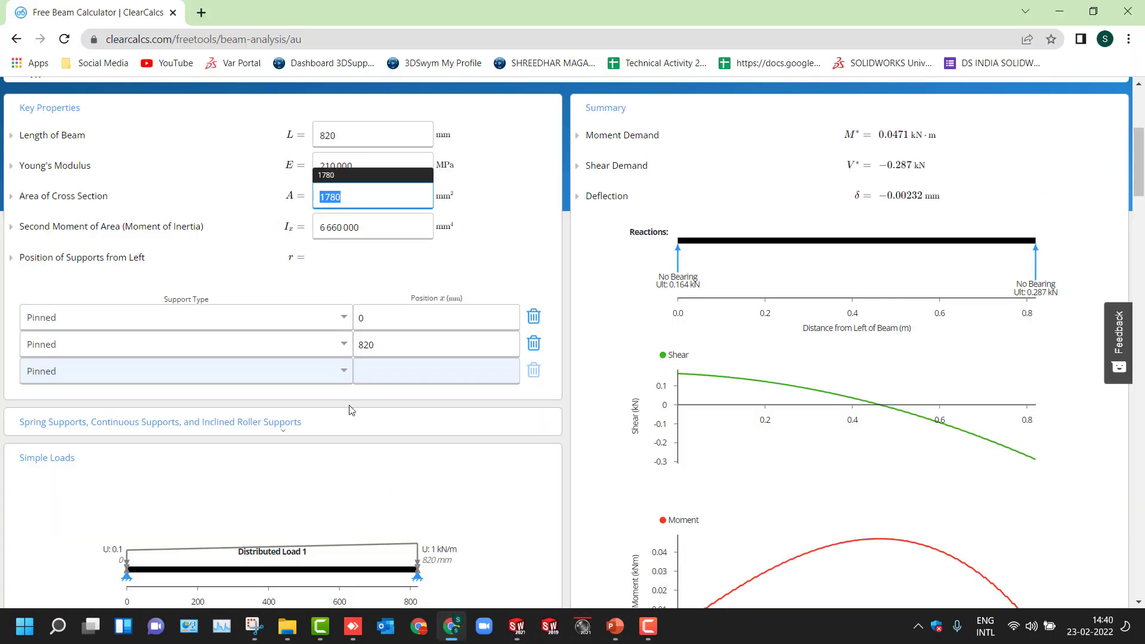
type("274")
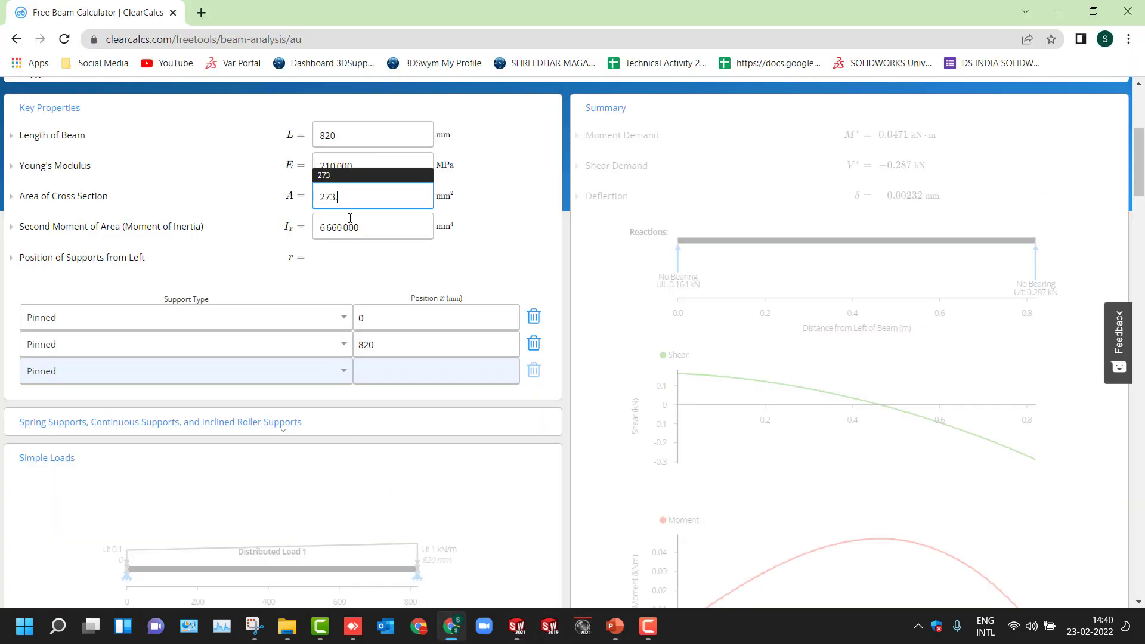
left_click(328, 280)
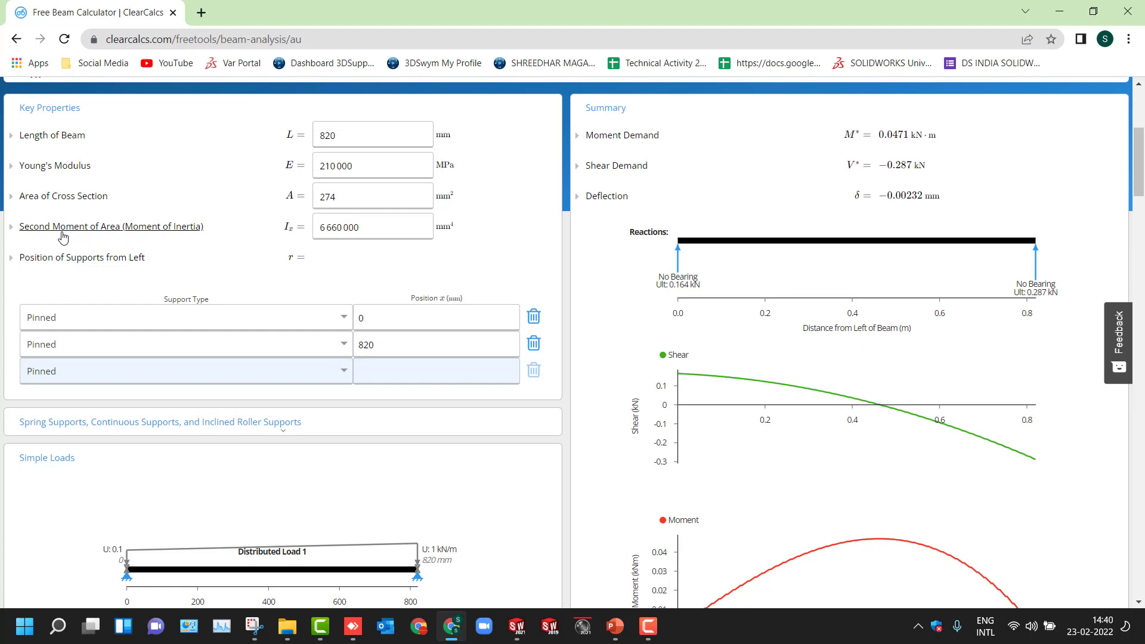
- Set the second moment of area to 83837 mm⁴, copying the Iy value from SolidWorks' Section Properties
left_click(381, 231)
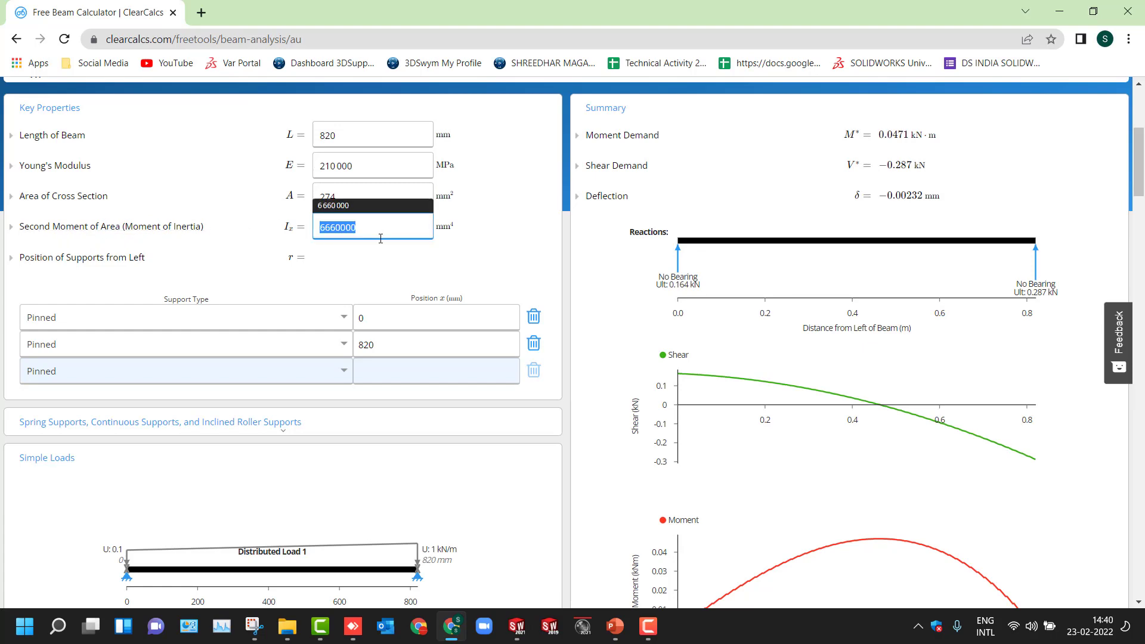
left_click(517, 639)
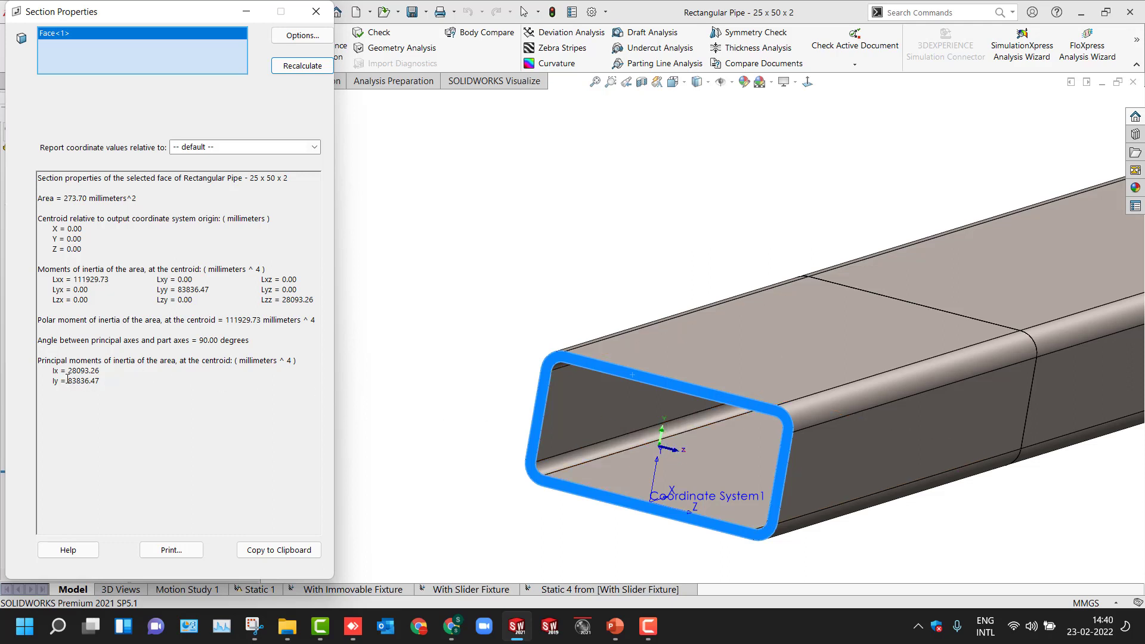
left_click_drag(67, 379, 109, 383)
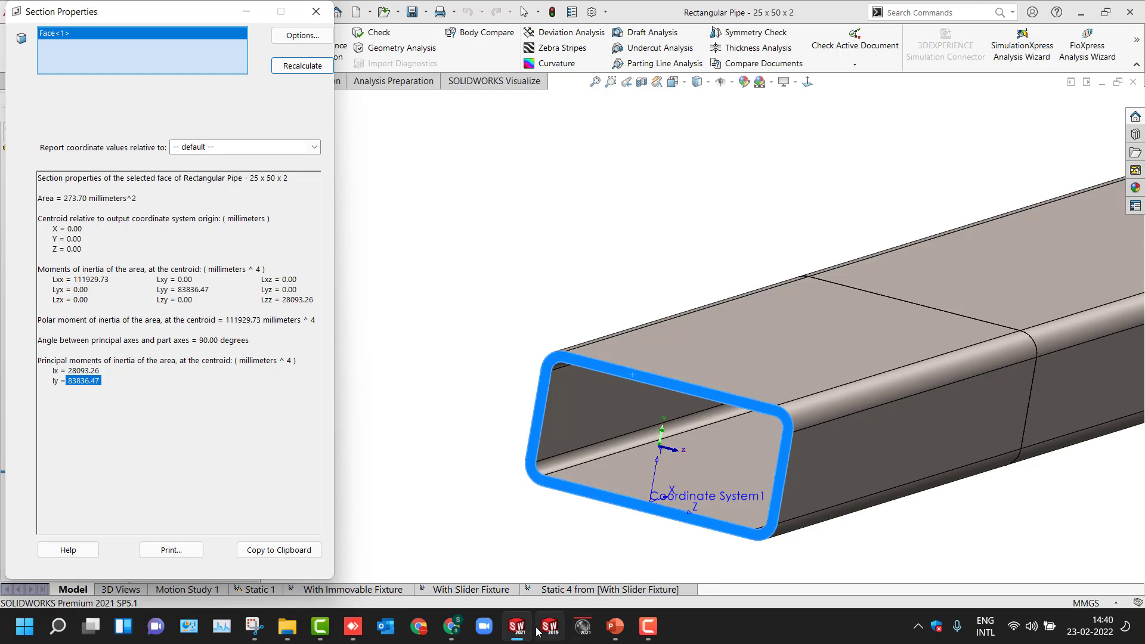
left_click(451, 626)
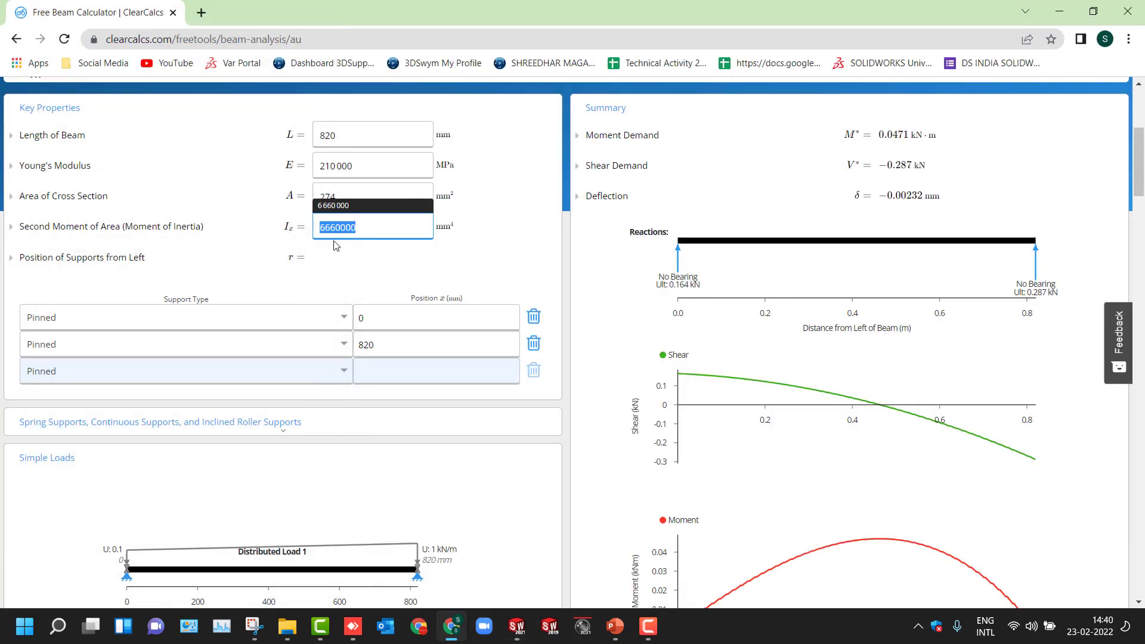
type("83837")
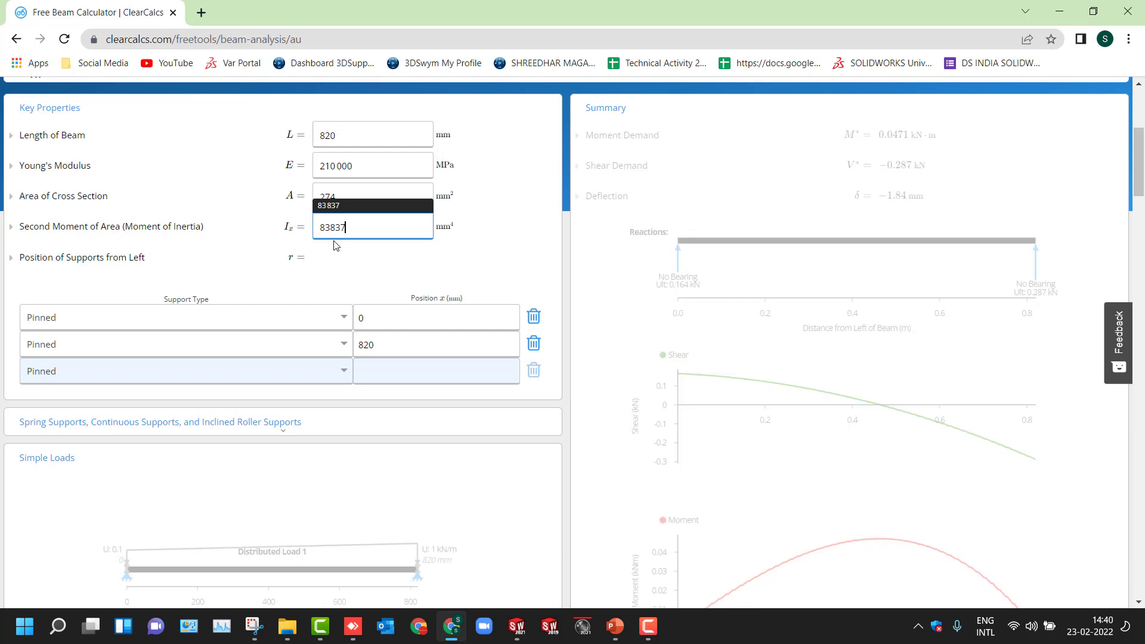
left_click(268, 265)
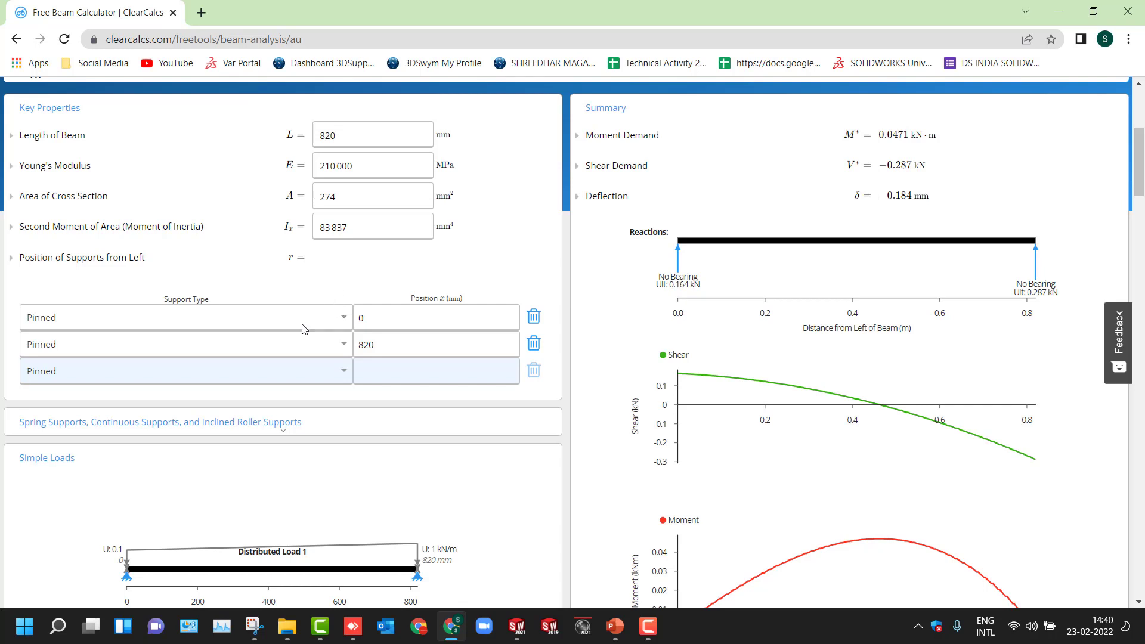
left_click(341, 319)
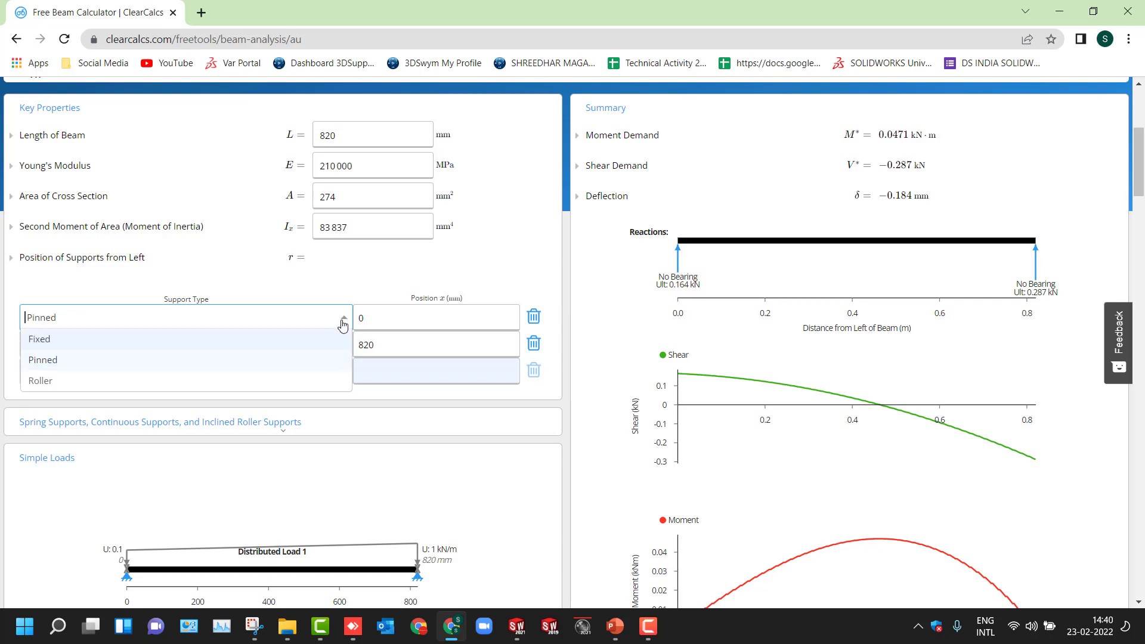
left_click(341, 318)
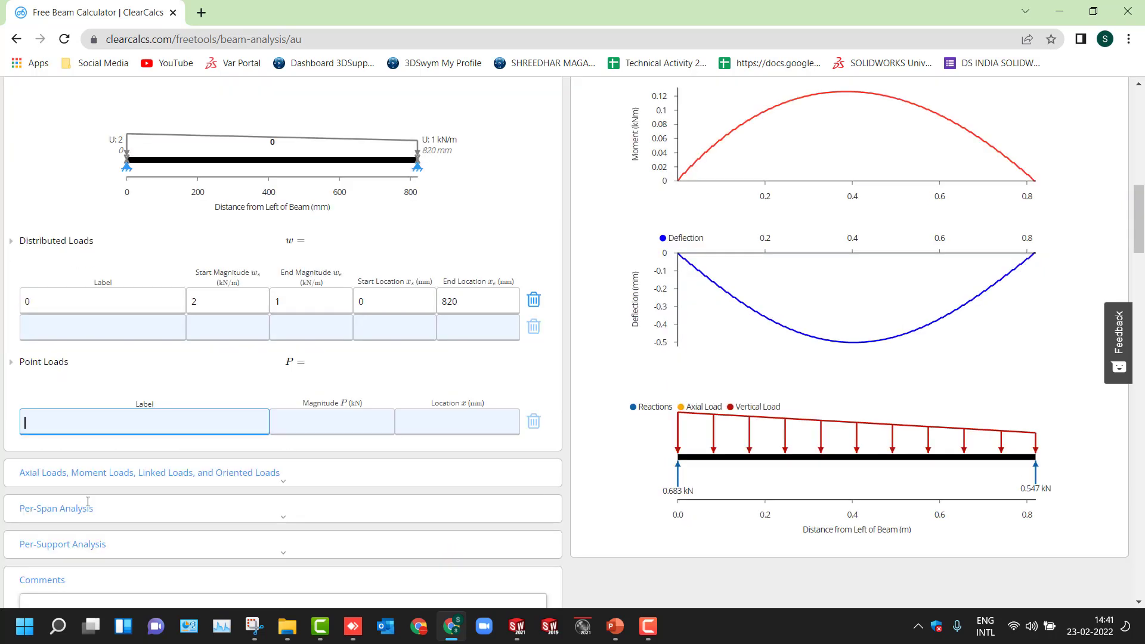
- Add point load 1 with a magnitude of 2 kN at 110 mm
type("1")
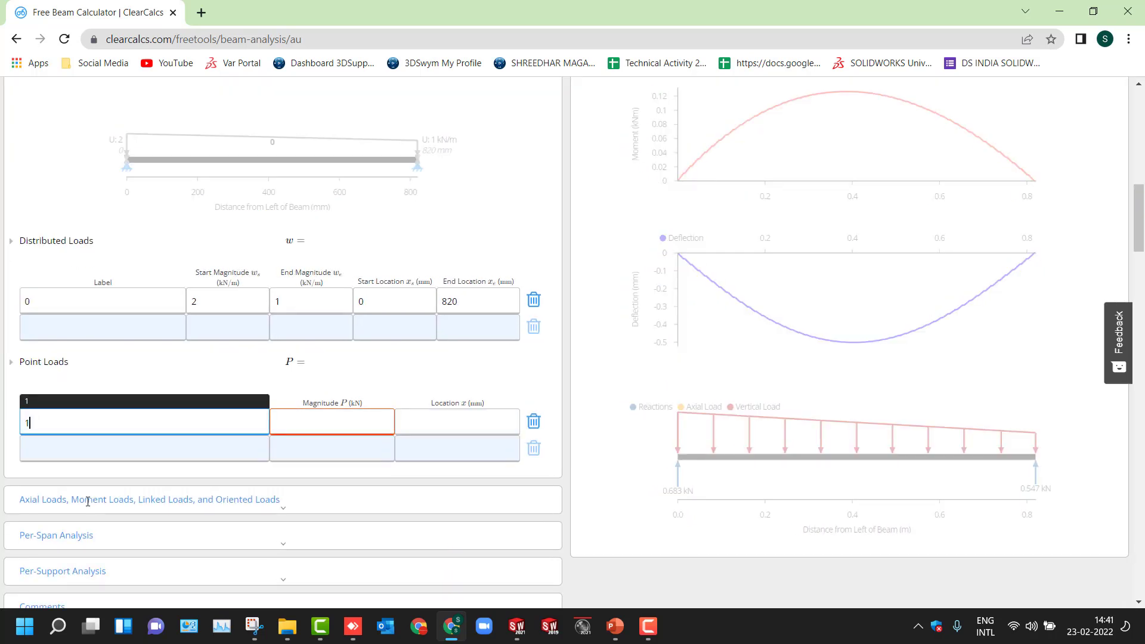
key("BackSpace")
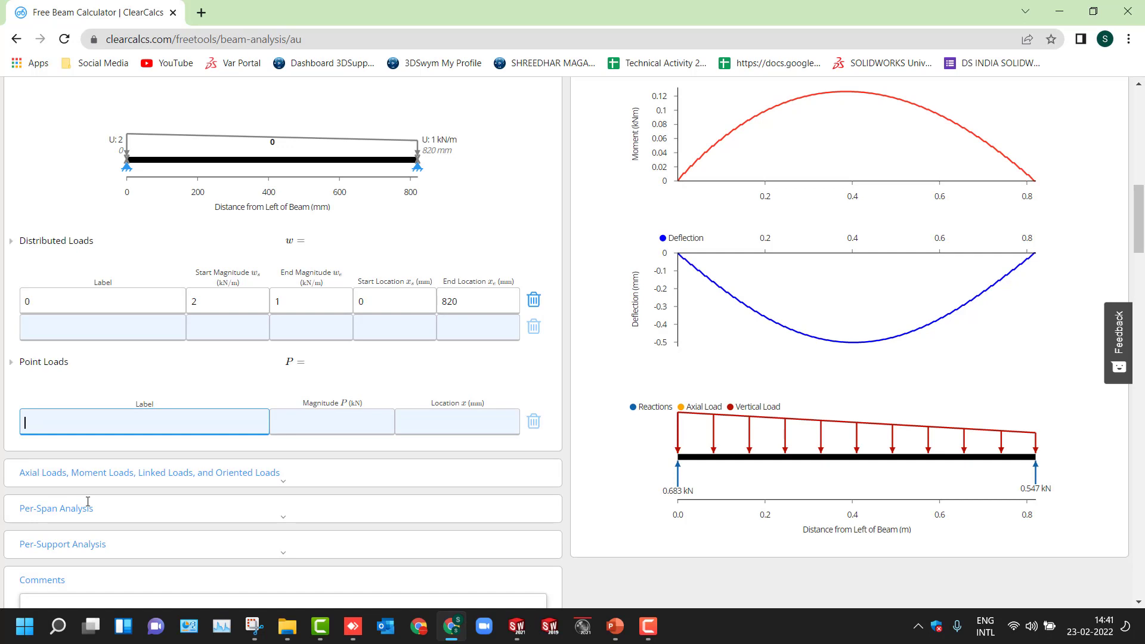
type("1")
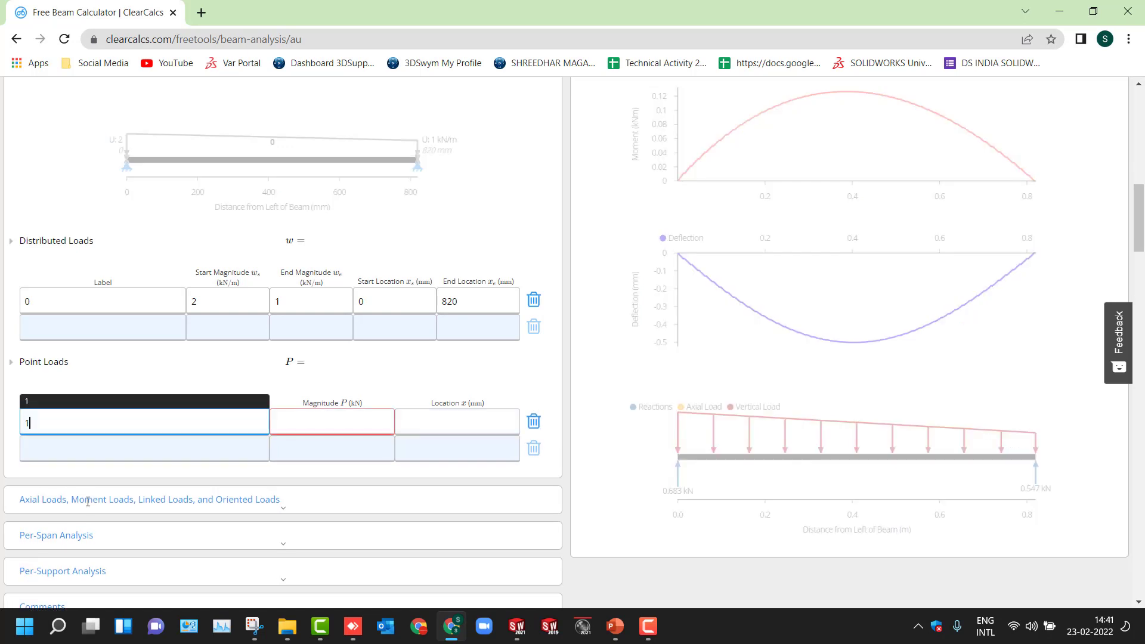
left_click(324, 423)
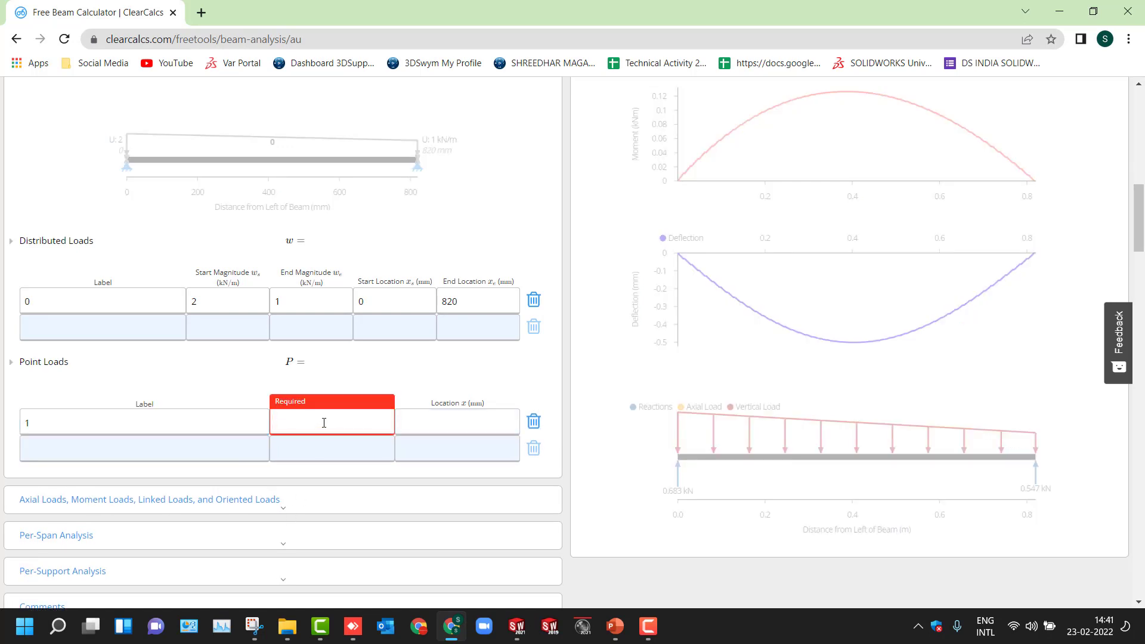
type("2")
left_click(423, 427)
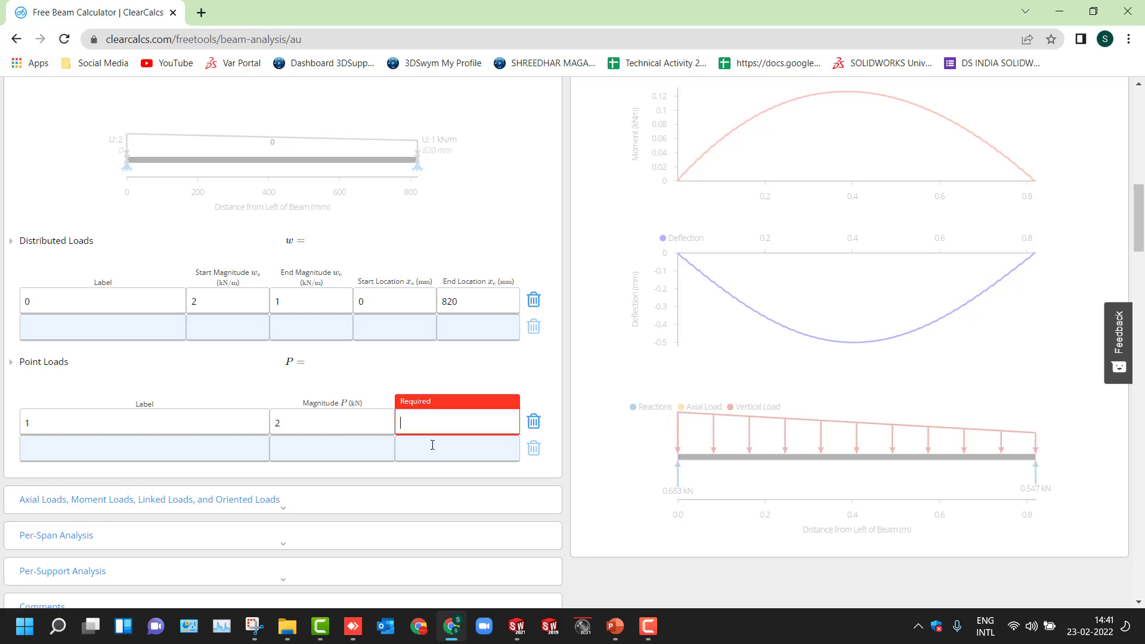
type("110")
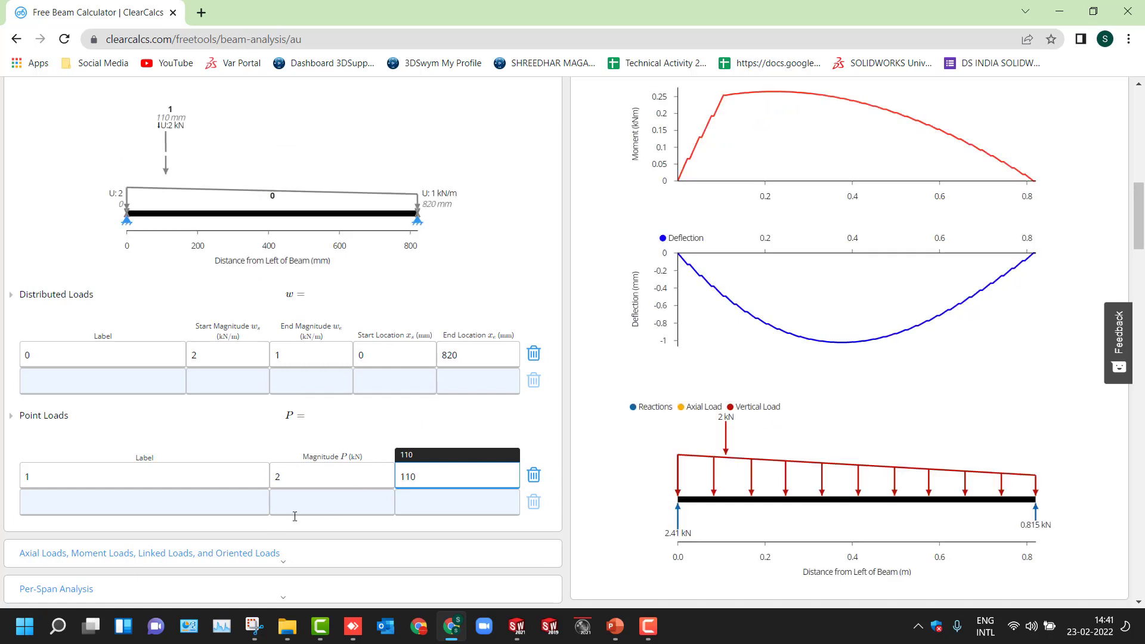
- Add point load 2 with a magnitude of 2 kN at 310 mm
left_click(109, 506)
type("2")
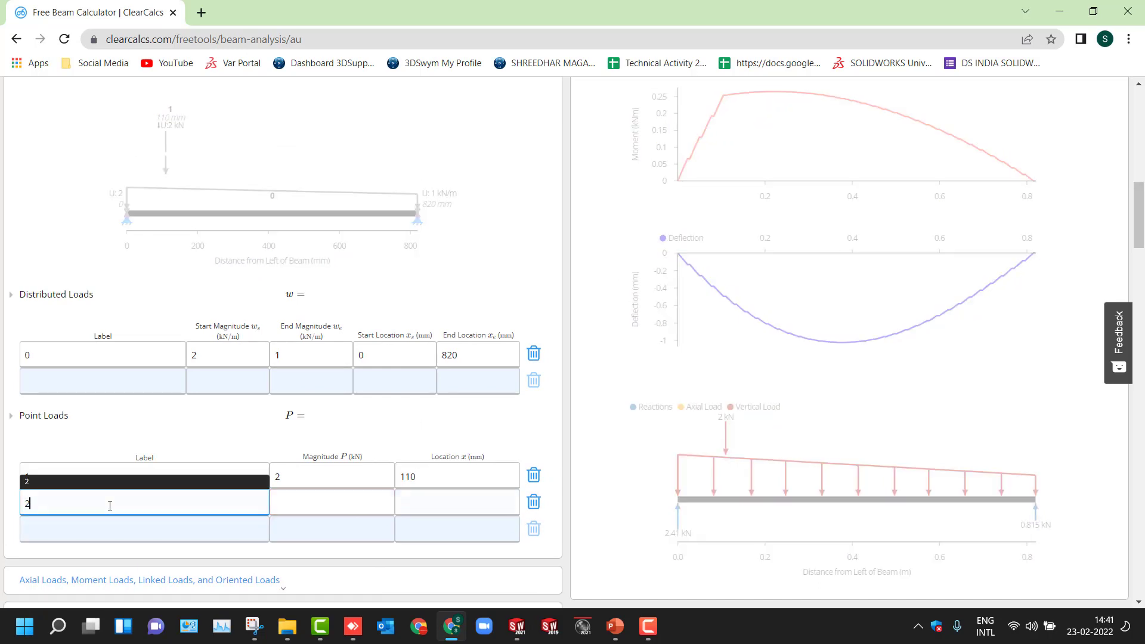
left_click(304, 506)
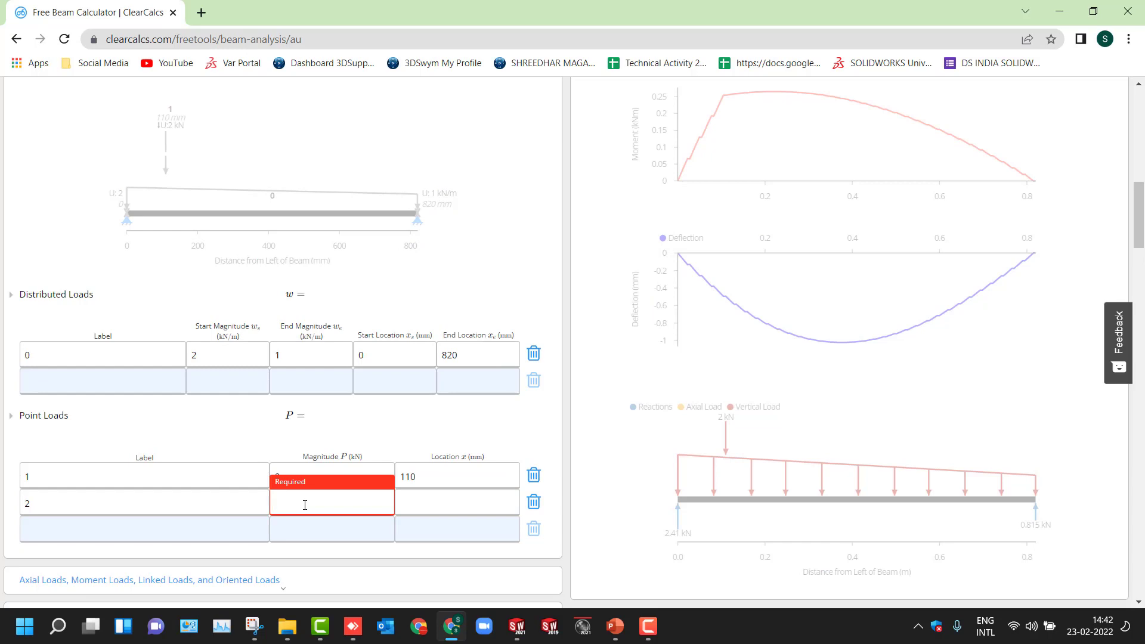
type("2")
left_click(430, 506)
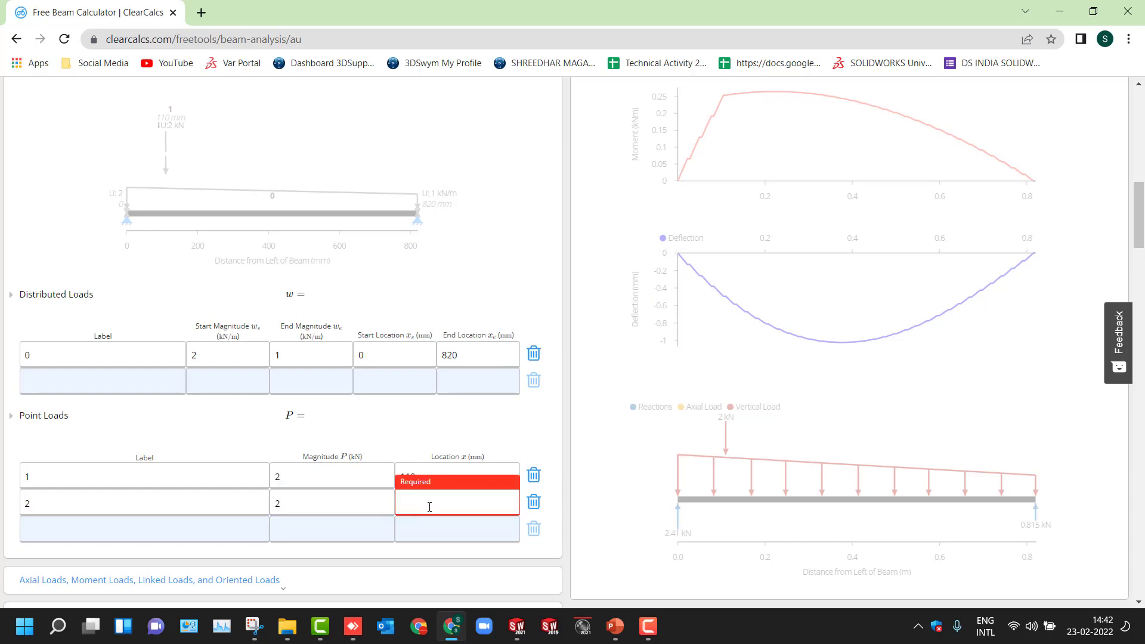
type("310")
- Add point load 3 with a magnitude of 2 kN at 510 mm
left_click(138, 528)
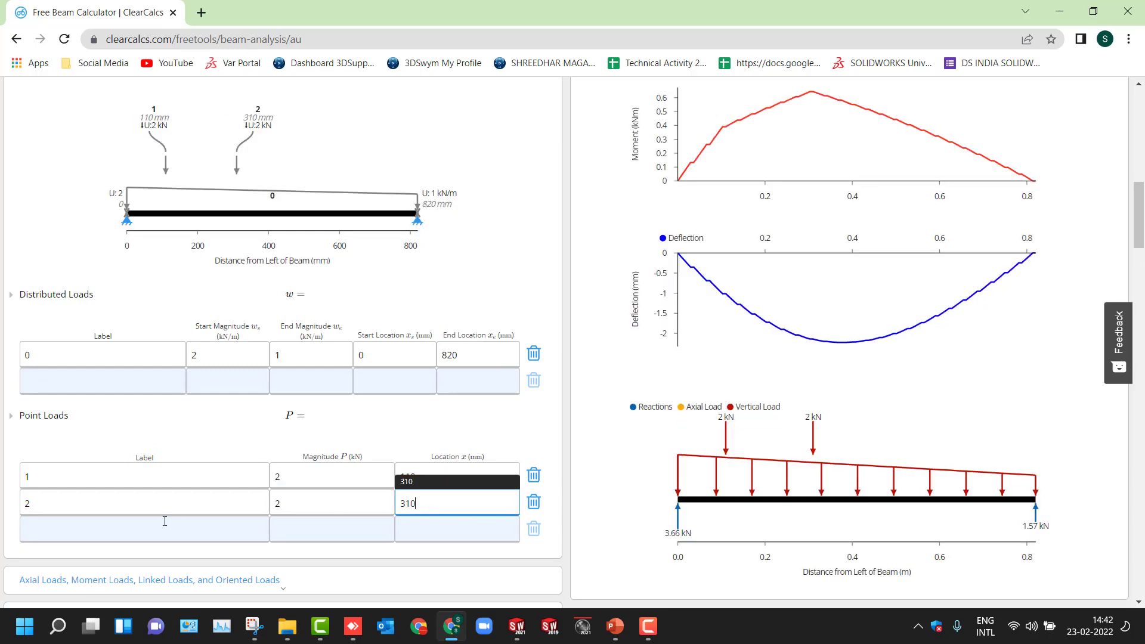
type("3")
left_click(294, 532)
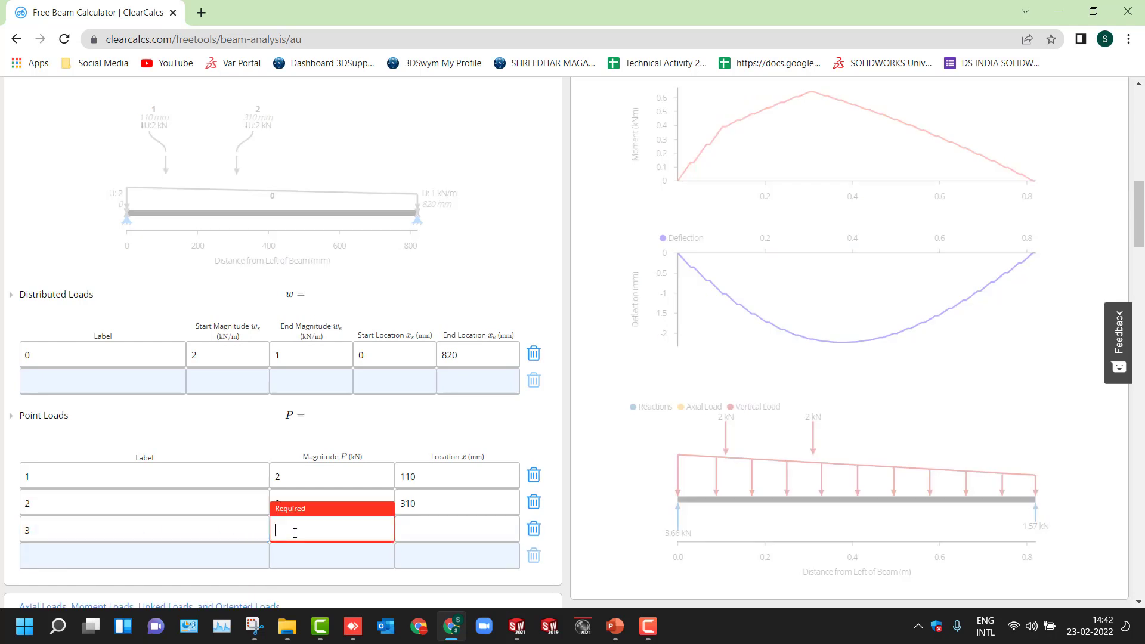
type("2")
left_click(426, 536)
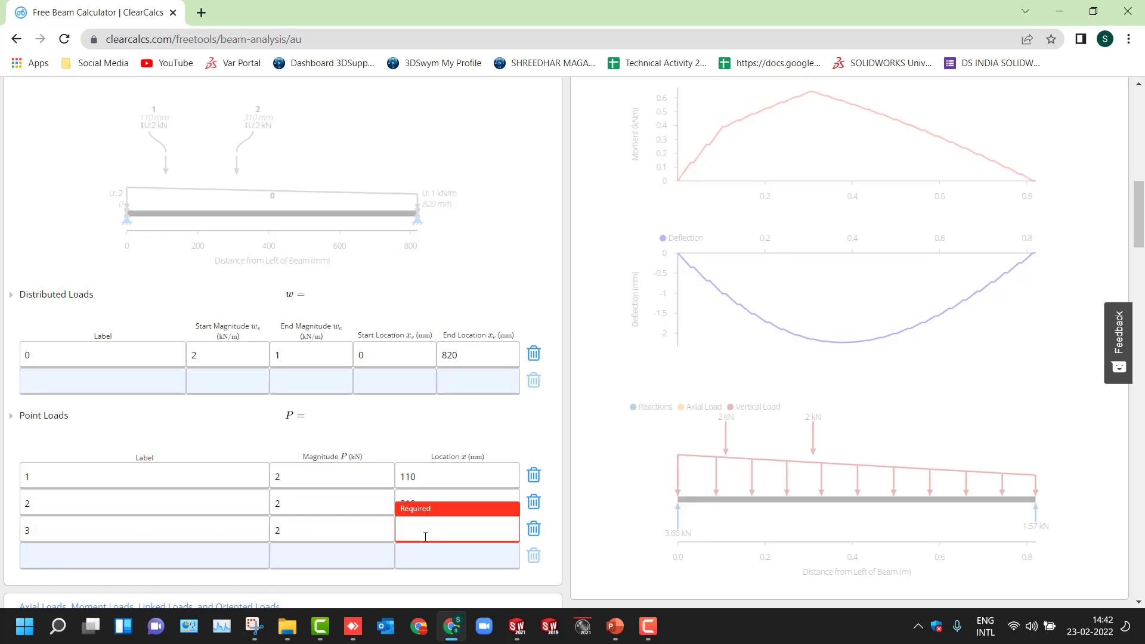
type("510")
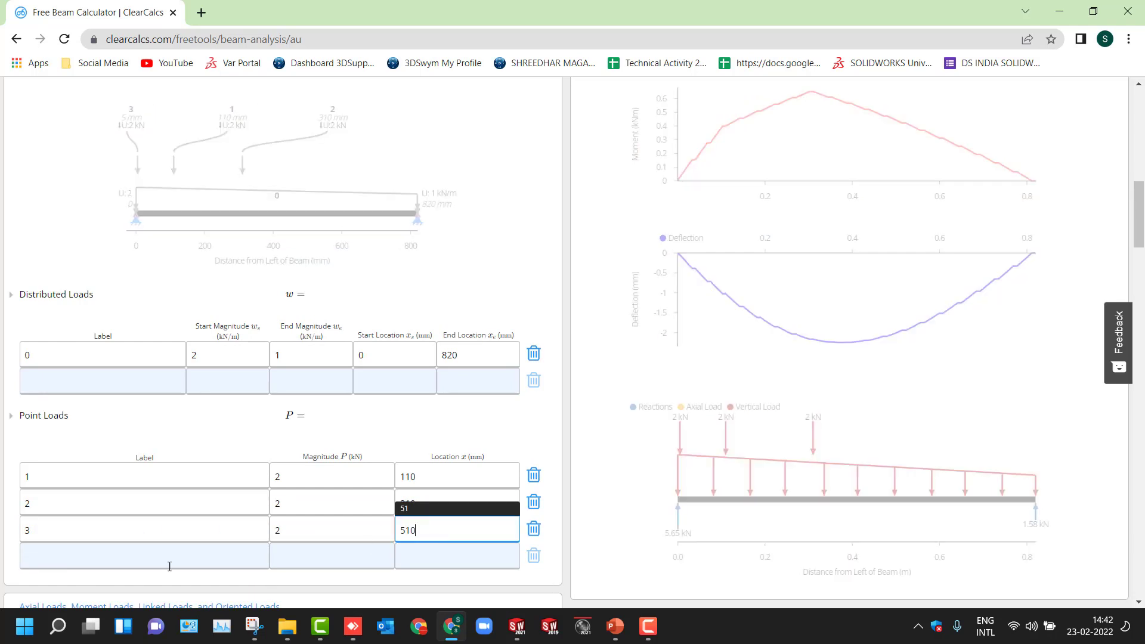
- Add point load 4 with a magnitude of 2 kN at 710 mm
left_click(116, 560)
type("4")
left_click(292, 559)
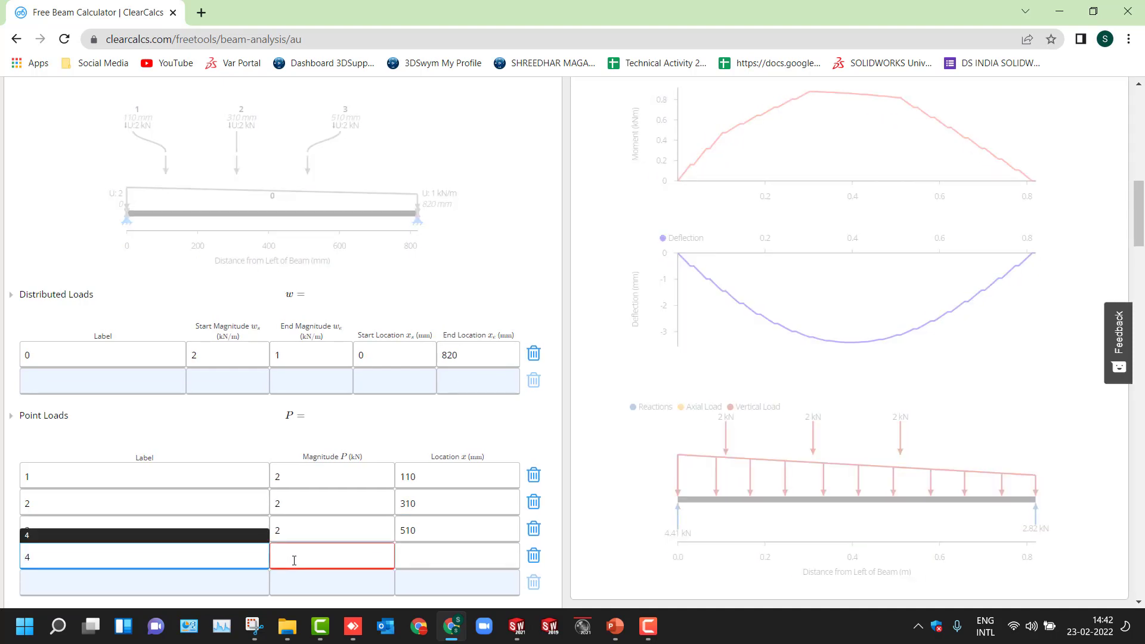
type("2")
left_click(416, 559)
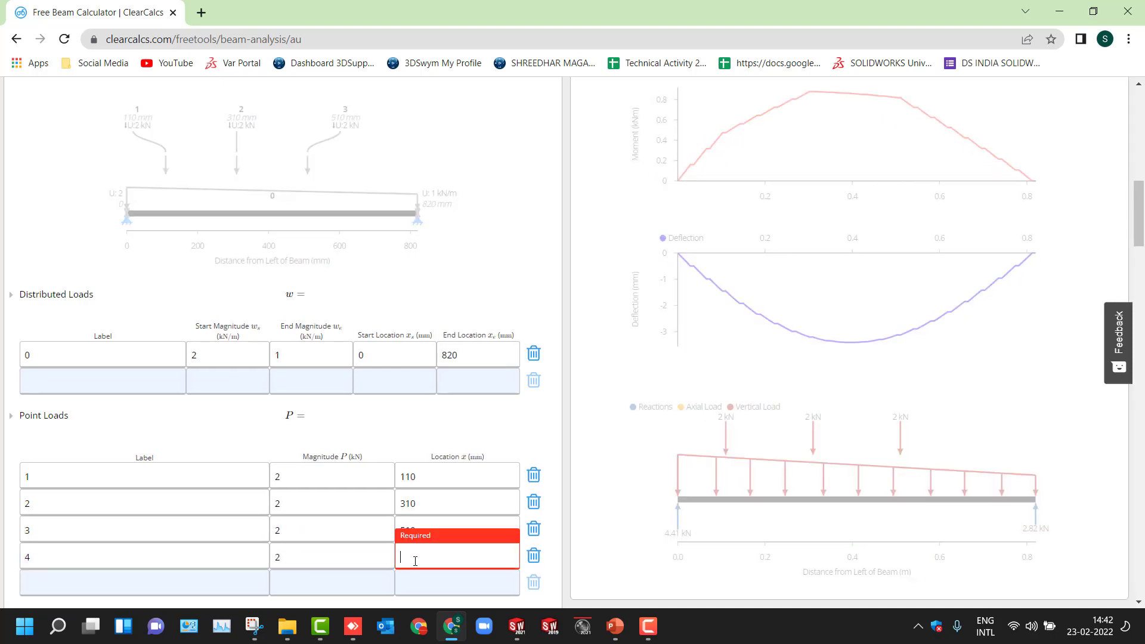
type("710")
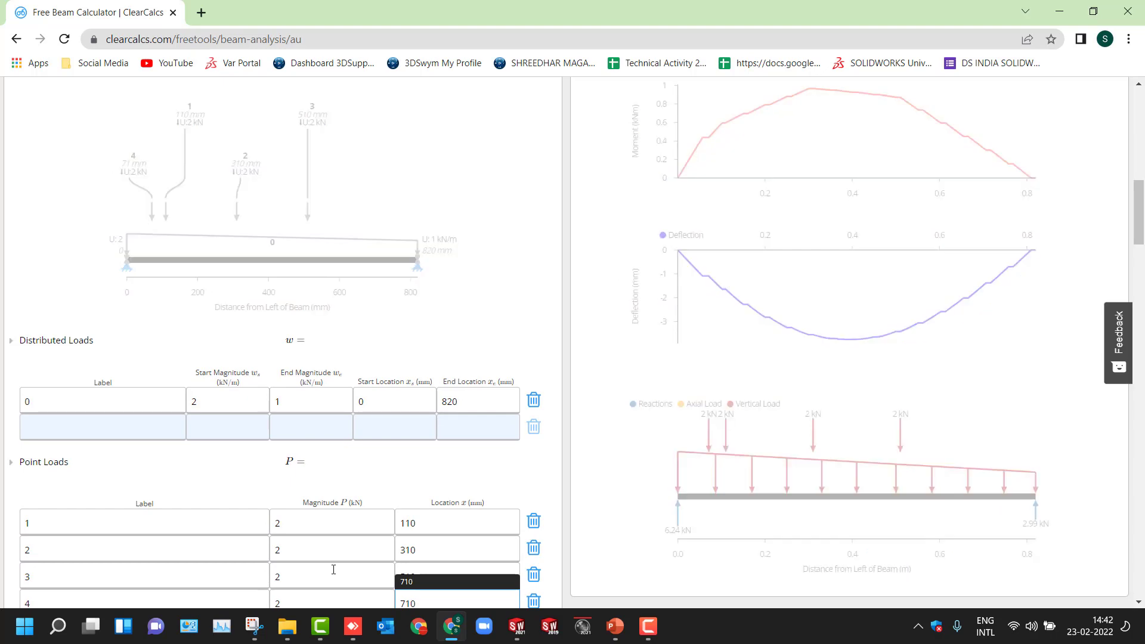
- Review the load diagram and the deflection curve for the four point loads, checking the maximum deflection
scroll(334, 570, "down", 2)
scroll(325, 563, "up", 4)
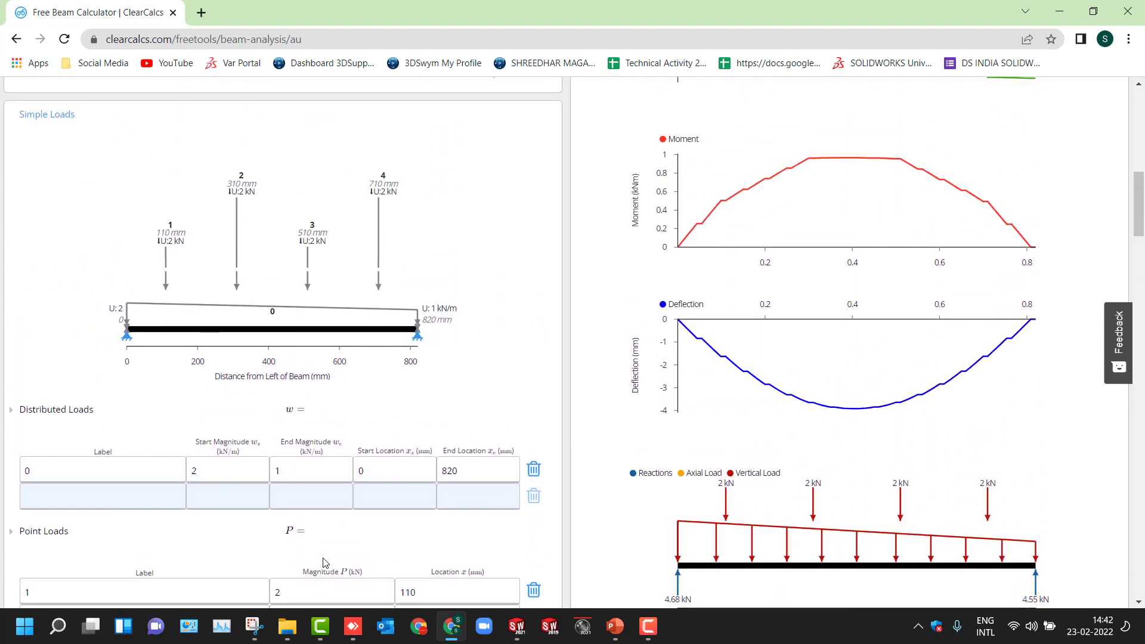
scroll(325, 563, "down", 2)
scroll(325, 563, "down", 1)
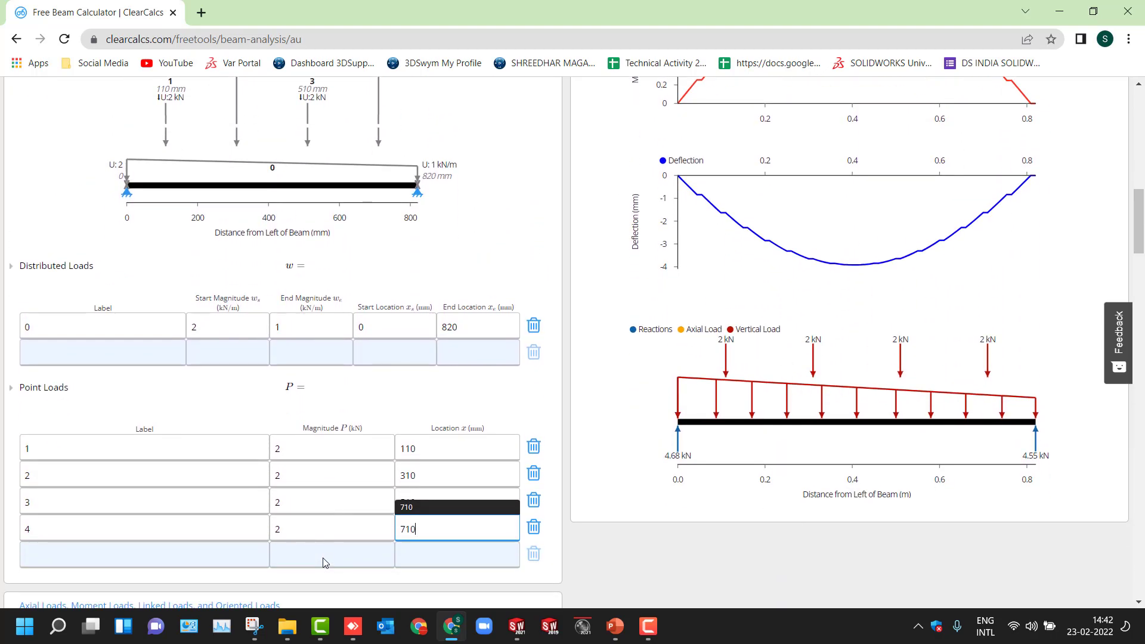
scroll(325, 563, "down", 1)
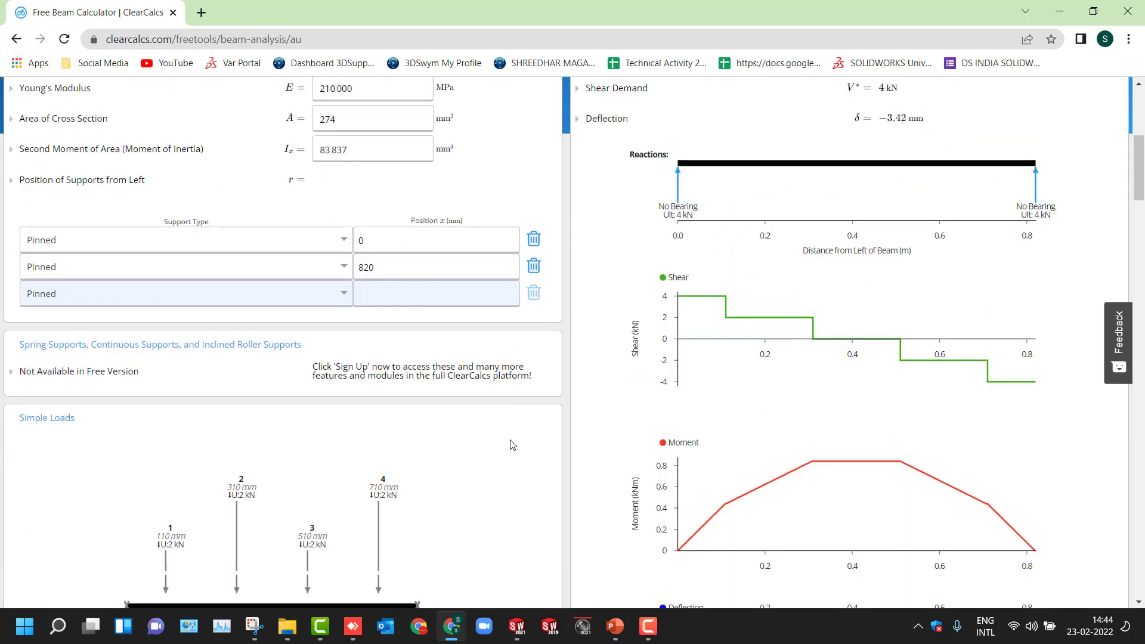
scroll(511, 444, "up", 1)
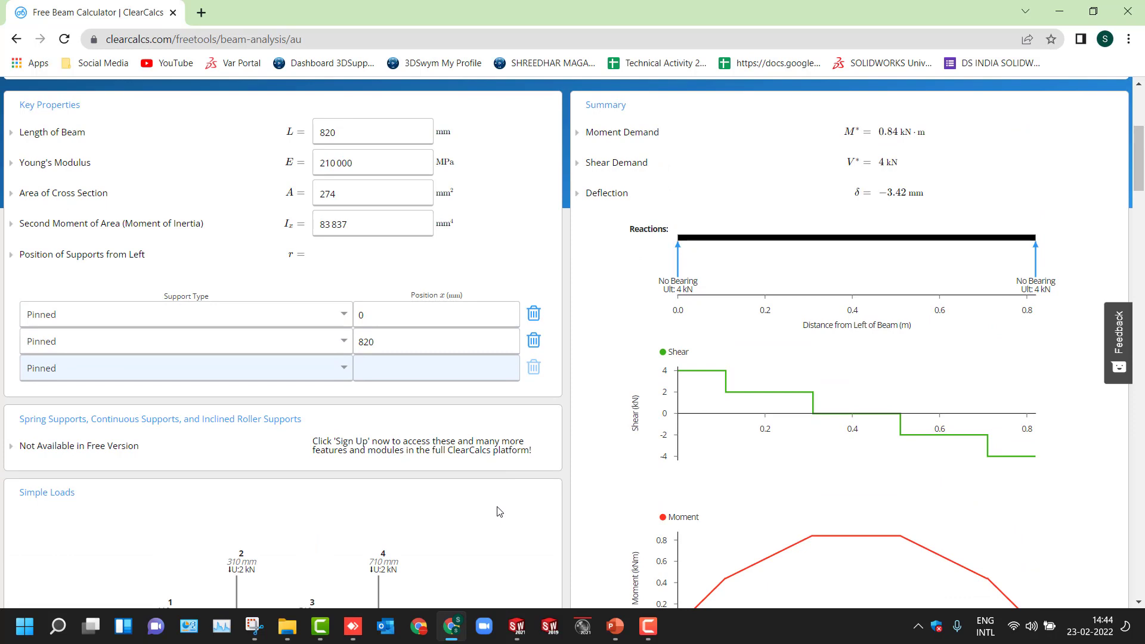
scroll(500, 512, "down", 1)
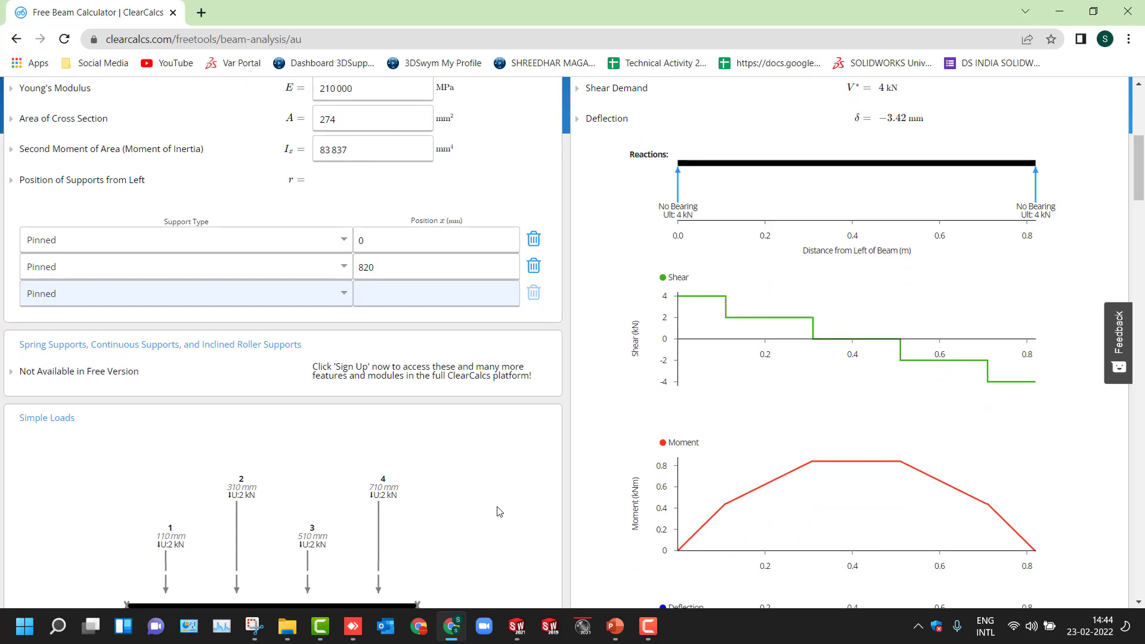
scroll(499, 511, "down", 3)
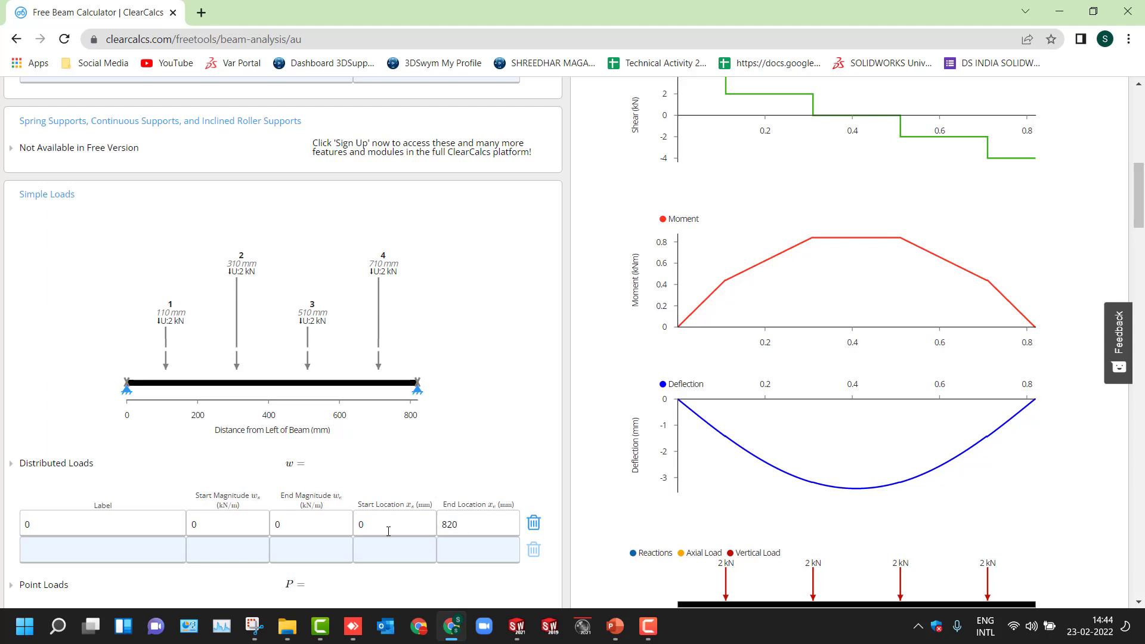
scroll(388, 531, "down", 2)
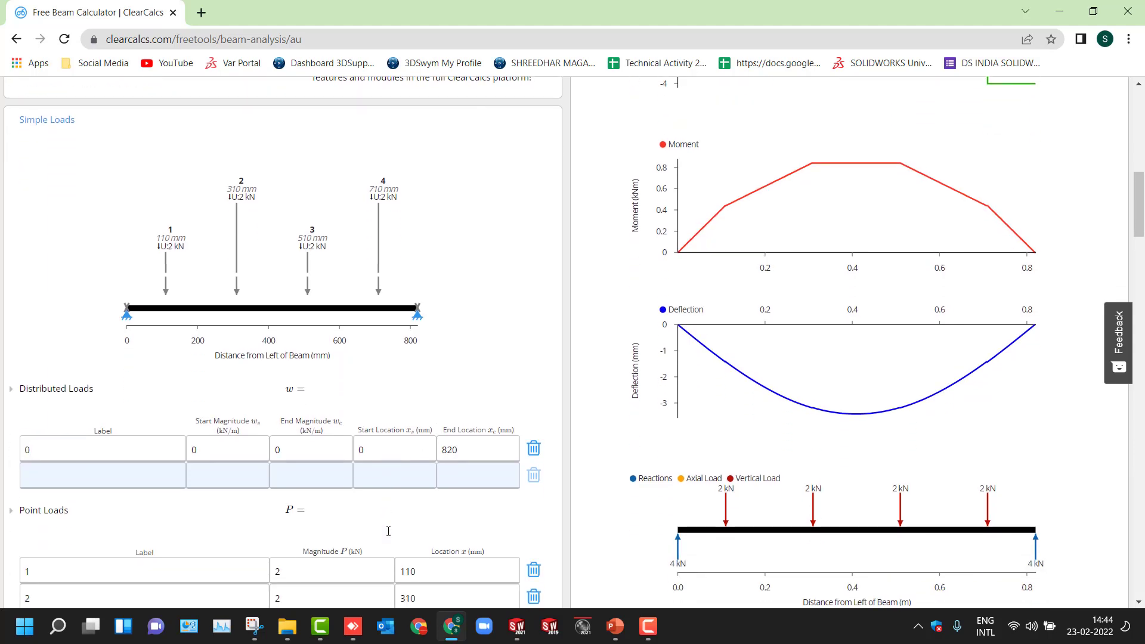
scroll(388, 534, "down", 1)
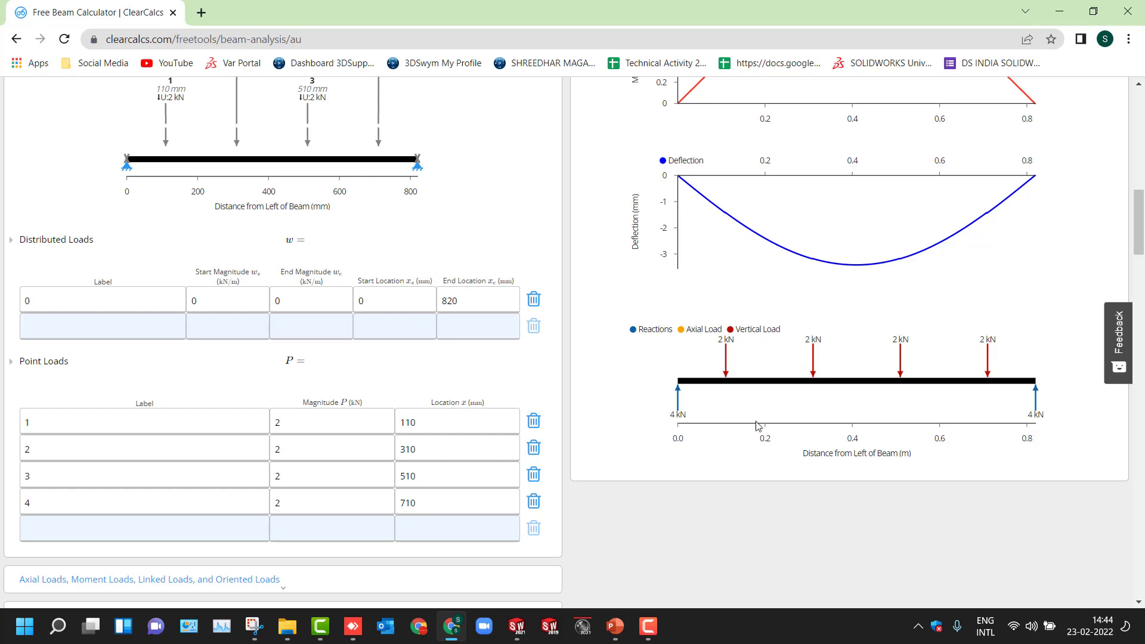
scroll(803, 441, "up", 1)
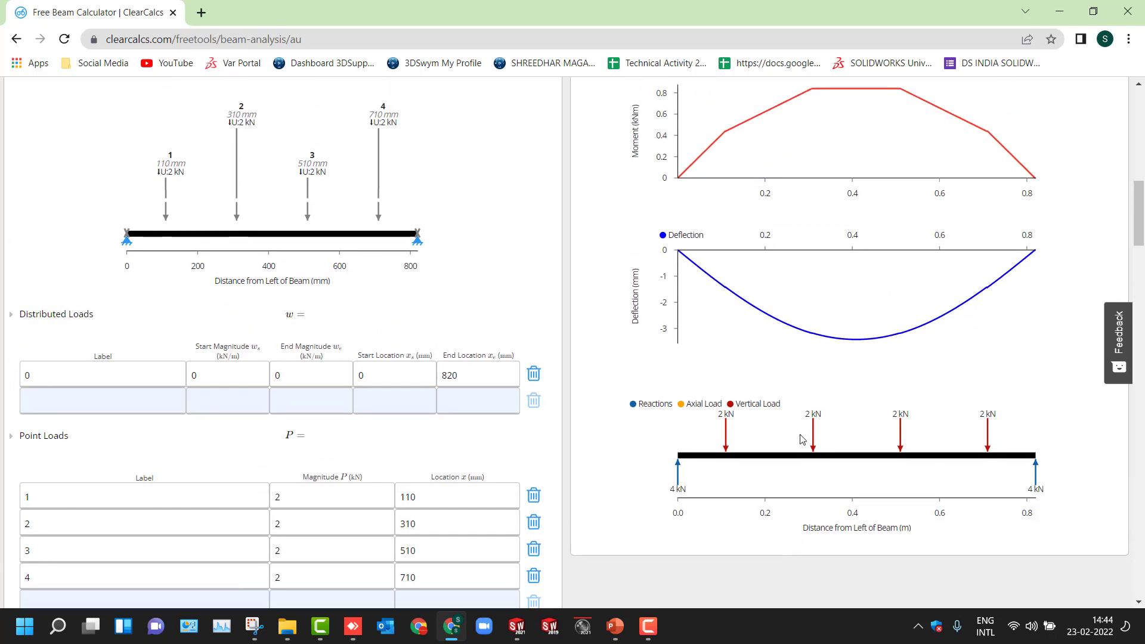
mouse_move(856, 345)
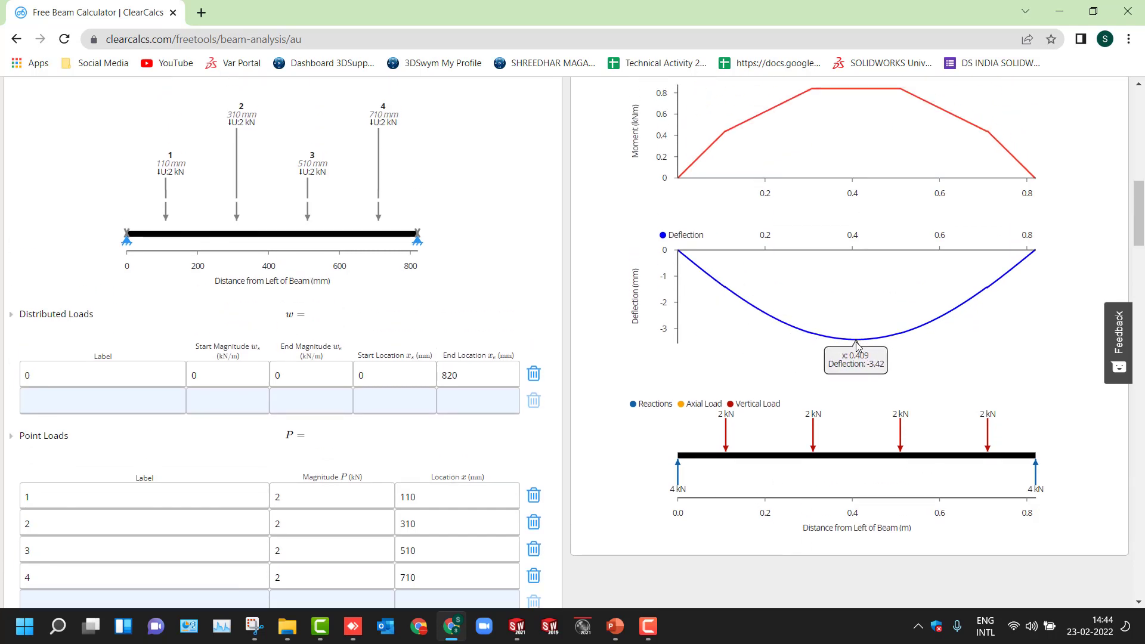
scroll(815, 220, "up", 1)
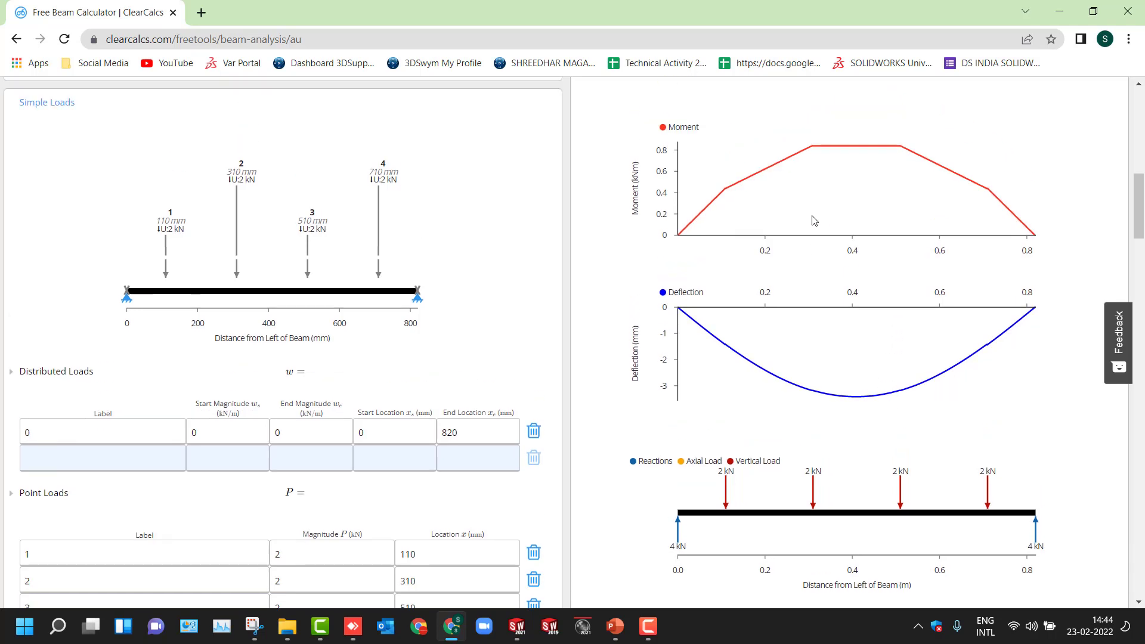
scroll(815, 221, "up", 6)
mouse_move(667, 288)
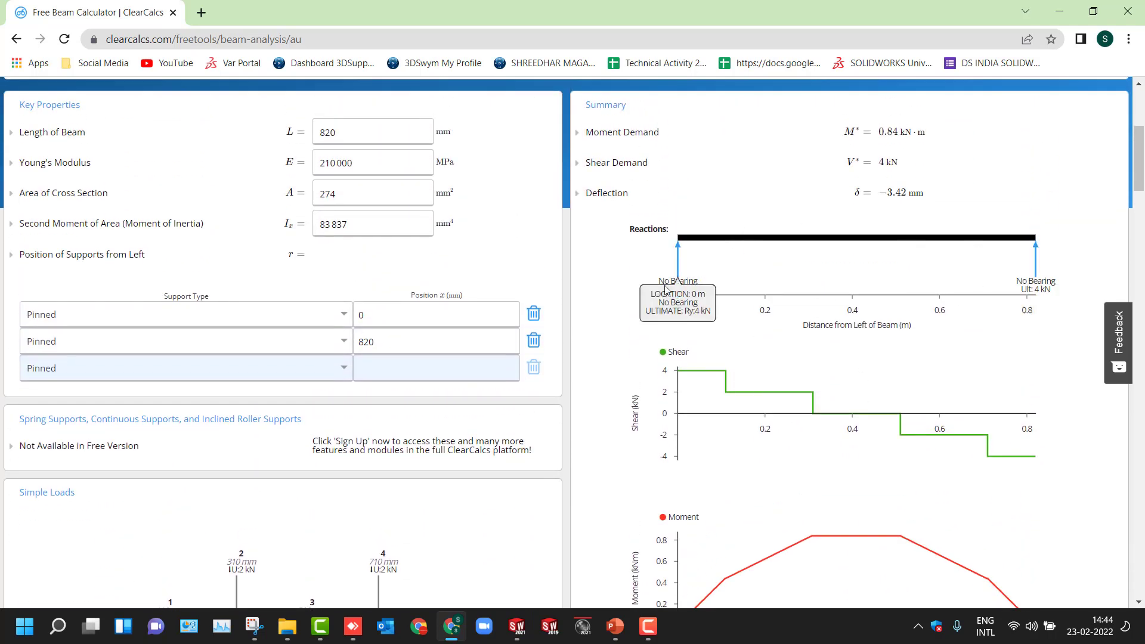
- Examine the support reactions, shear diagram and summary values of the beam analysis
mouse_move(1043, 404)
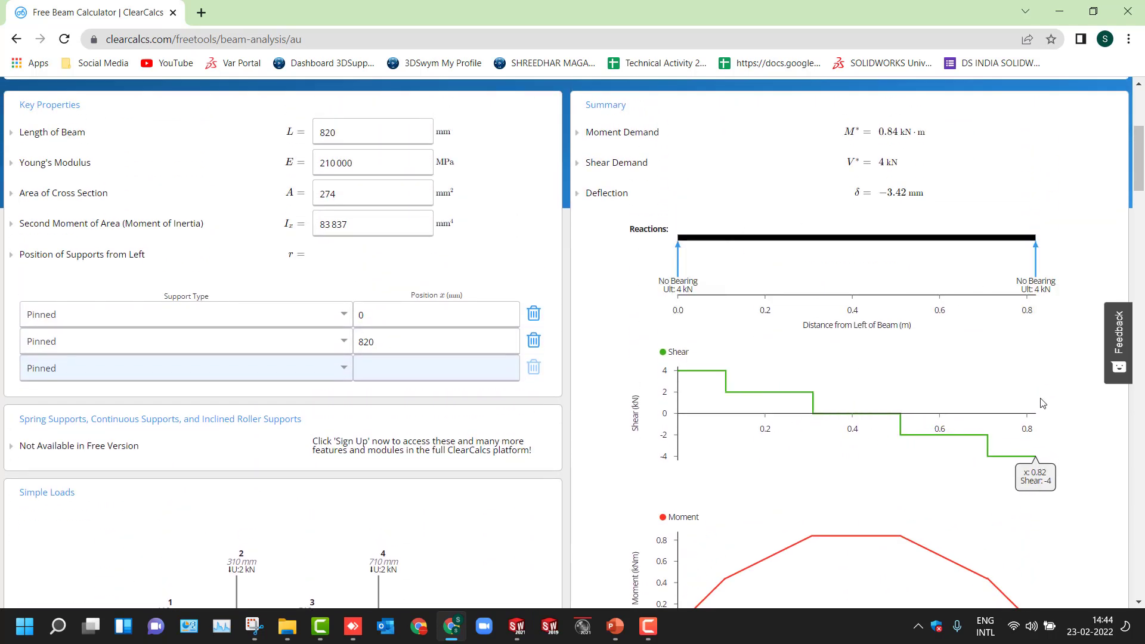
scroll(936, 389, "up", 3)
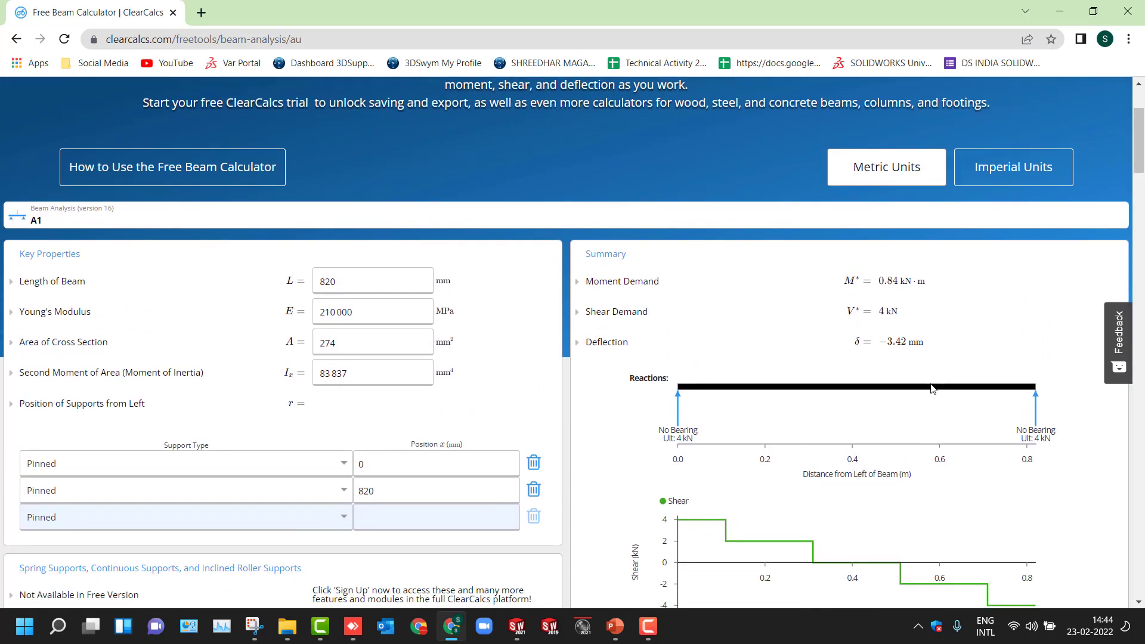
scroll(301, 406, "down", 3)
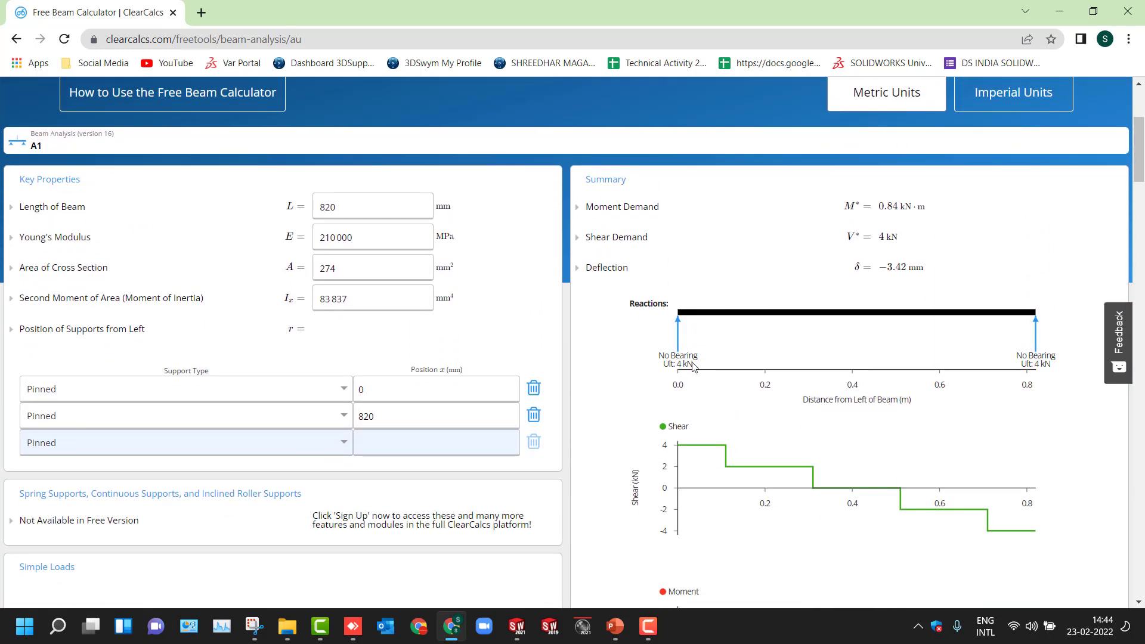
scroll(301, 405, "down", 1)
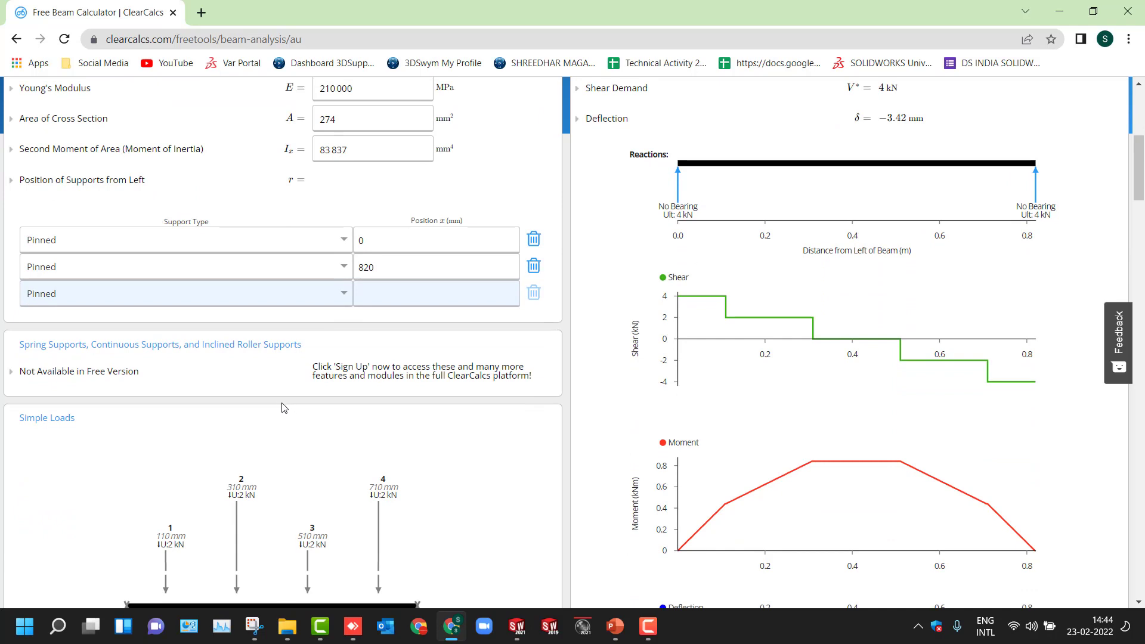
scroll(210, 410, "up", 1)
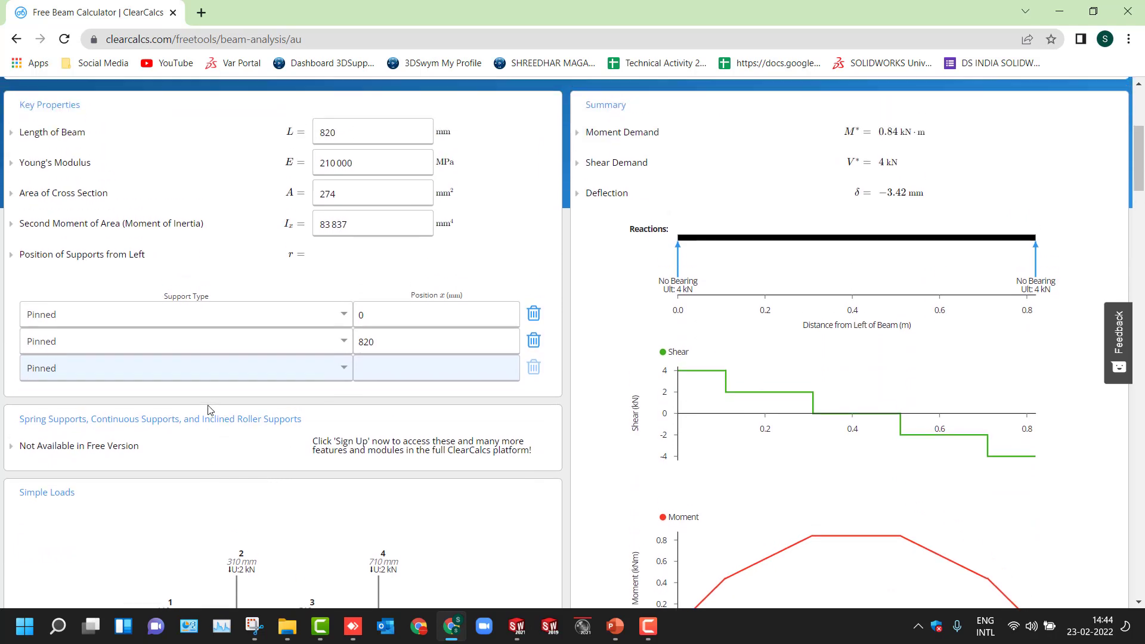
scroll(210, 410, "down", 4)
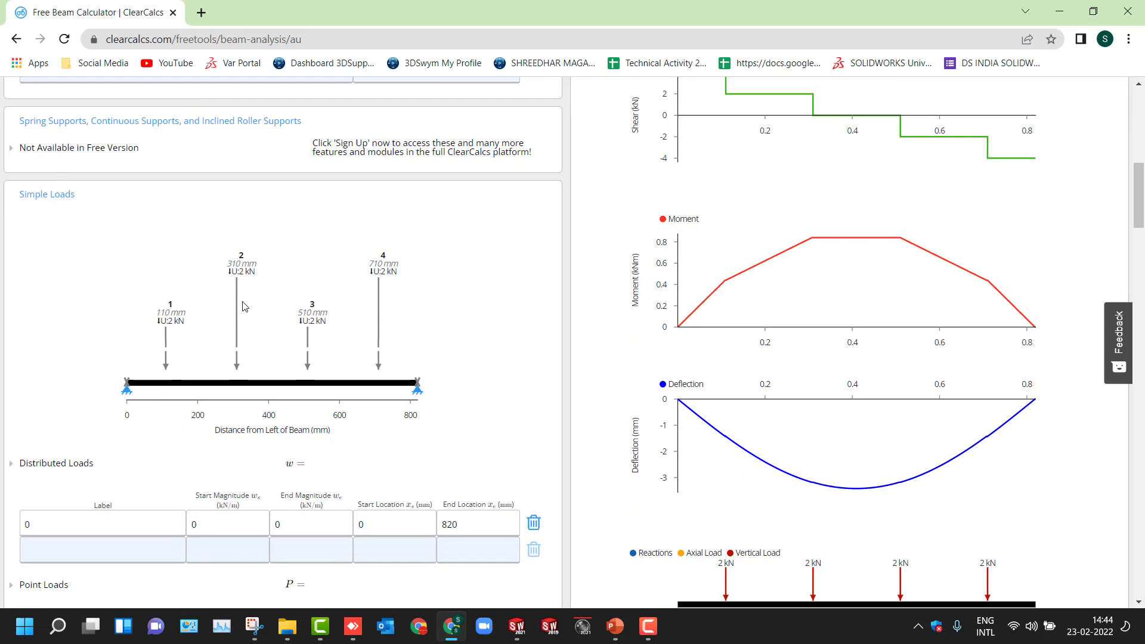
scroll(428, 380, "down", 1)
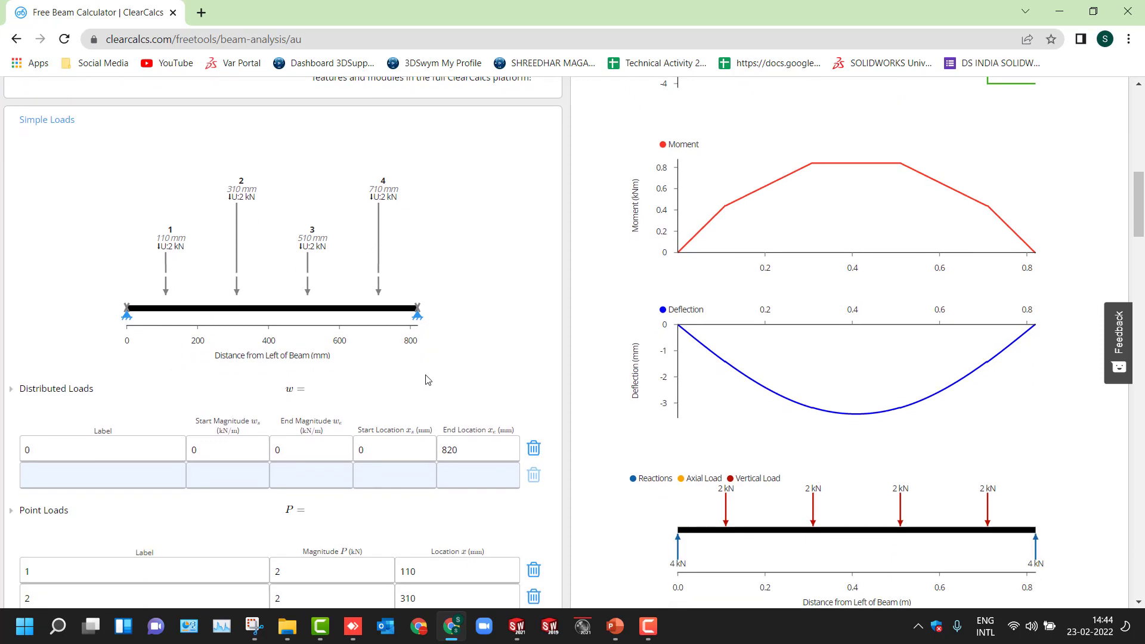
key("ctrl+minus")
scroll(427, 380, "up", 4)
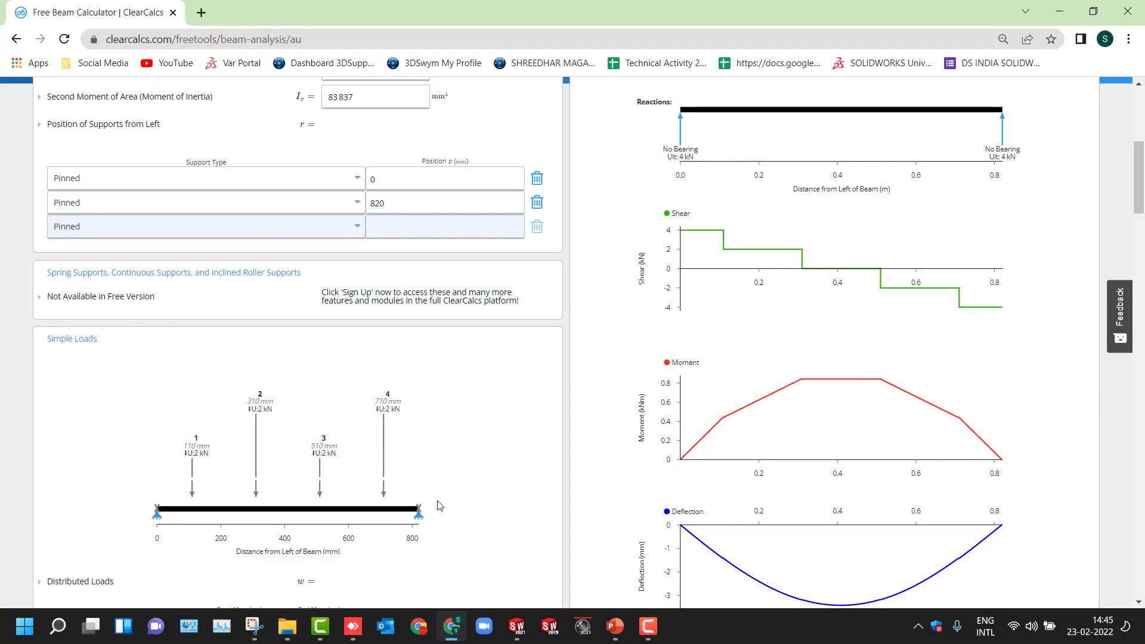
- Switch to SolidWorks, close the Section Properties dialog, and inspect the pipe's extruded segments
left_click(516, 626)
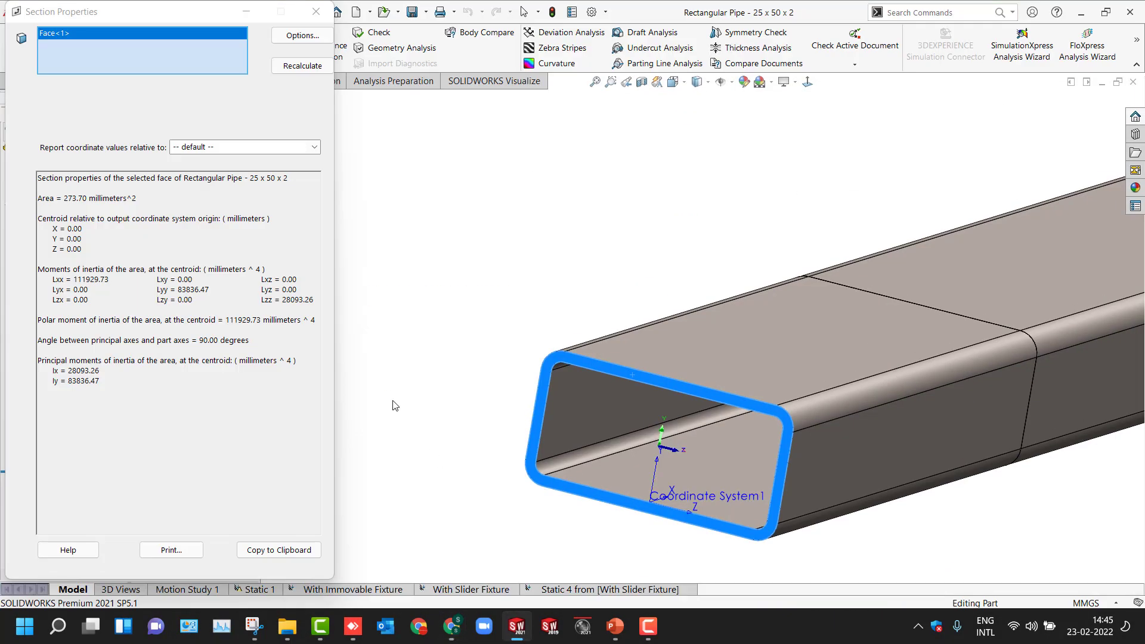
left_click(316, 11)
left_click(375, 251)
key("f")
middle_click_drag(404, 275, 404, 324)
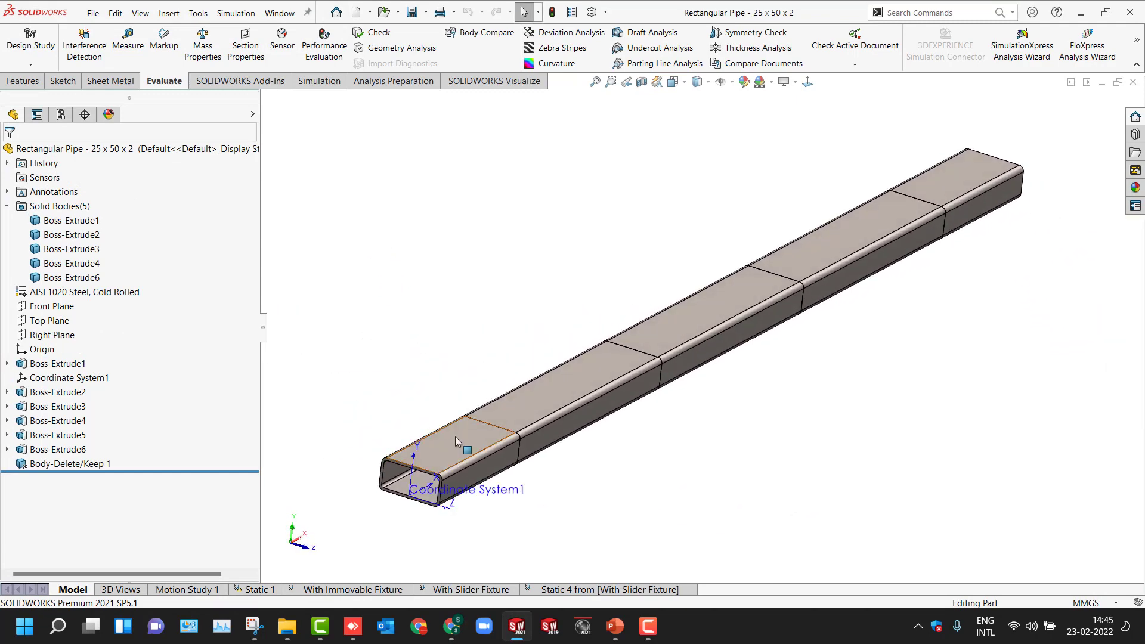
left_click(570, 374)
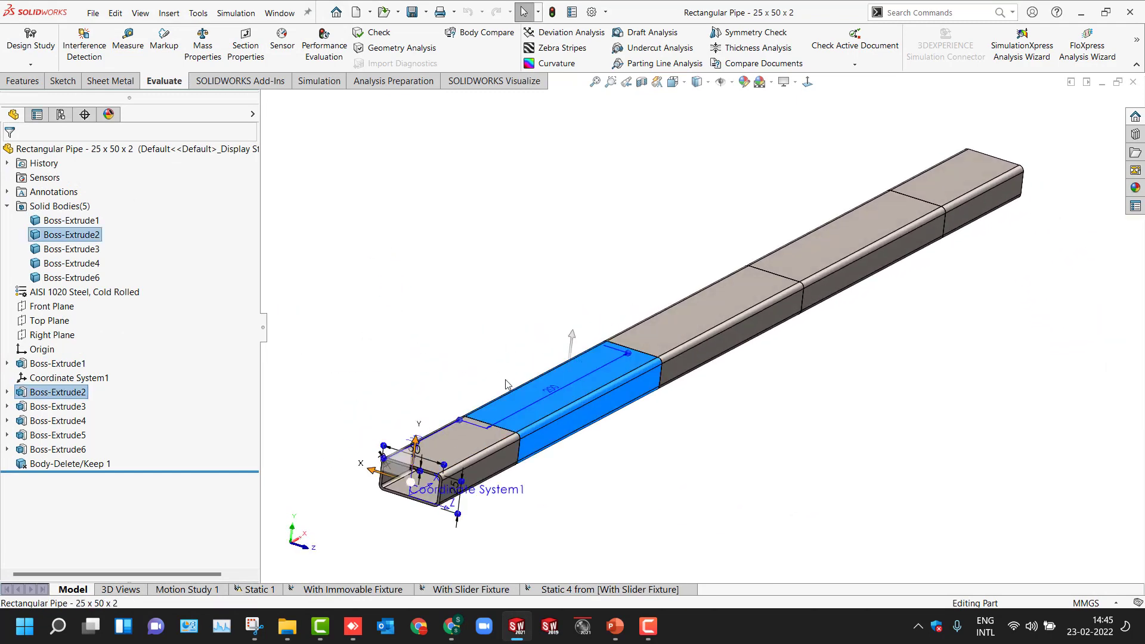
left_click(645, 356)
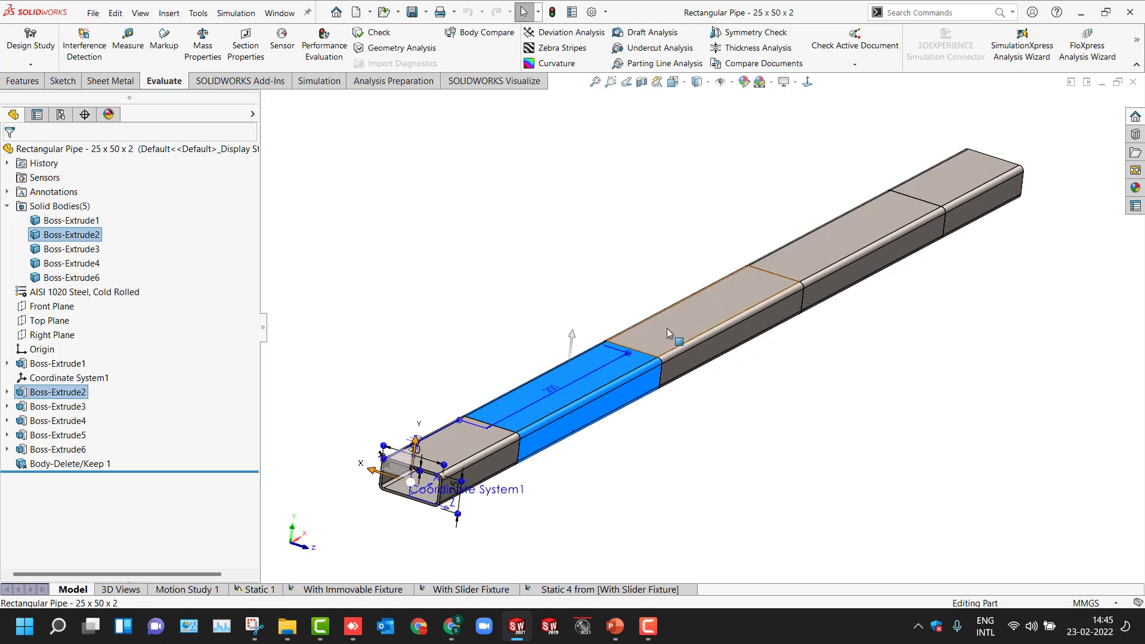
left_click(822, 238)
key("Escape")
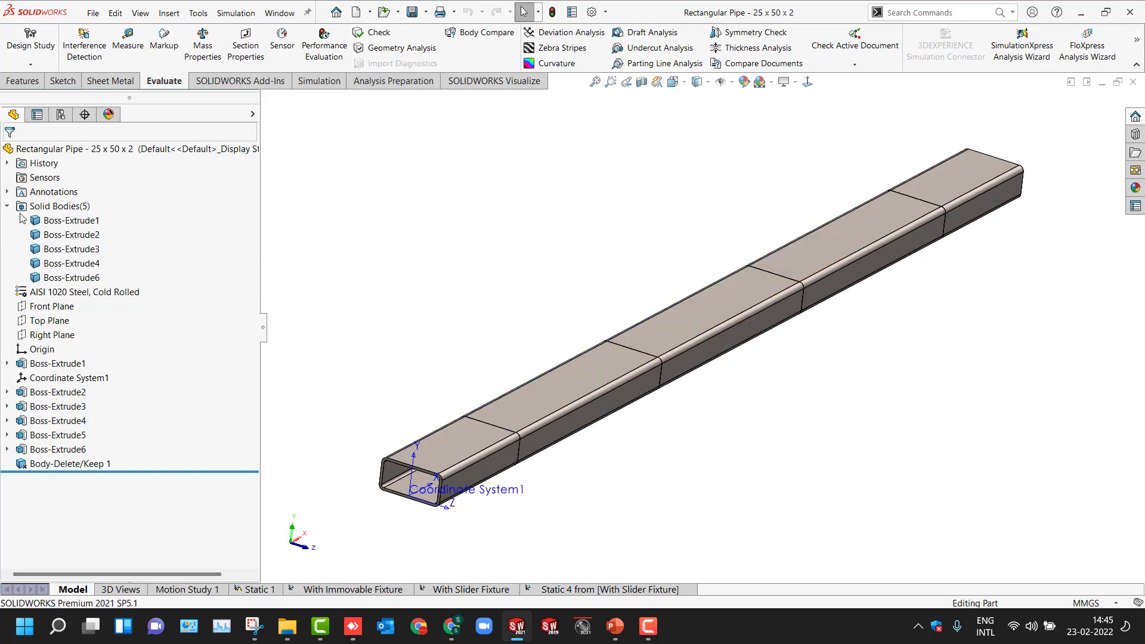
- Show the feature dimensions on the rectangular pipe model
right_click(38, 192)
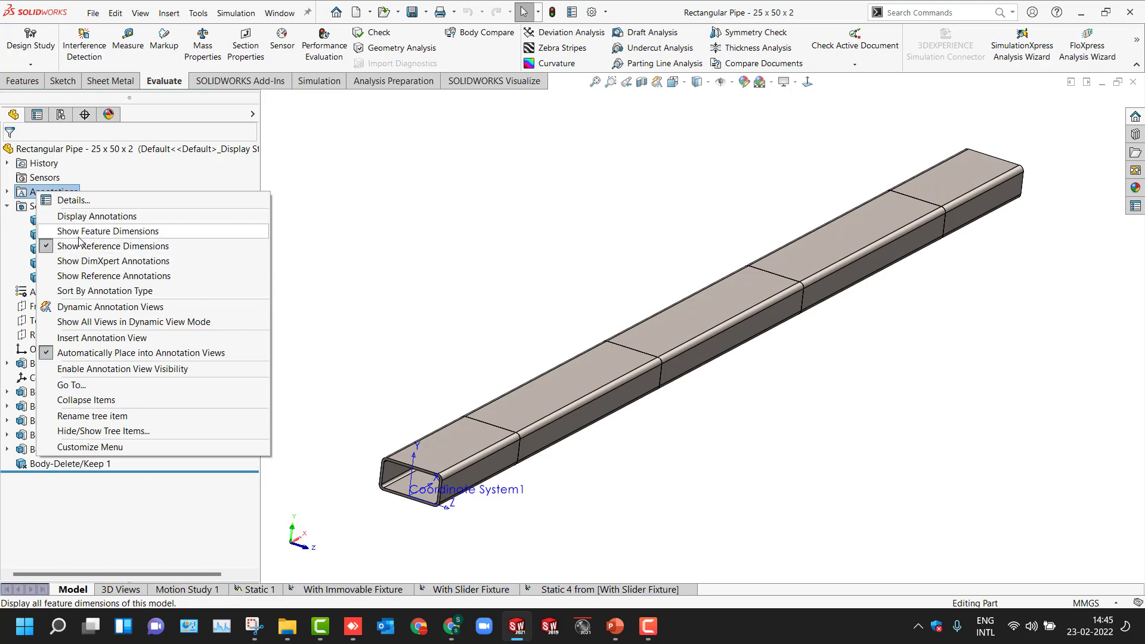
left_click(107, 231)
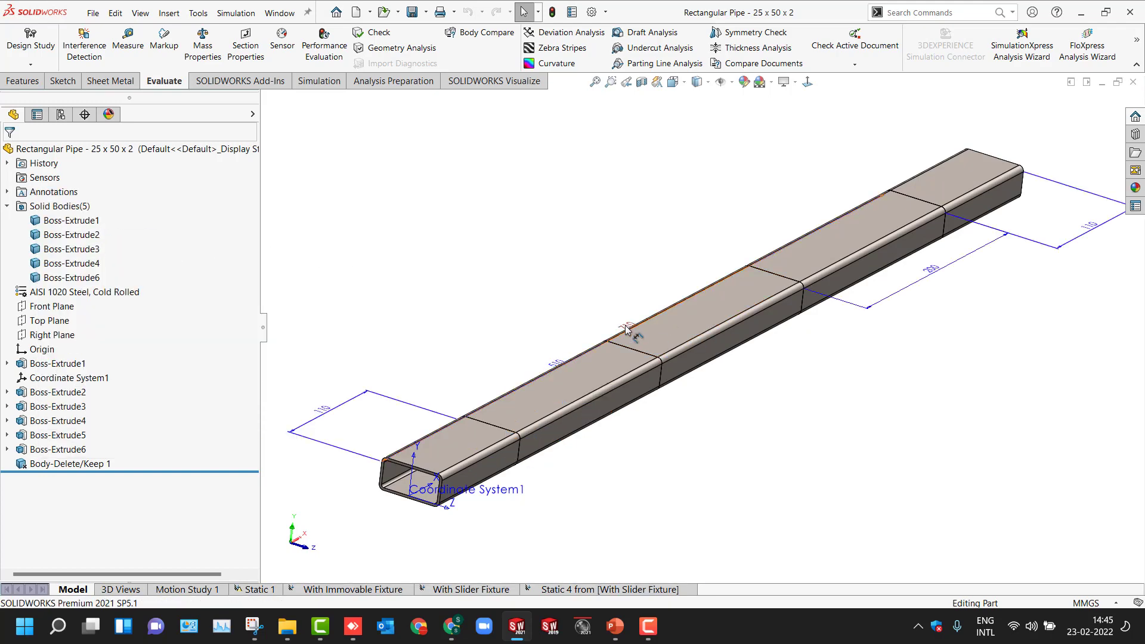
scroll(626, 330, "down", 5)
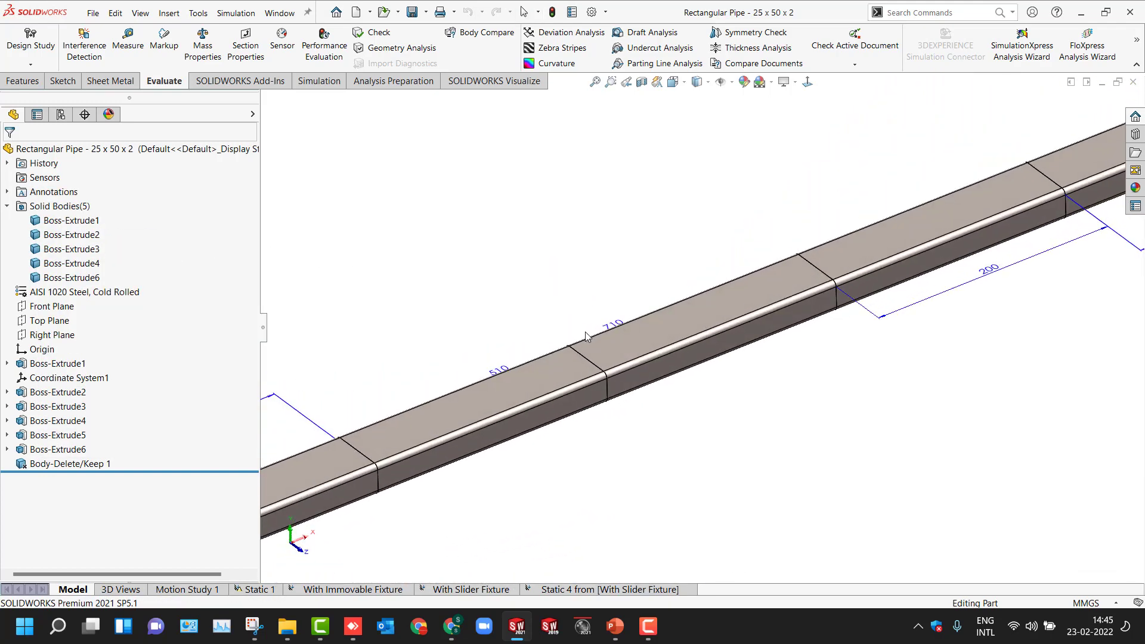
key("f")
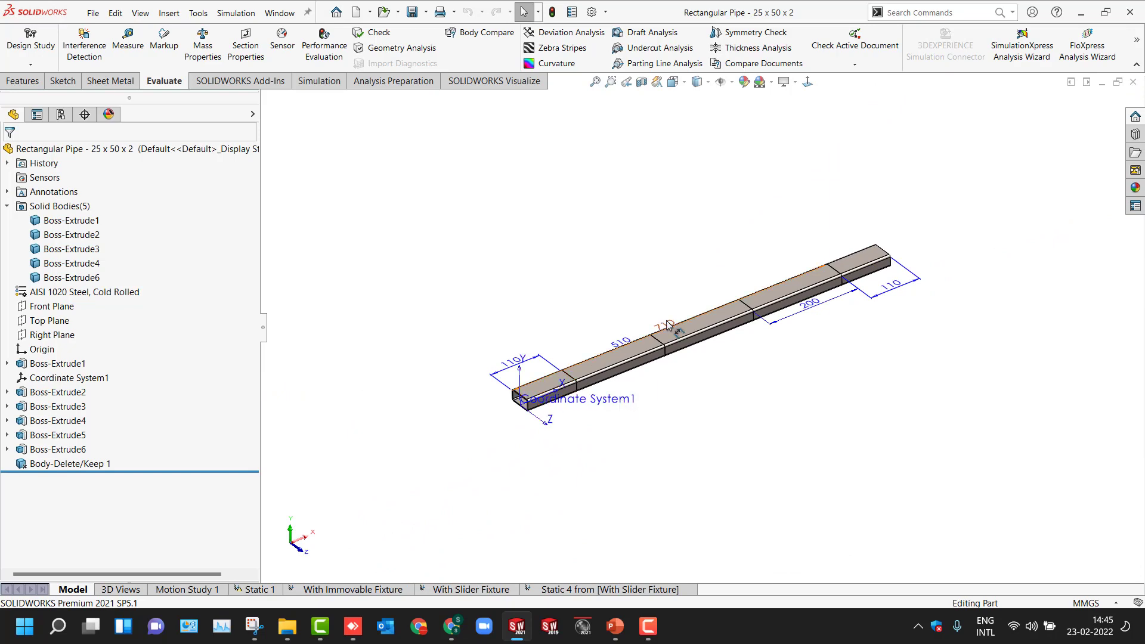
- Reposition the 710 mm dimension so it sits clear of the pipe
left_click_drag(668, 325, 742, 396)
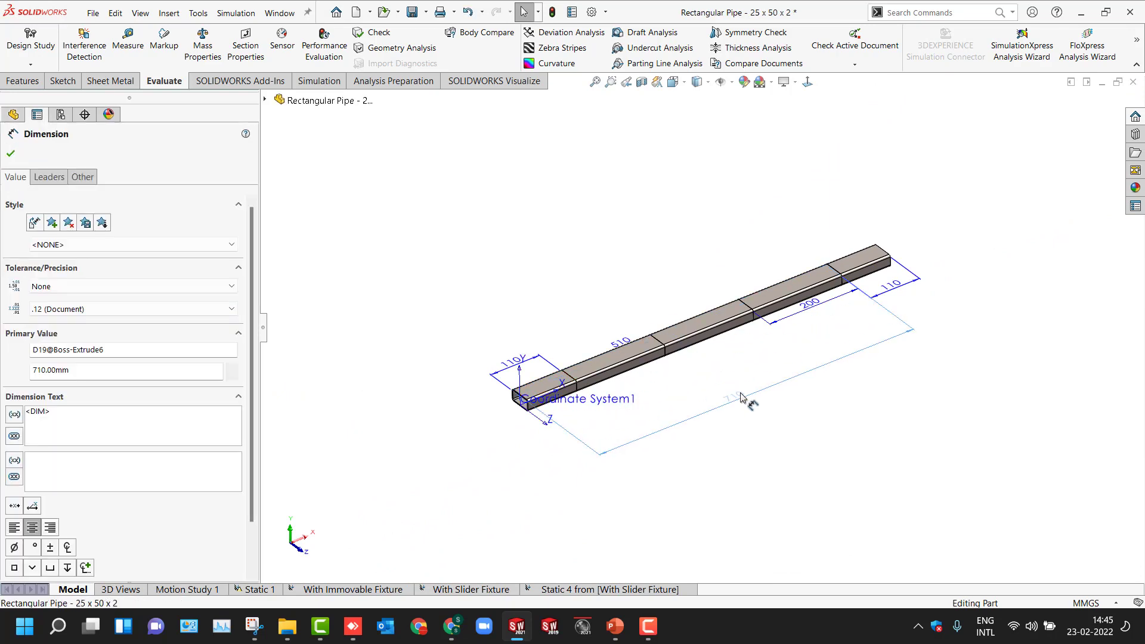
left_click(784, 439)
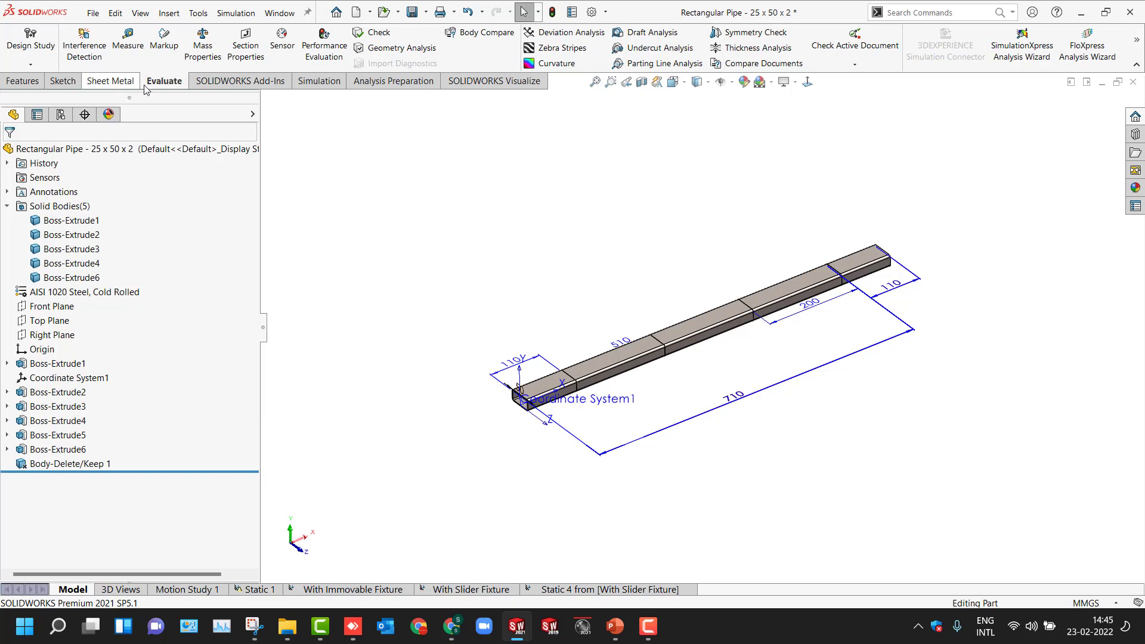
- Create a new static simulation study named "Simply Supported Beam Analysis"
left_click(319, 81)
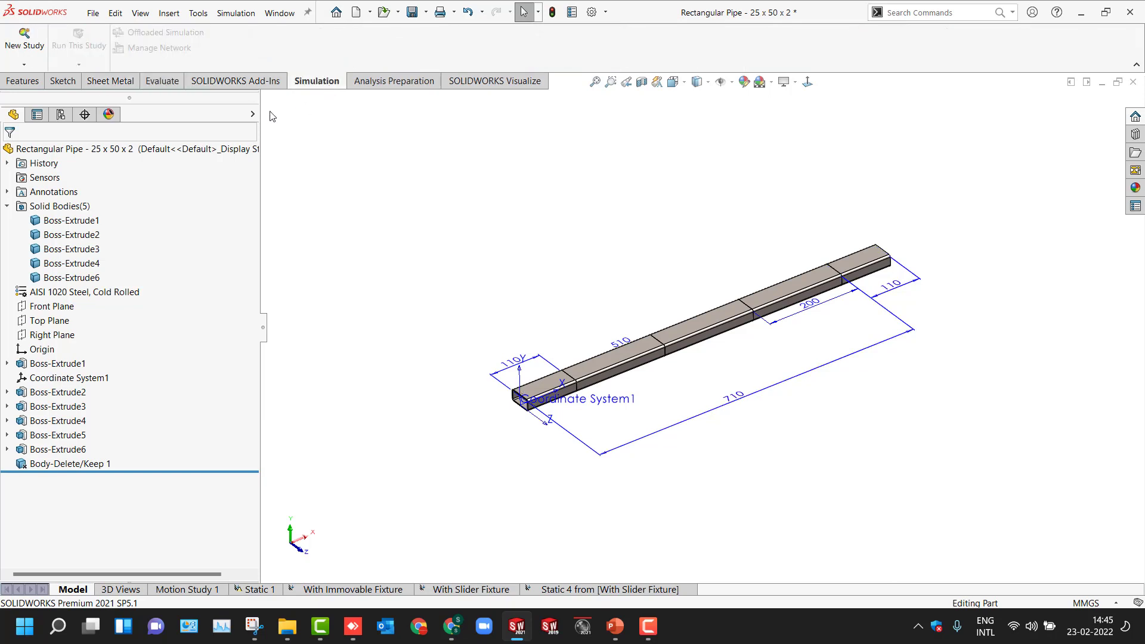
left_click(27, 48)
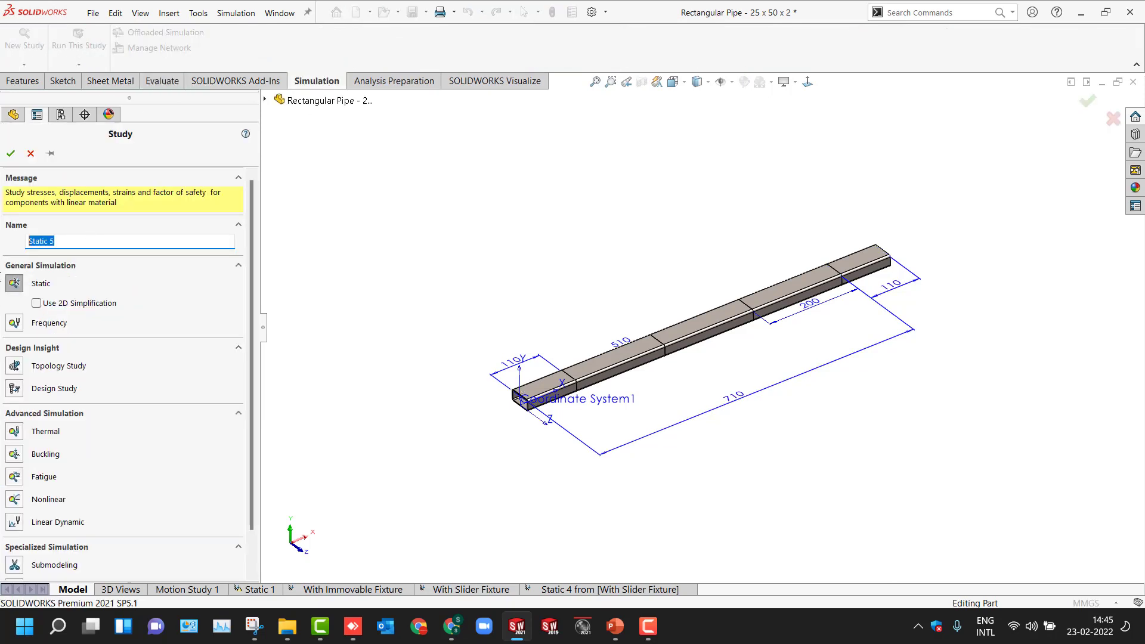
type("Beam Analysis")
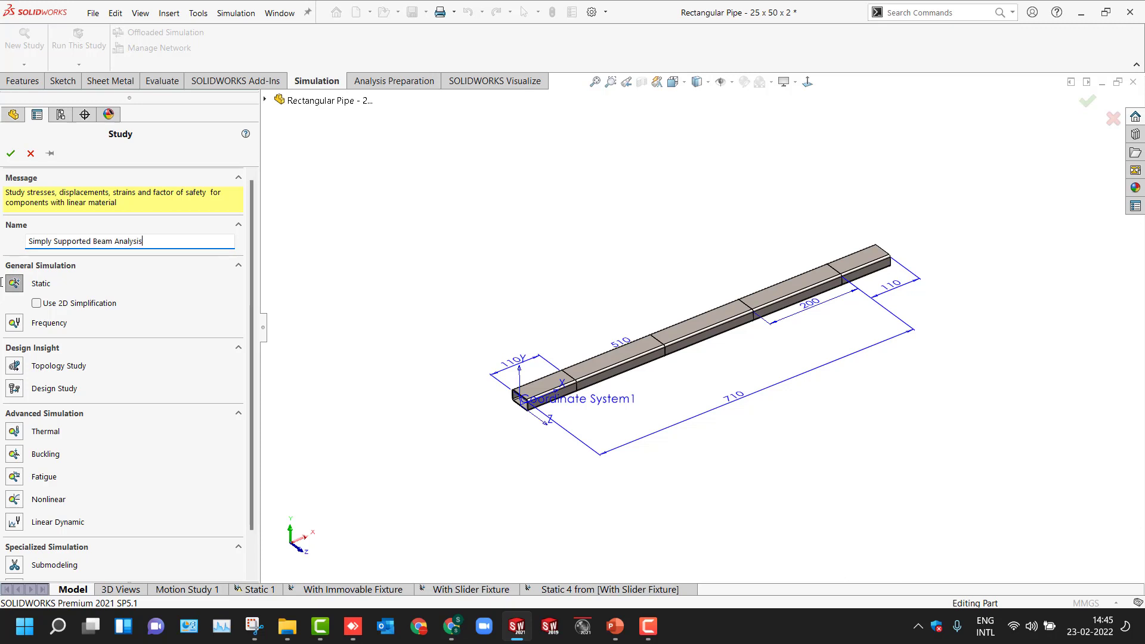
left_click(10, 153)
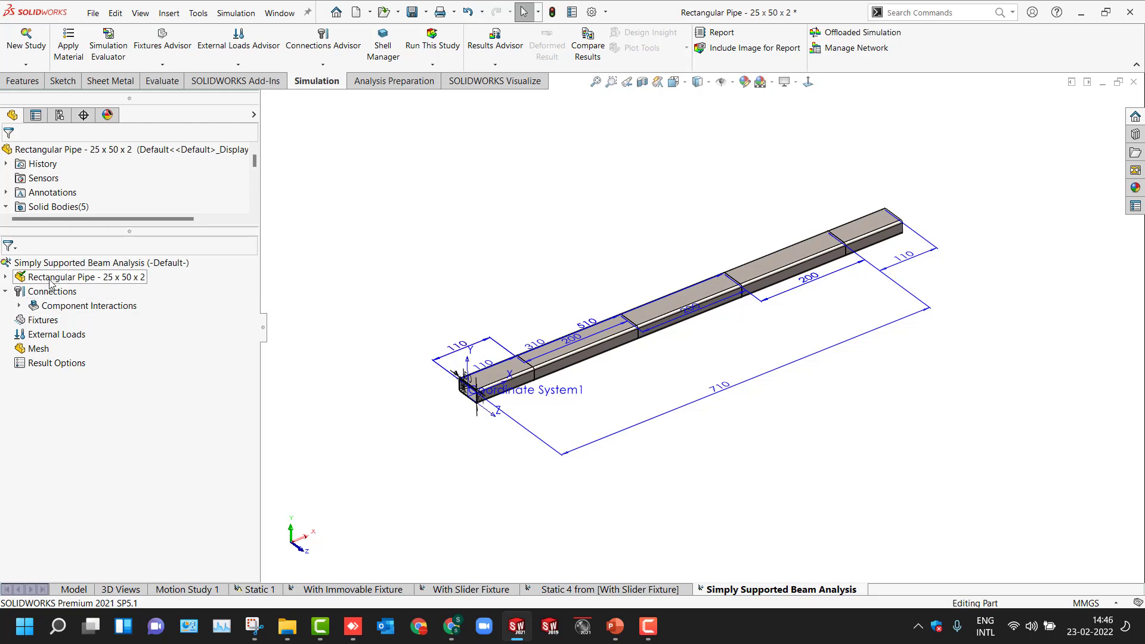
- Select all five solid bodies of the rectangular pipe and treat them as beams
left_click(7, 277)
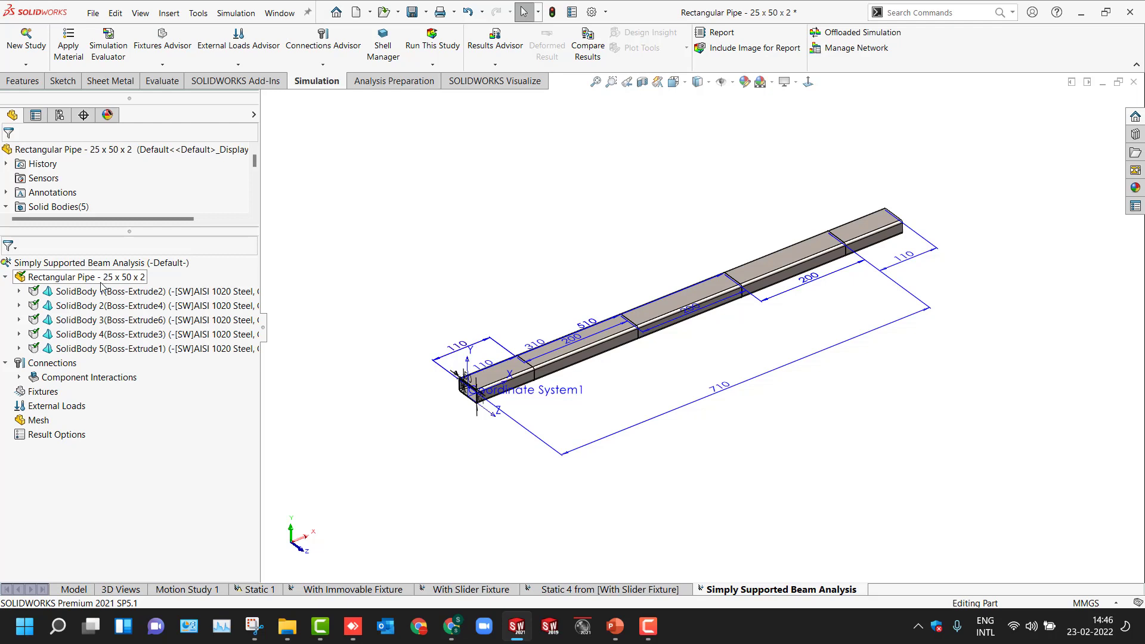
left_click(101, 283)
left_click(99, 292)
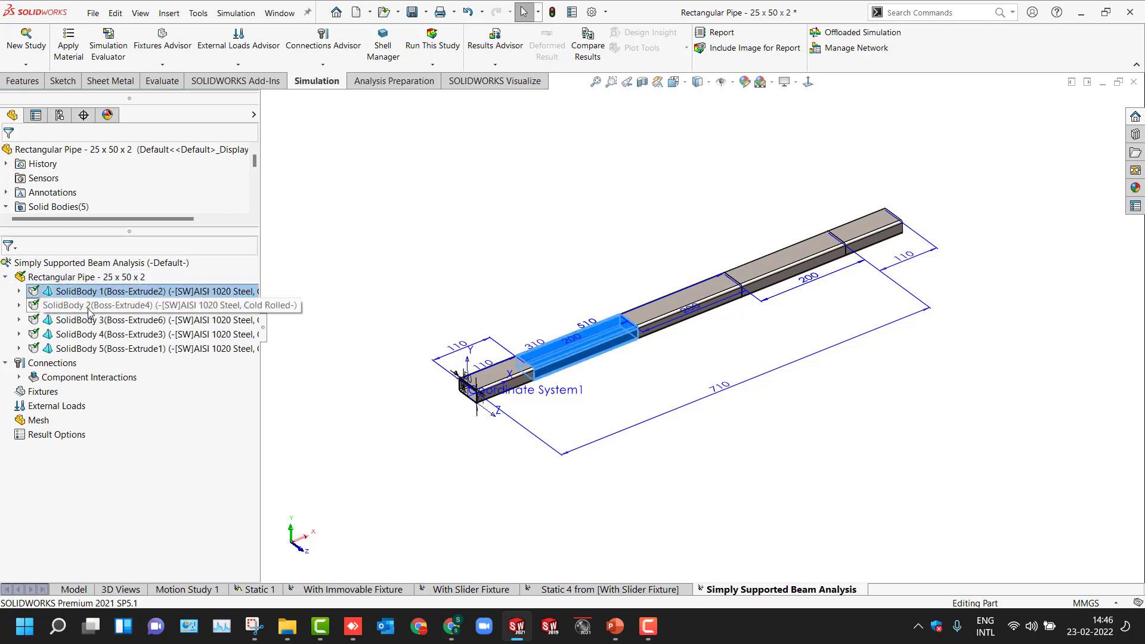
left_click(94, 306, "ctrl")
left_click(92, 320, "ctrl")
left_click(90, 334, "ctrl")
left_click(88, 349, "ctrl")
right_click(88, 350)
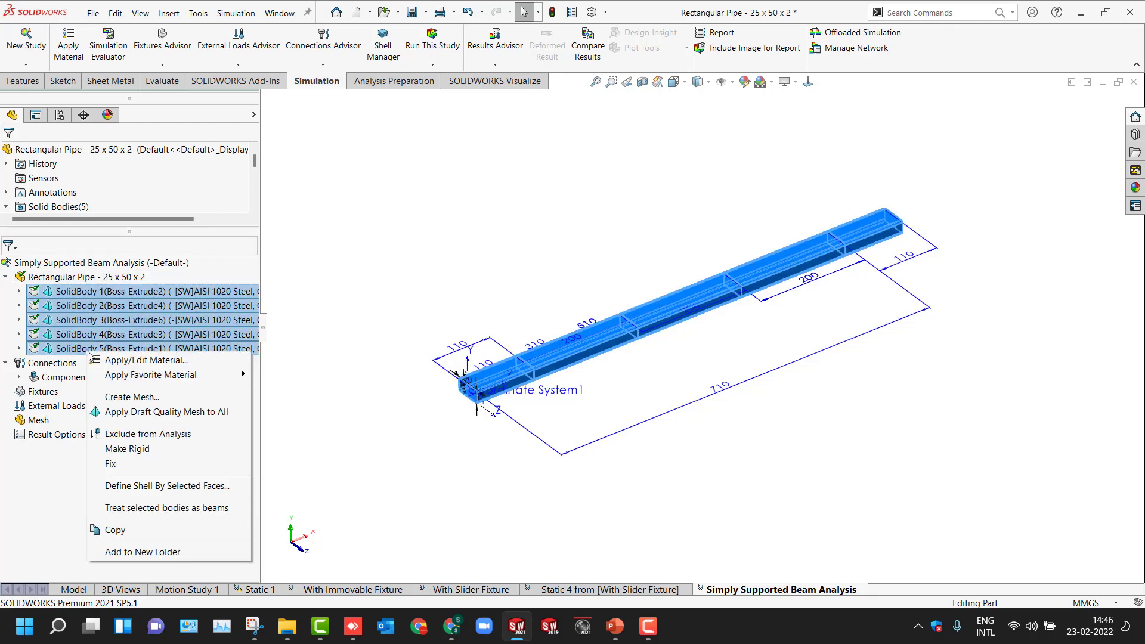
left_click(178, 508)
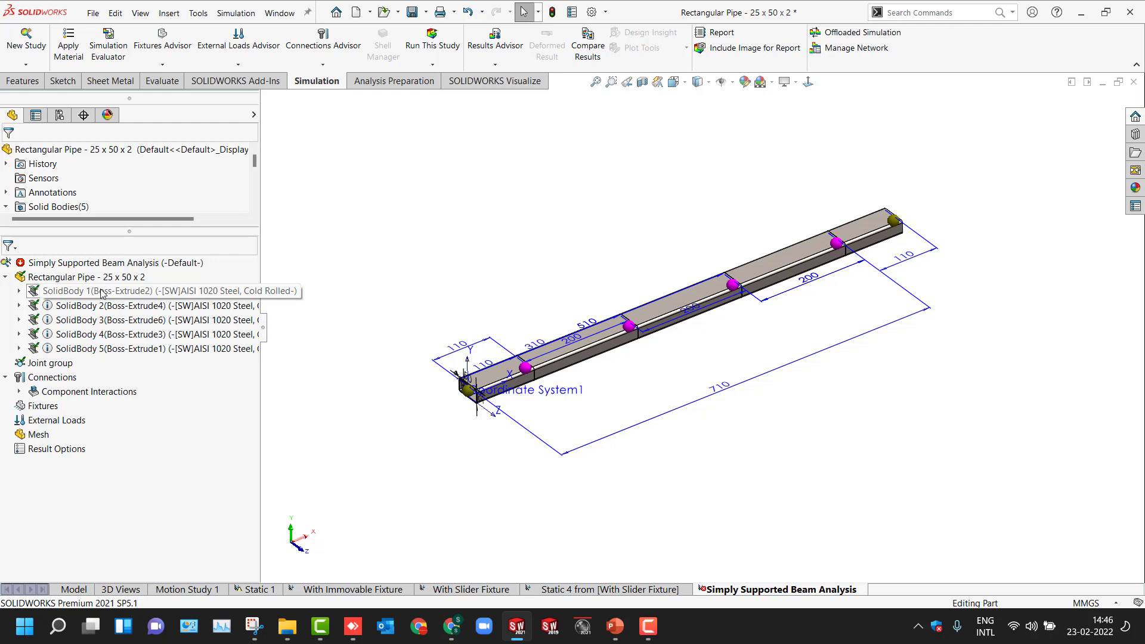
- Apply the custom Mild Steel material from the Custom Materials library to the pipe
mouse_move(93, 297)
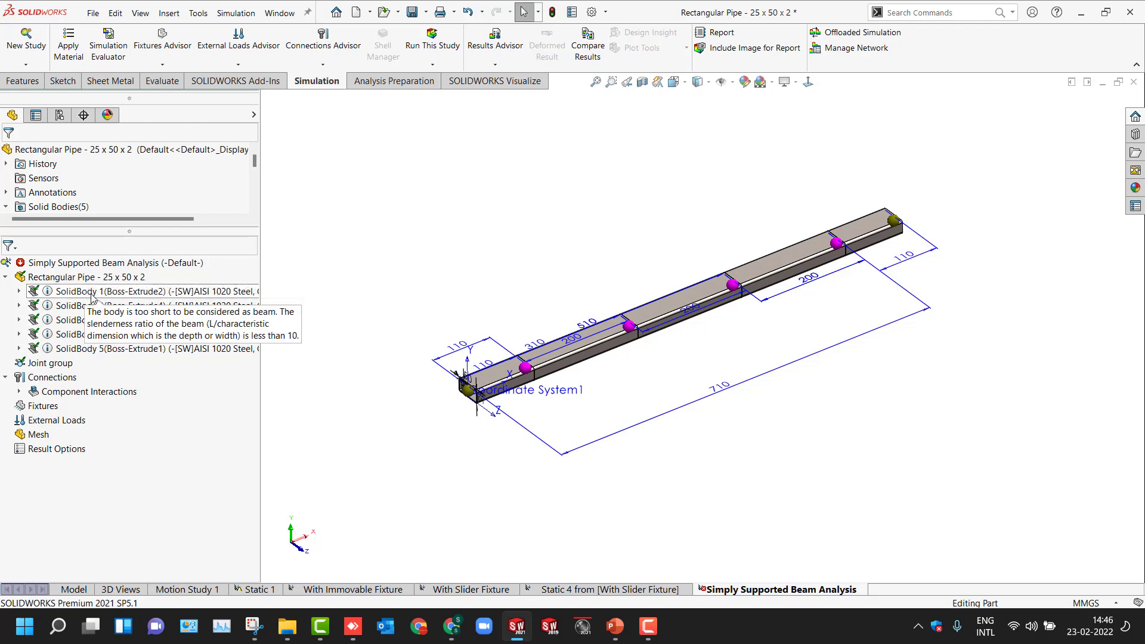
right_click(83, 279)
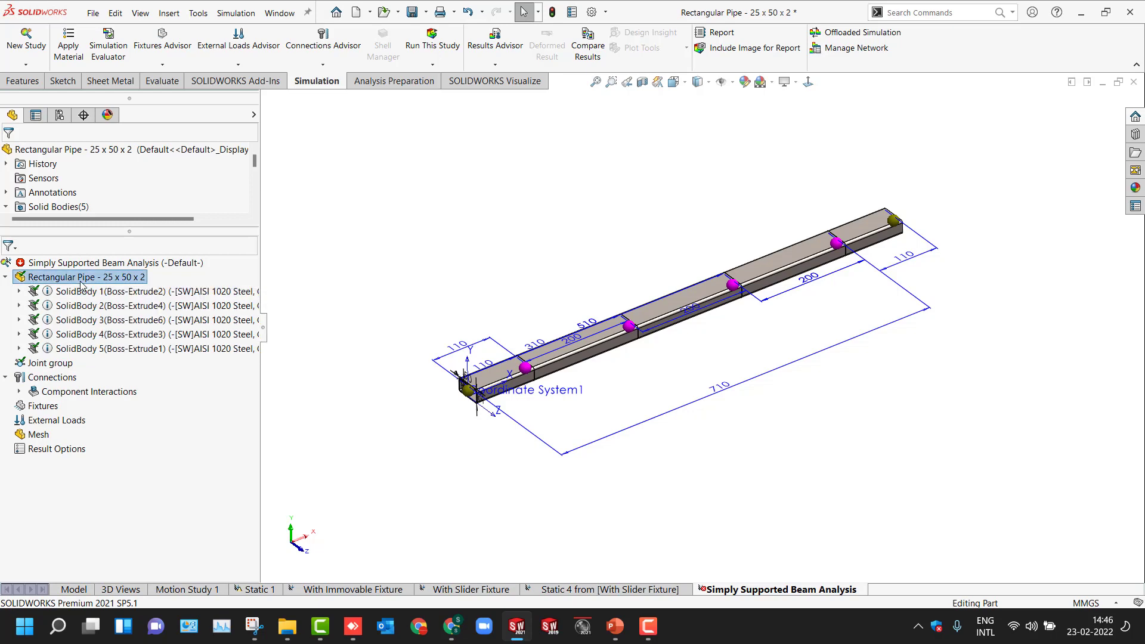
left_click(110, 291)
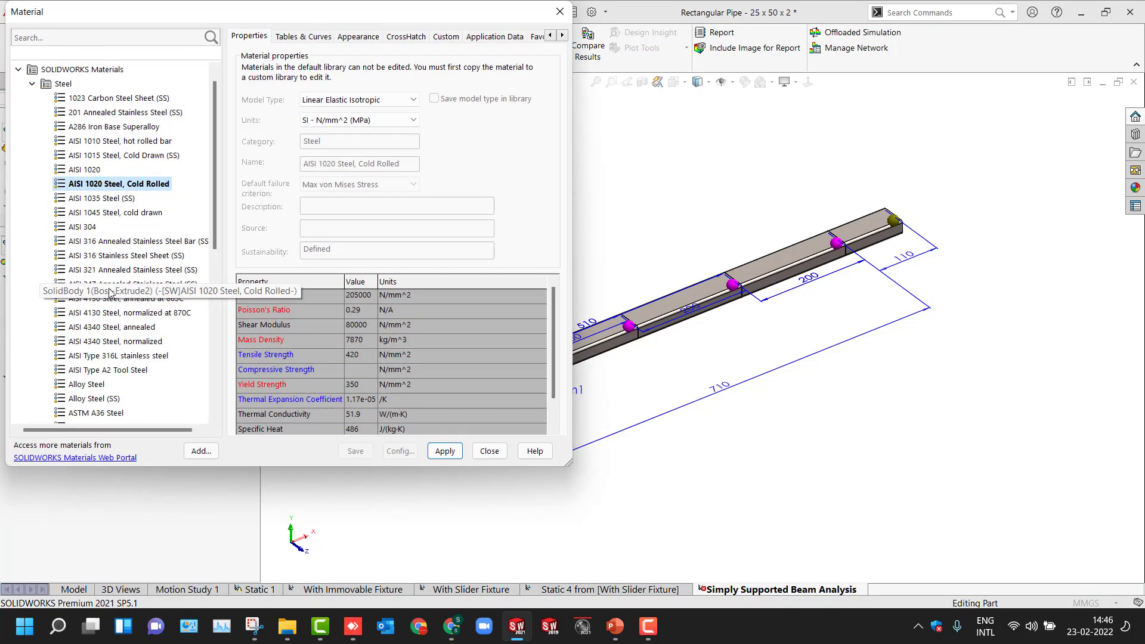
scroll(126, 325, "down", 10)
double_click(42, 413)
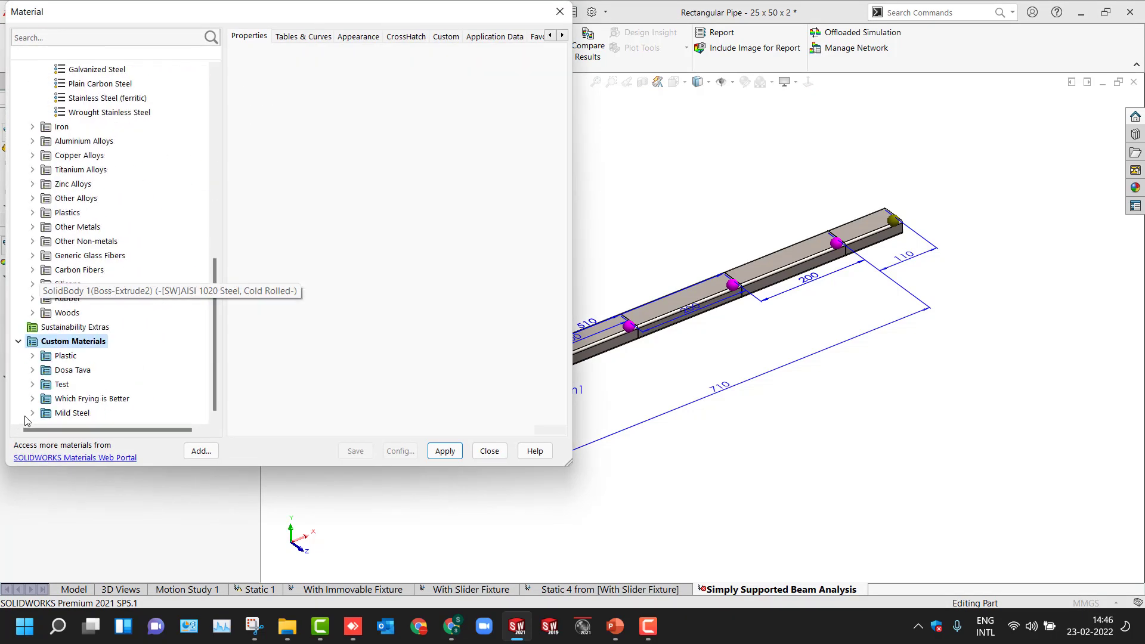
left_click(33, 413)
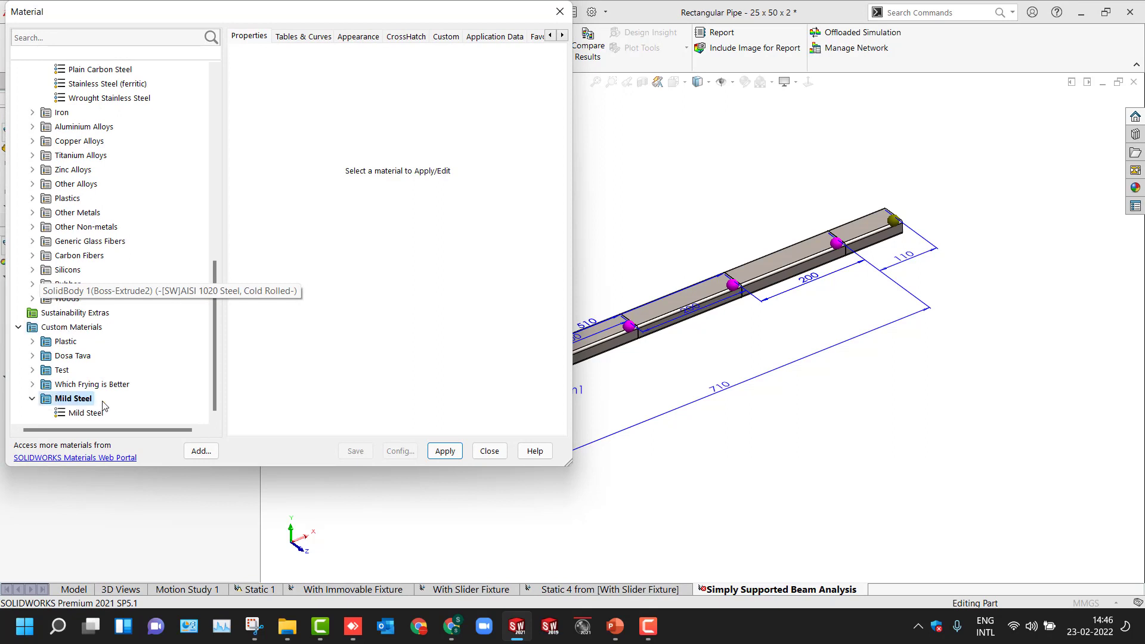
left_click(87, 412)
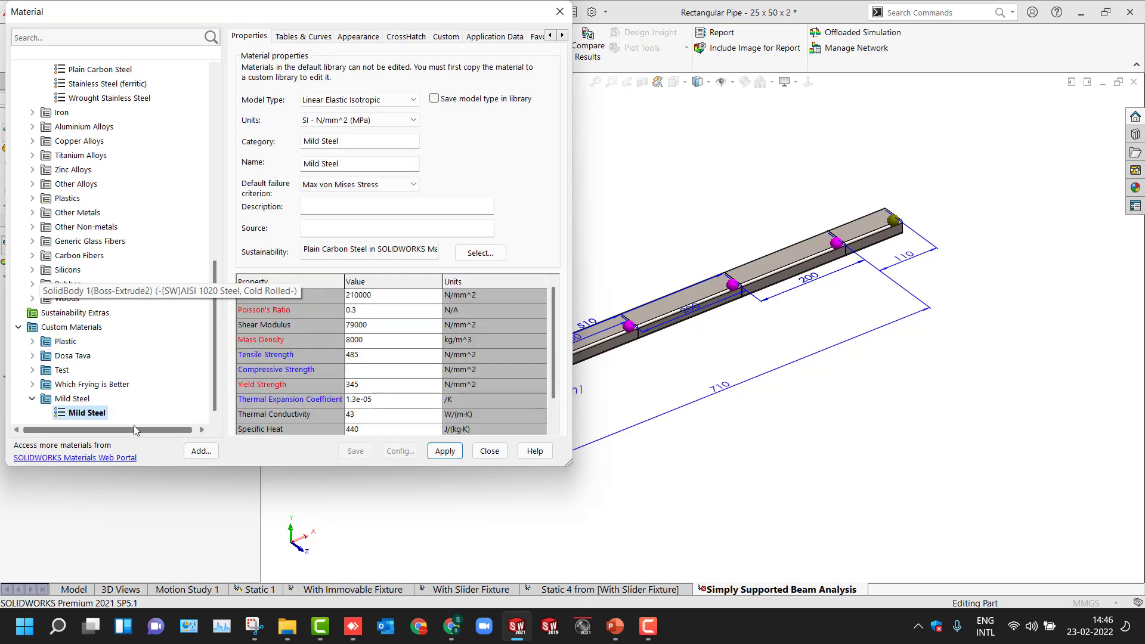
left_click(445, 451)
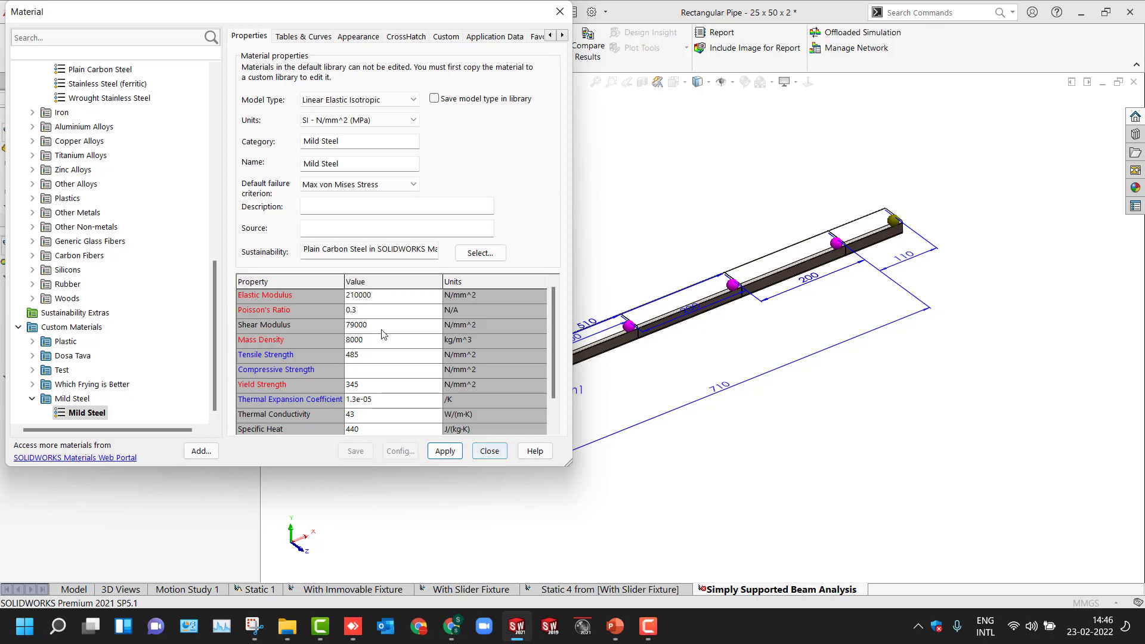
left_click(489, 452)
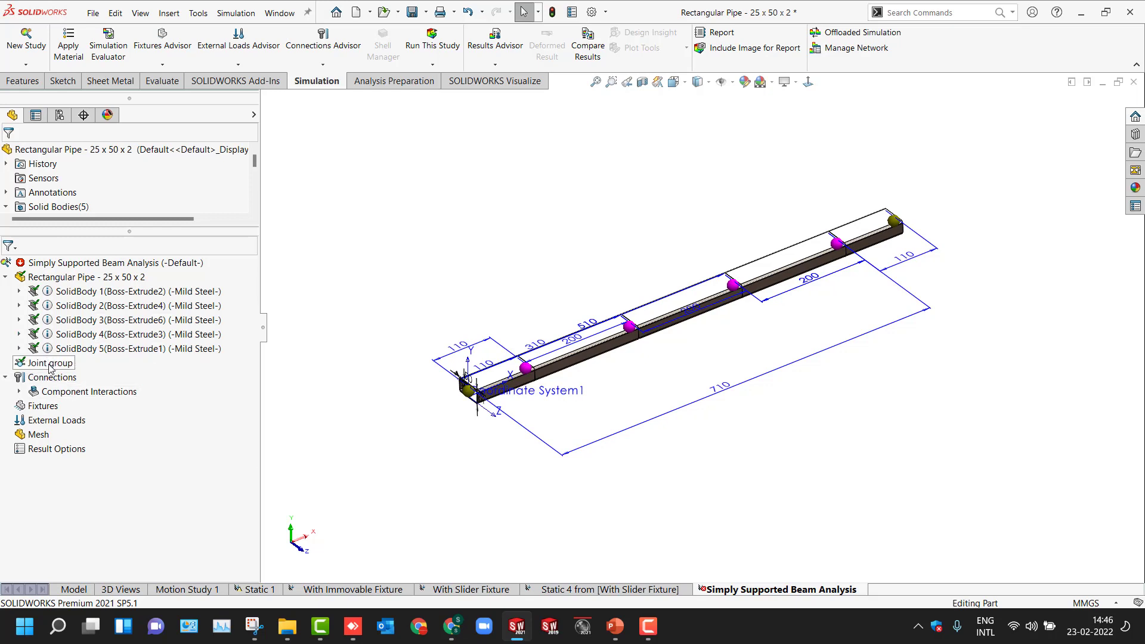
- Add an immovable (no translation) fixture at the joint at the pipe's near end
left_click(36, 411)
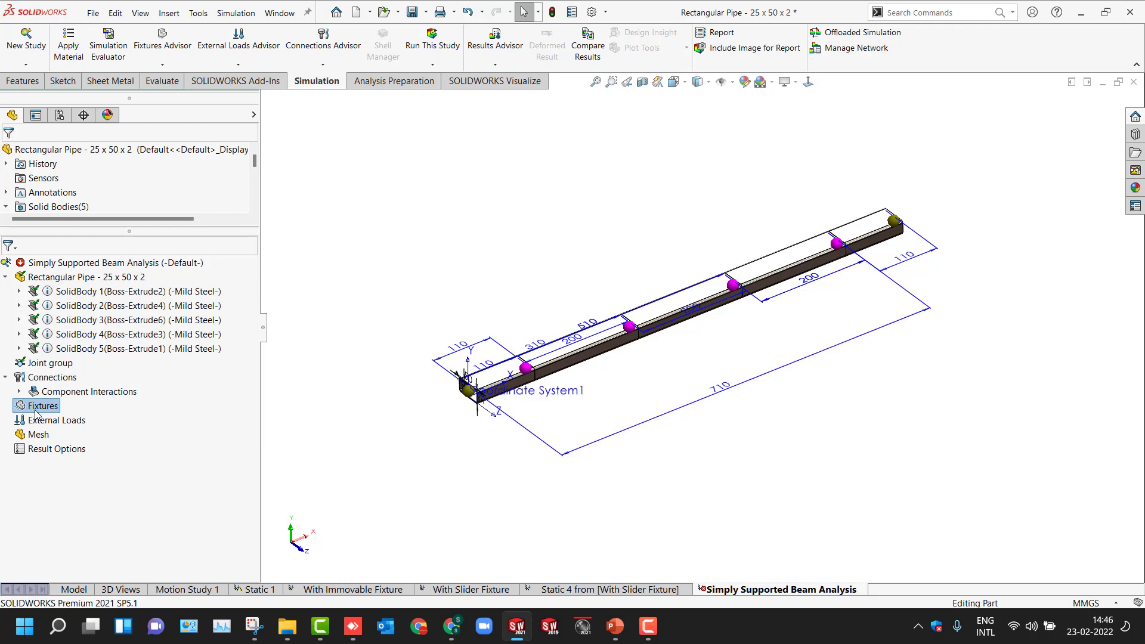
right_click(36, 413)
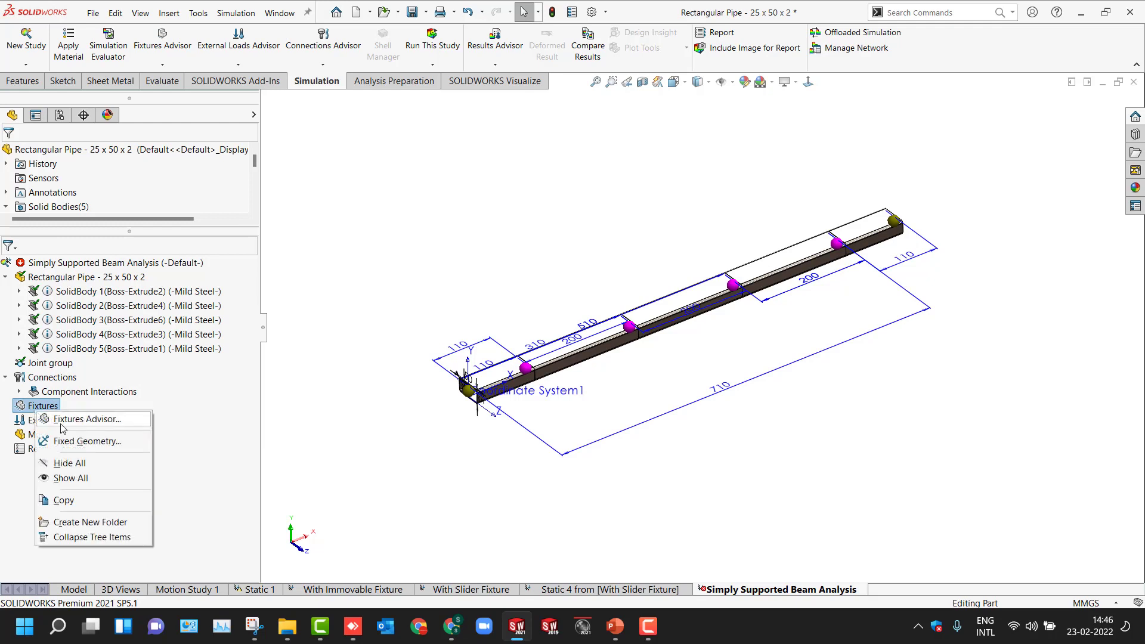
left_click(83, 441)
left_click(48, 332)
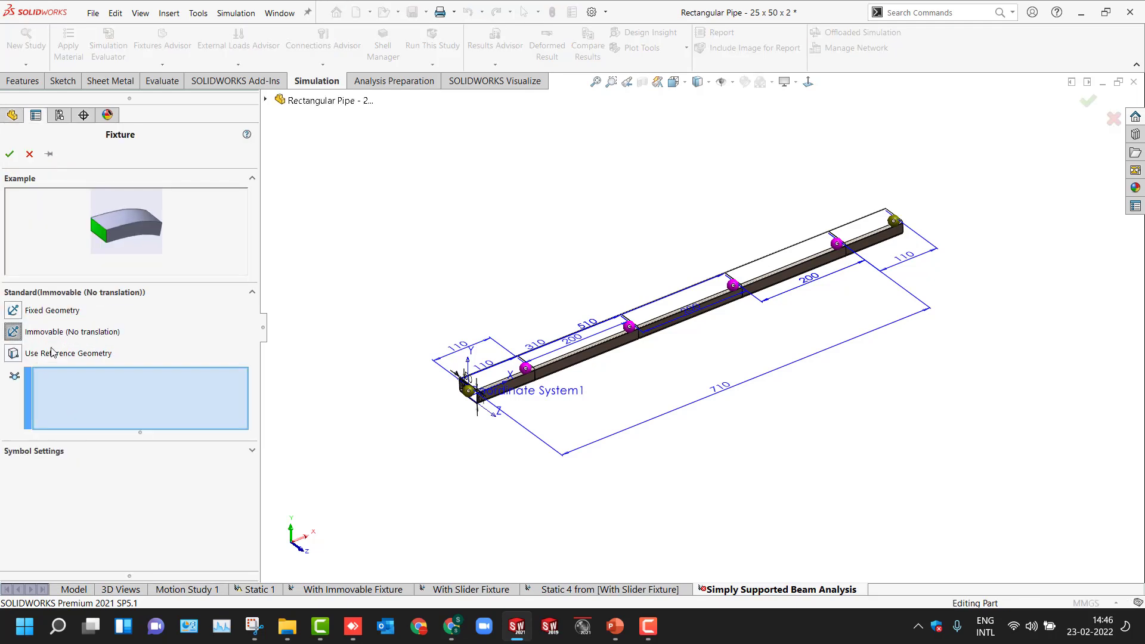
left_click(469, 391)
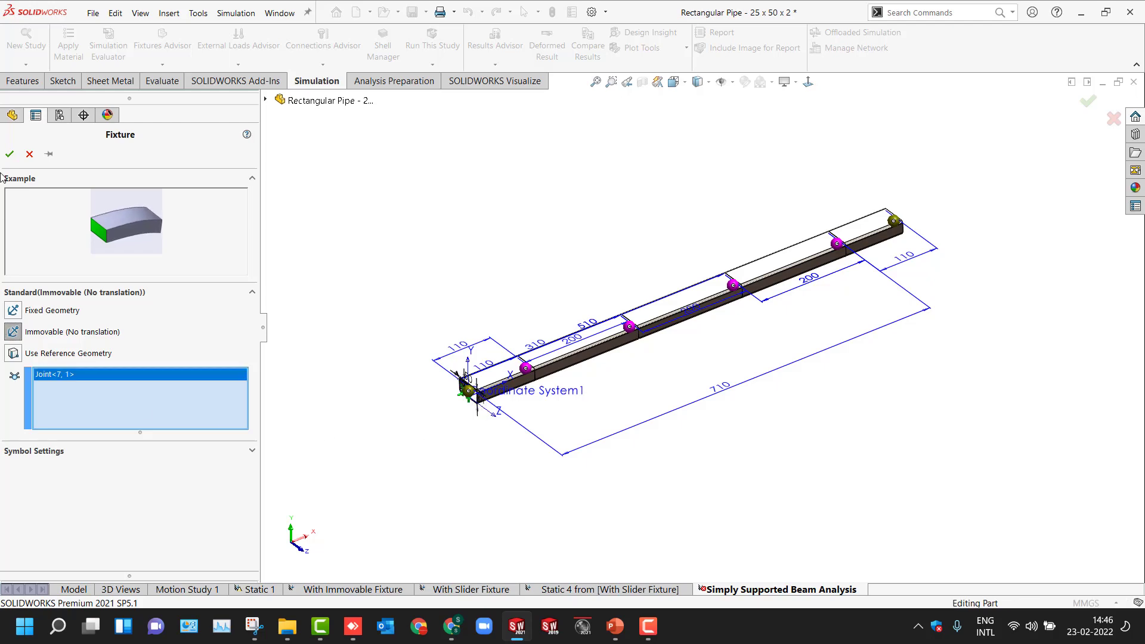
left_click(9, 154)
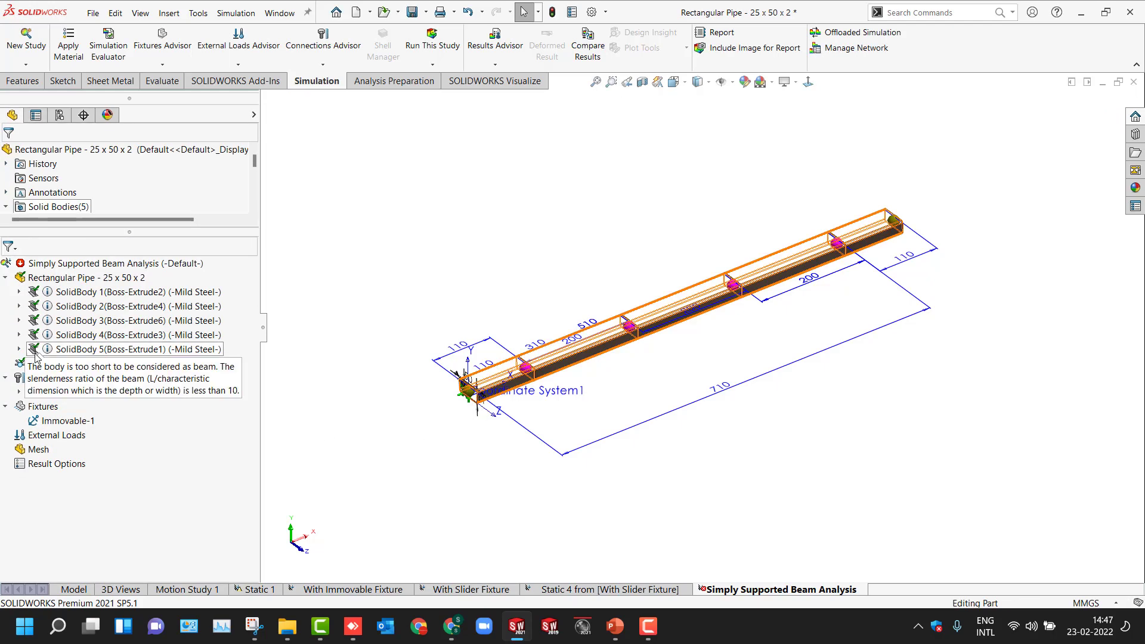
- Add a second immovable fixture at the joint at the pipe's far end
right_click(53, 408)
left_click(88, 436)
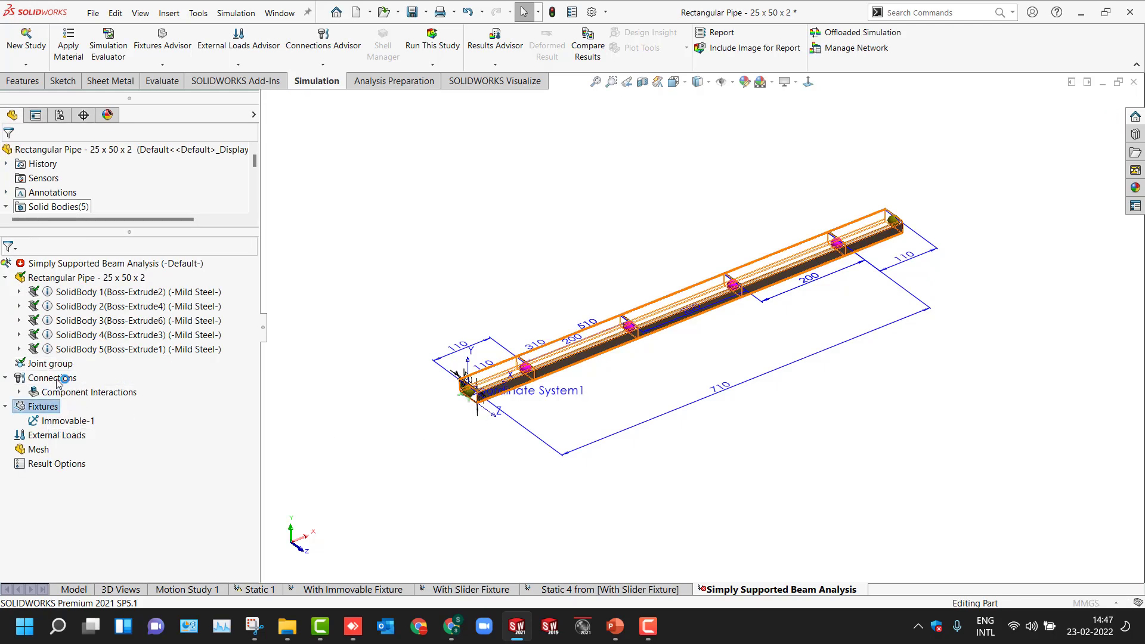
left_click(13, 332)
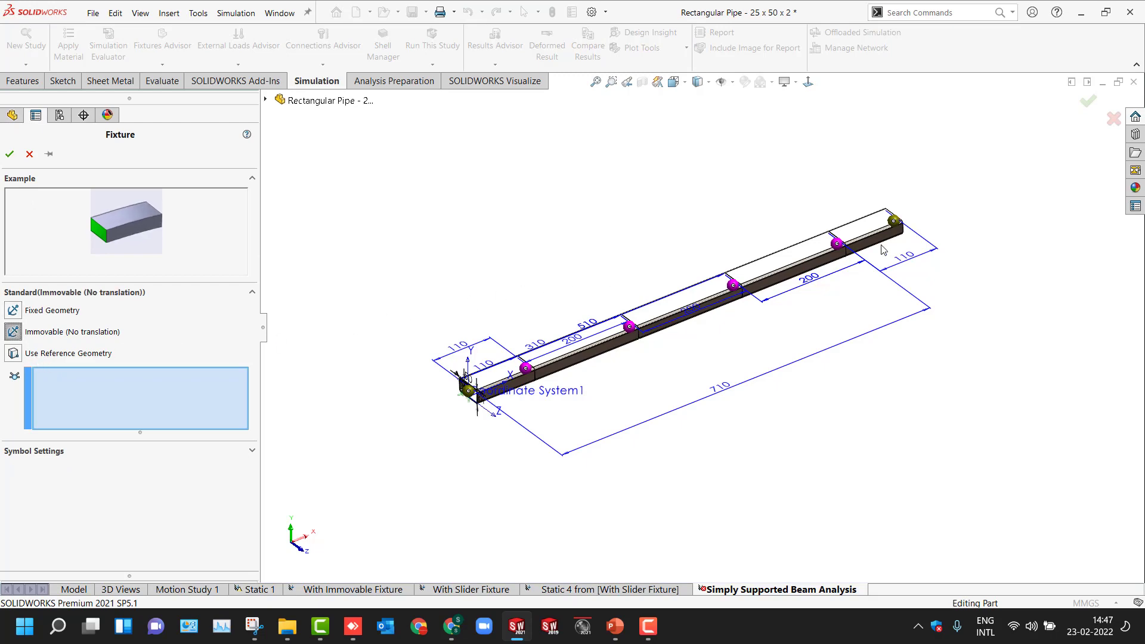
left_click(895, 221)
left_click(10, 154)
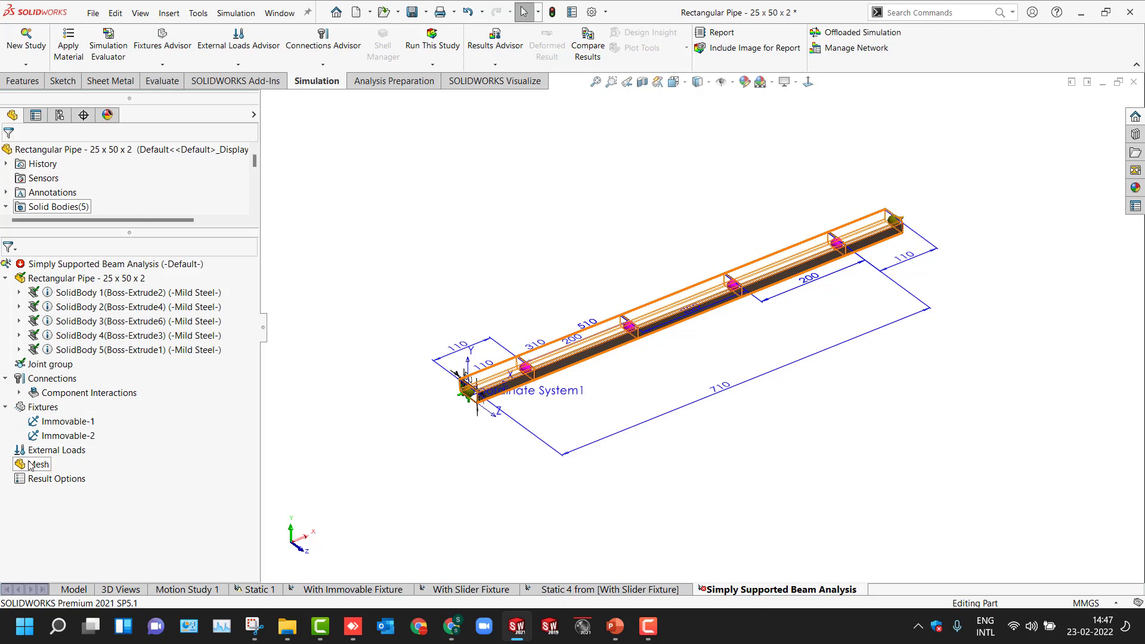
- Start a force load on the four intermediate joints, directed normal to the Top Plane with reversed direction
right_click(48, 452)
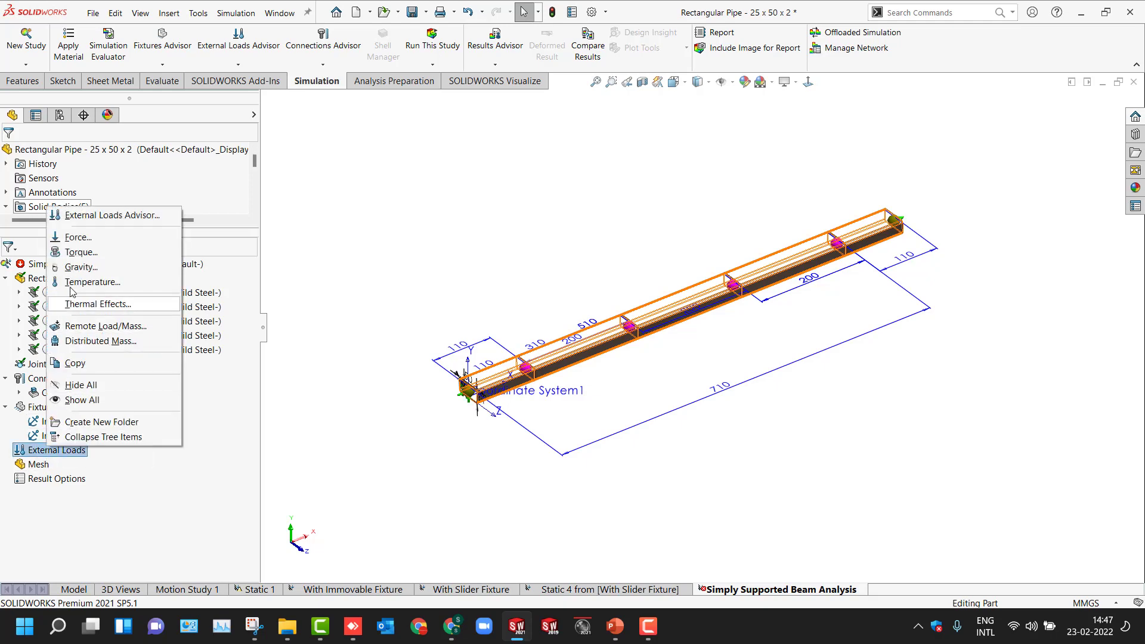
left_click(71, 238)
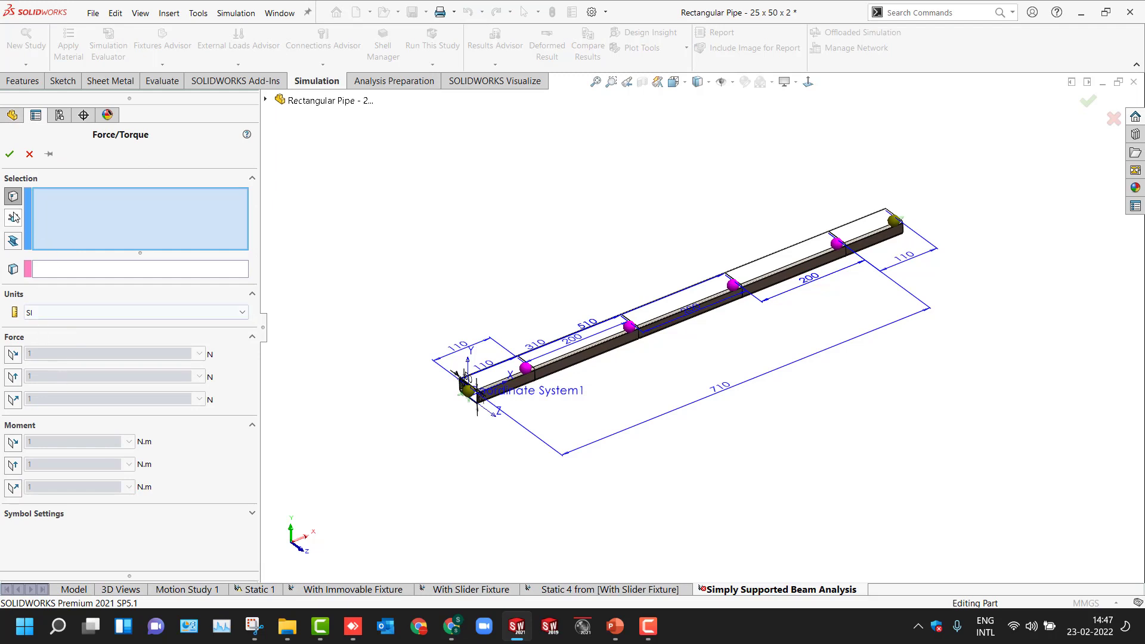
left_click(13, 217)
left_click(526, 369)
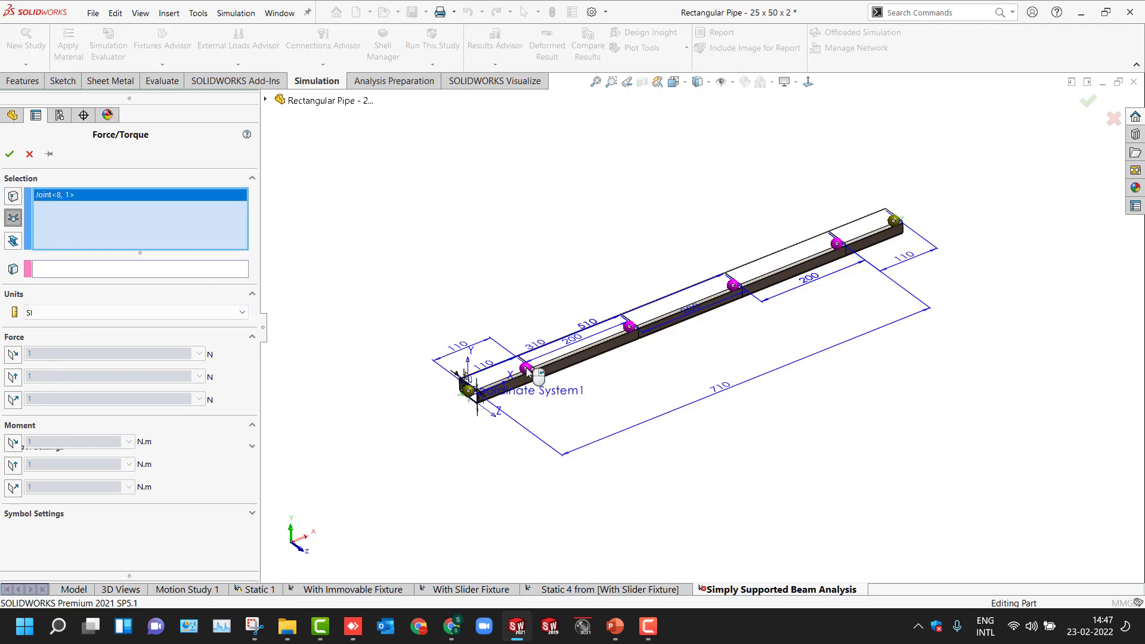
left_click(630, 327)
left_click(734, 286)
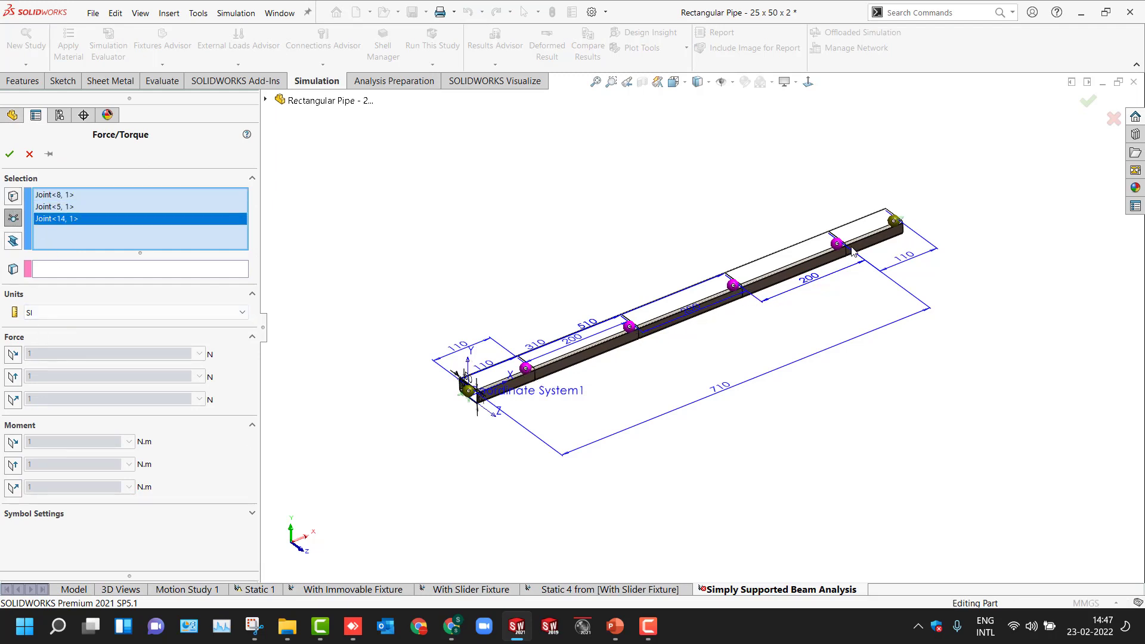
left_click(838, 244)
left_click(42, 271)
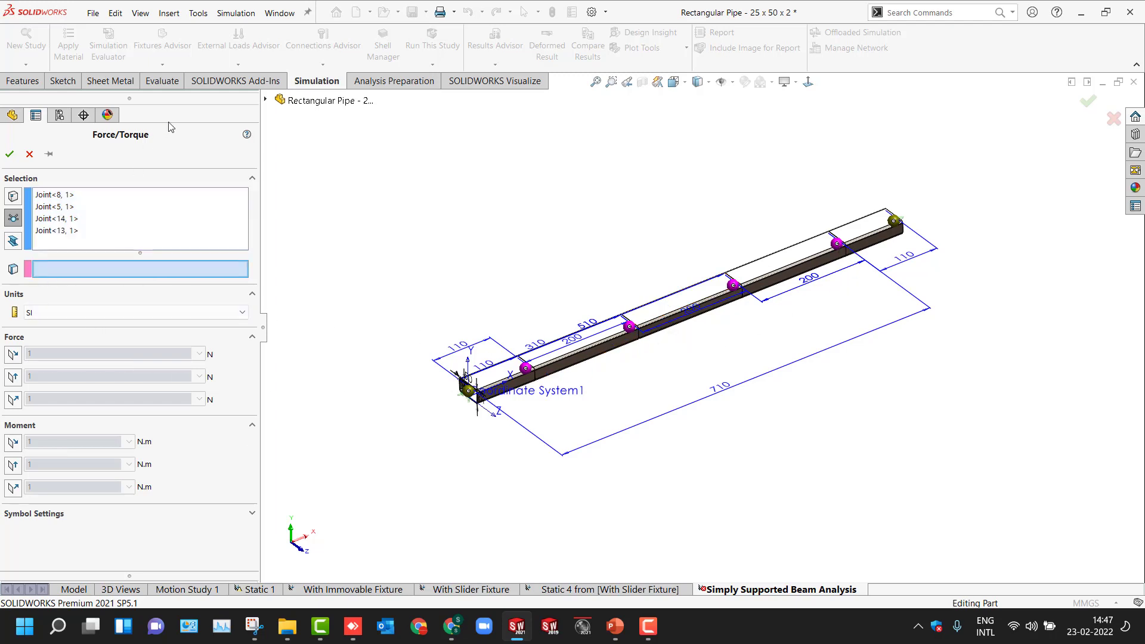
left_click(266, 99)
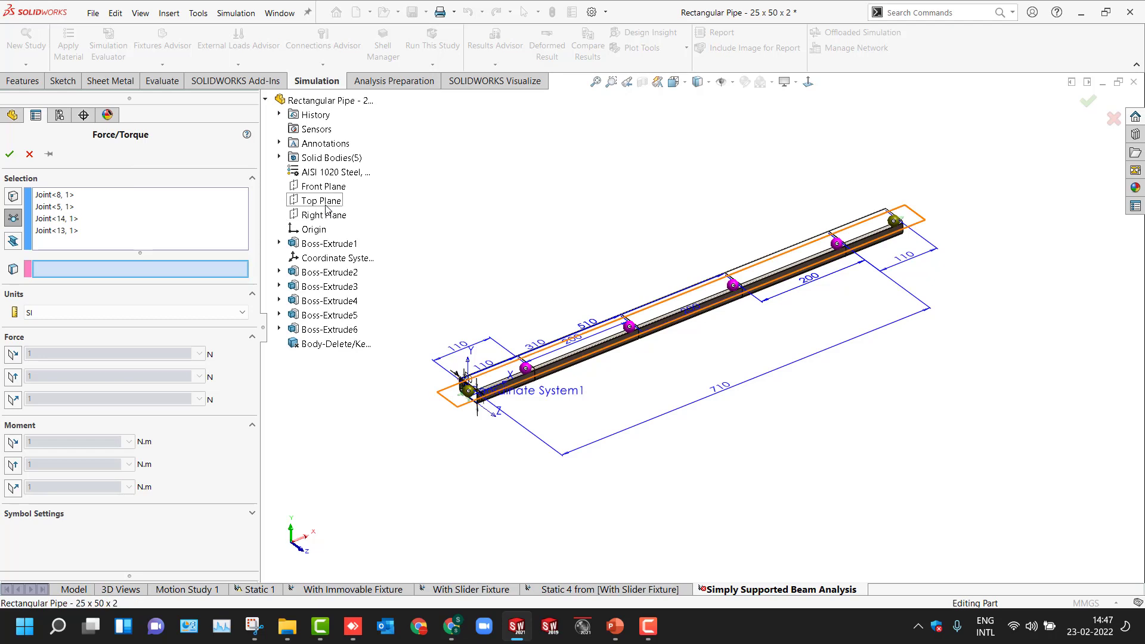
left_click(321, 200)
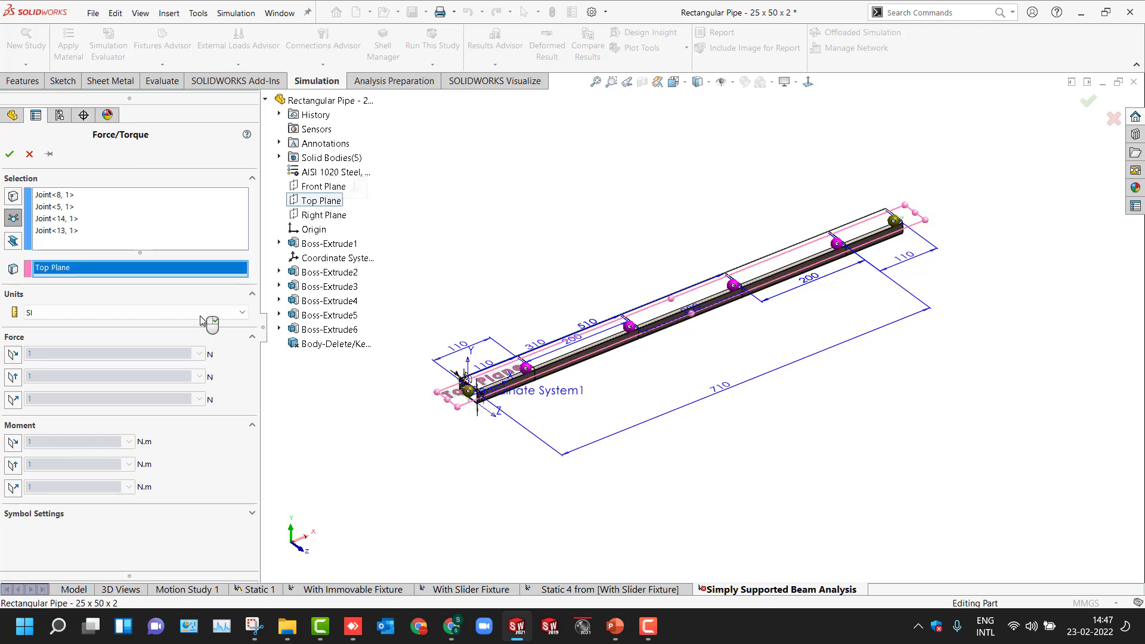
left_click(14, 401)
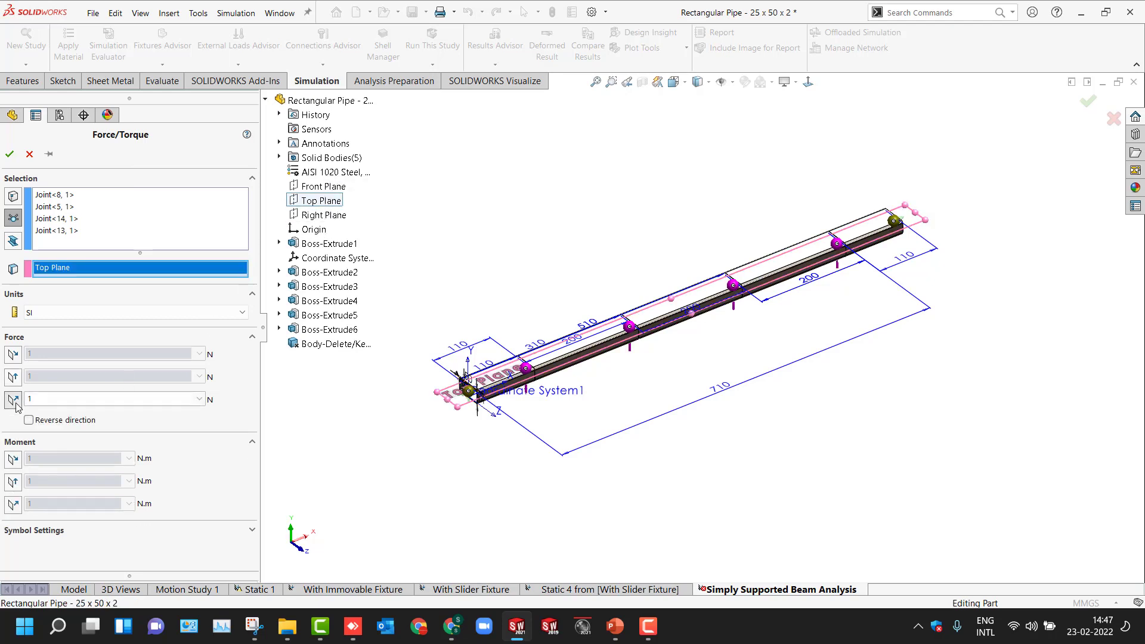
left_click(75, 421)
- Set the force to 200 kgf per joint in Metric (G) units with reversed direction and confirm the load
left_click_drag(75, 402, 10, 405)
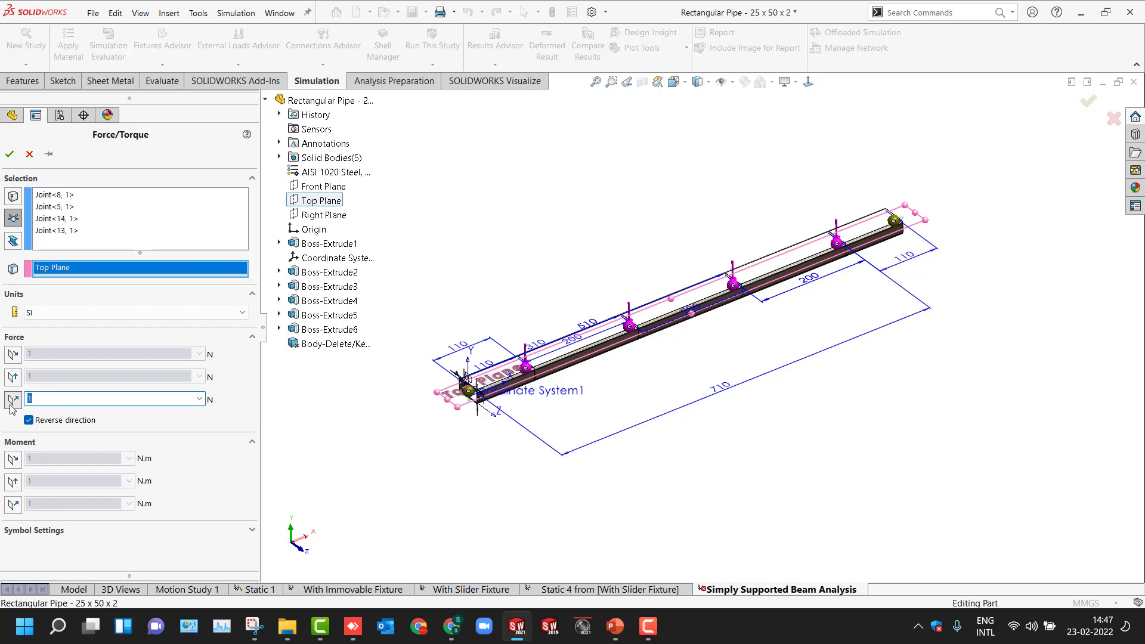
left_click(71, 314)
left_click(74, 346)
left_click_drag(75, 400, 3, 412)
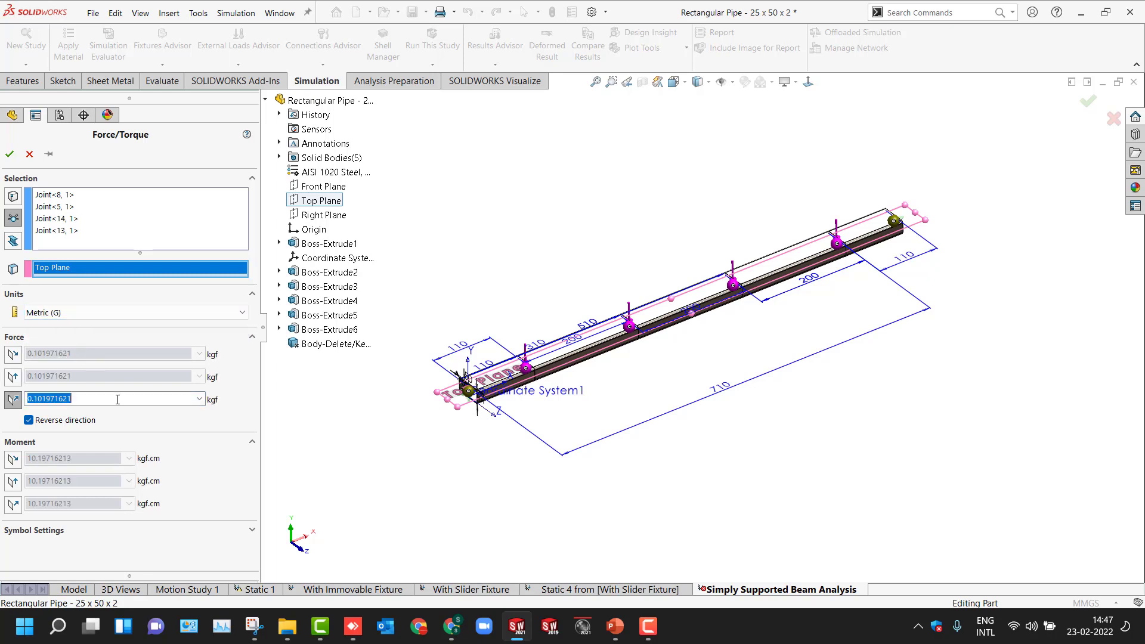
type("200")
middle_click_drag(349, 458, 329, 407)
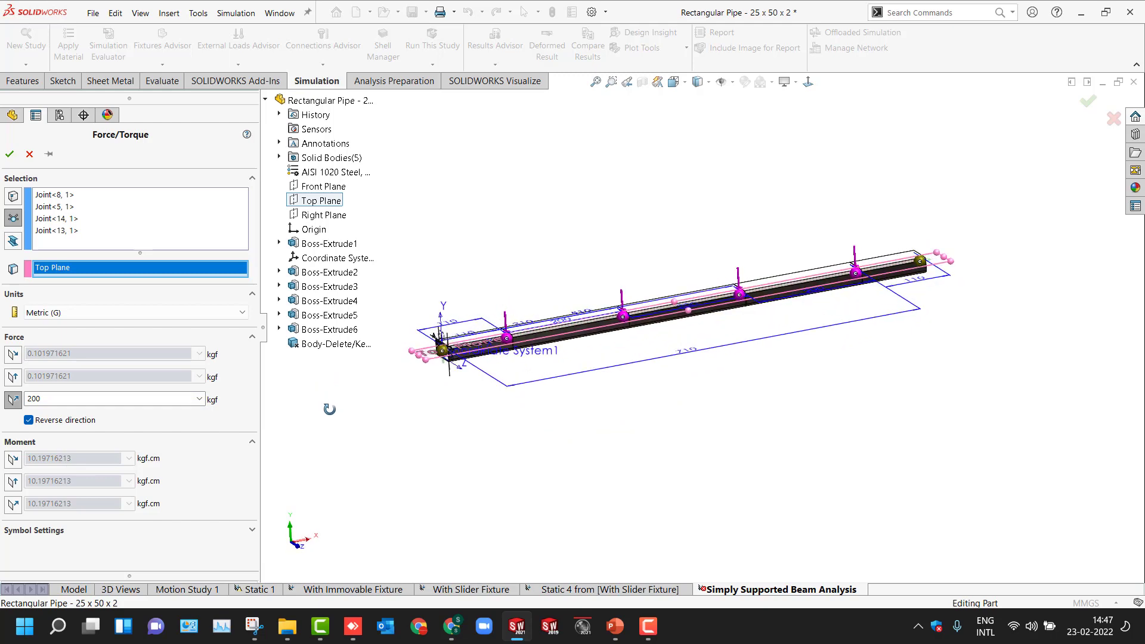
left_click(9, 154)
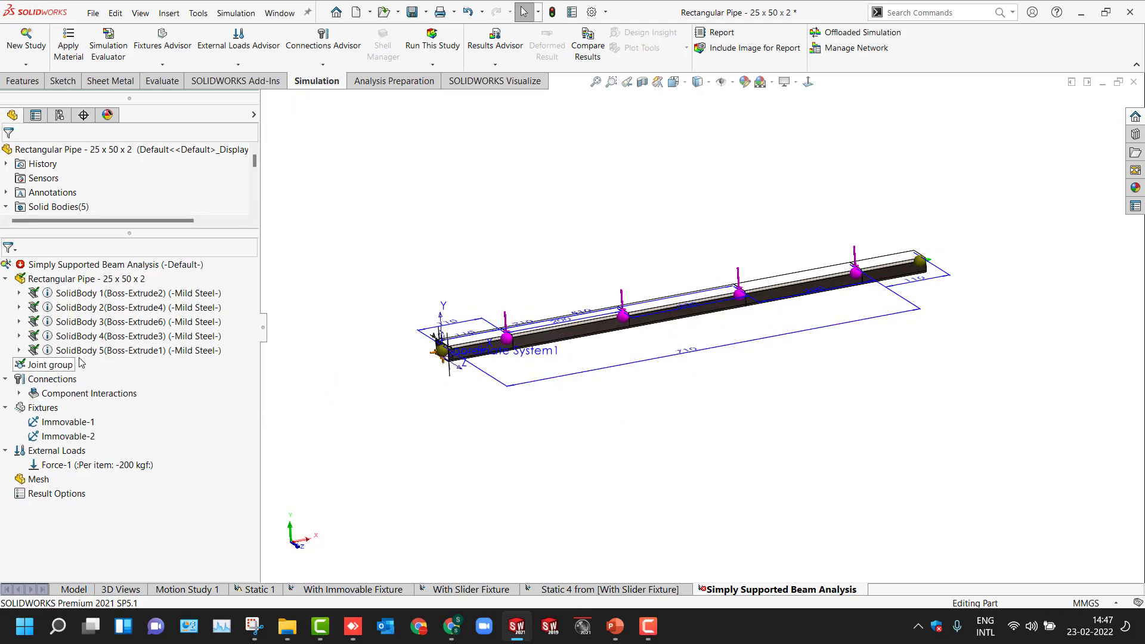
- Turn off display of the model's annotations
scroll(25, 545, "down", 3)
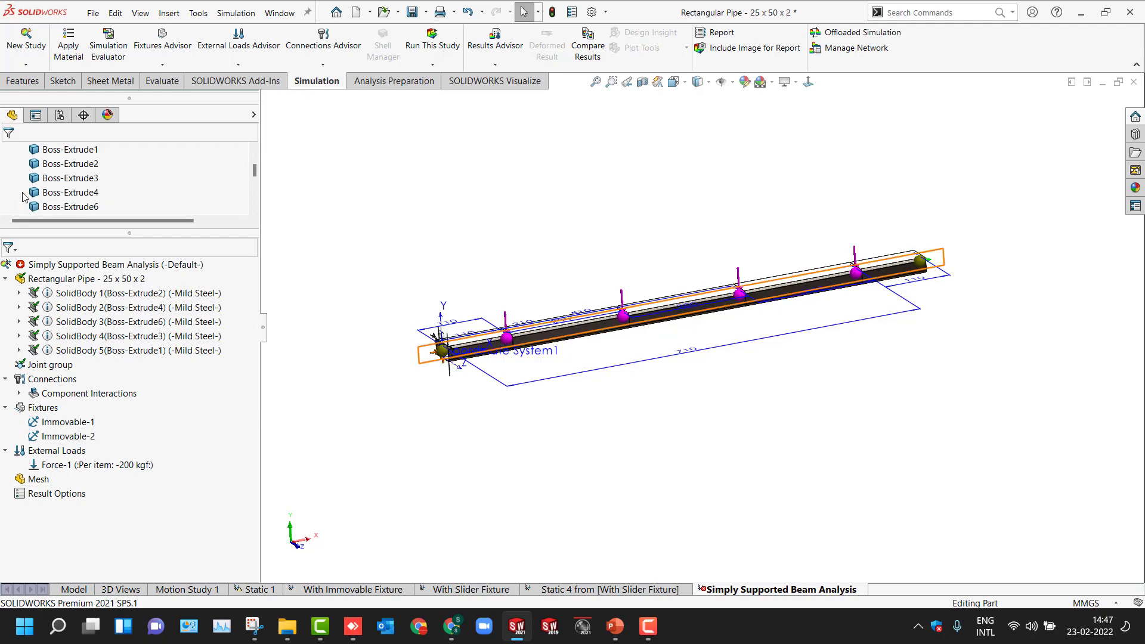
scroll(36, 191, "up", 5)
right_click(32, 193)
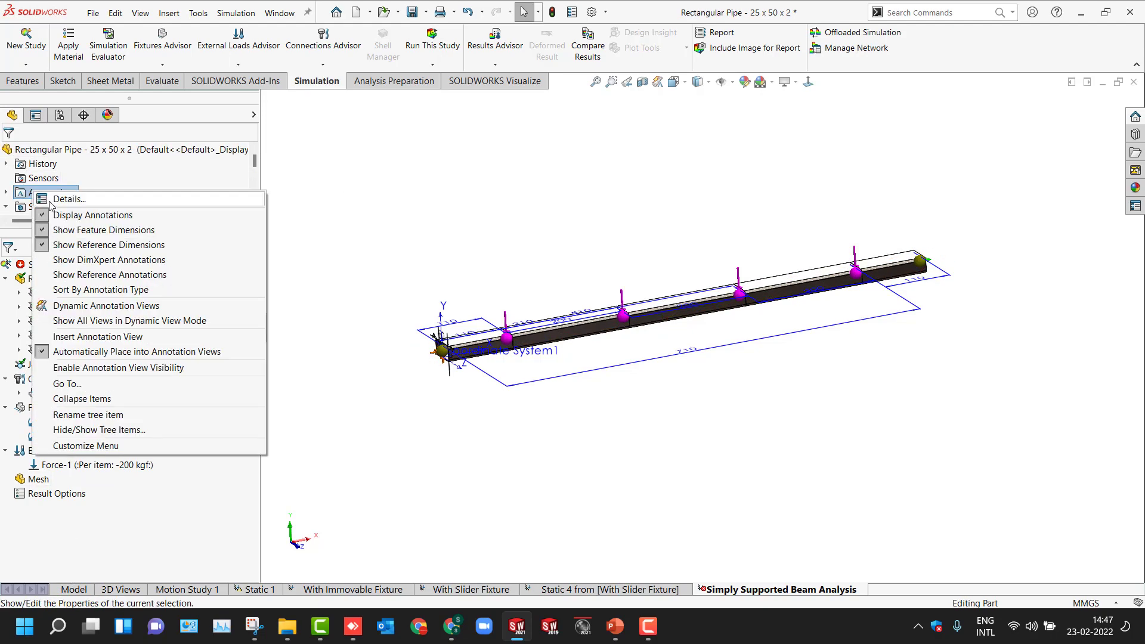
left_click(62, 217)
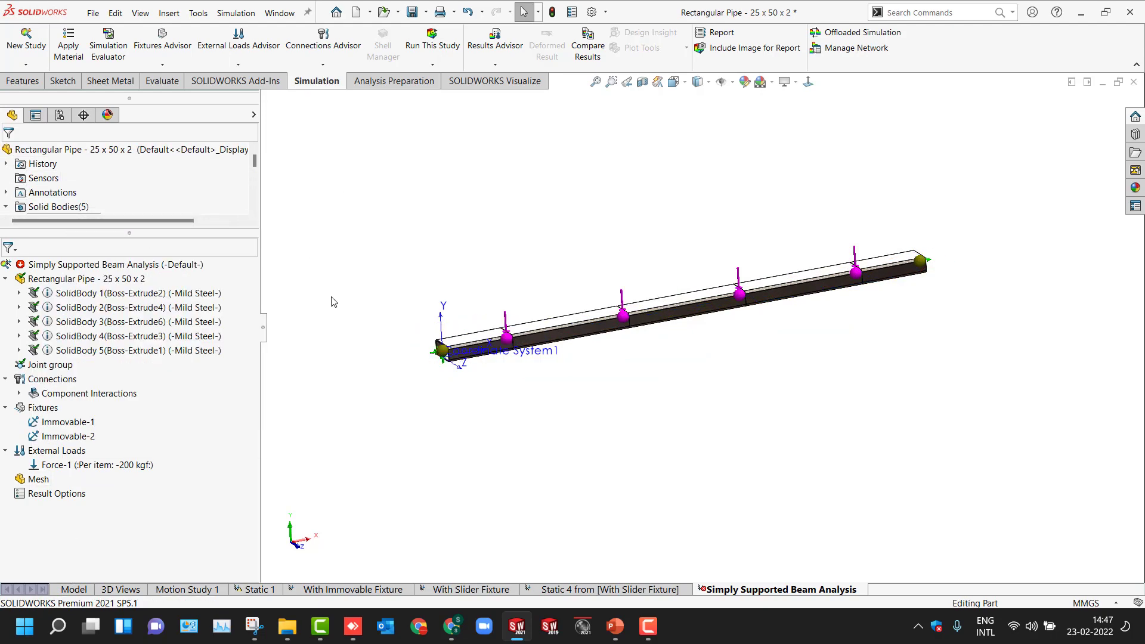
- Hide Coordinate System1 in the graphics area and zoom to fit
middle_click_drag(370, 355, 378, 373)
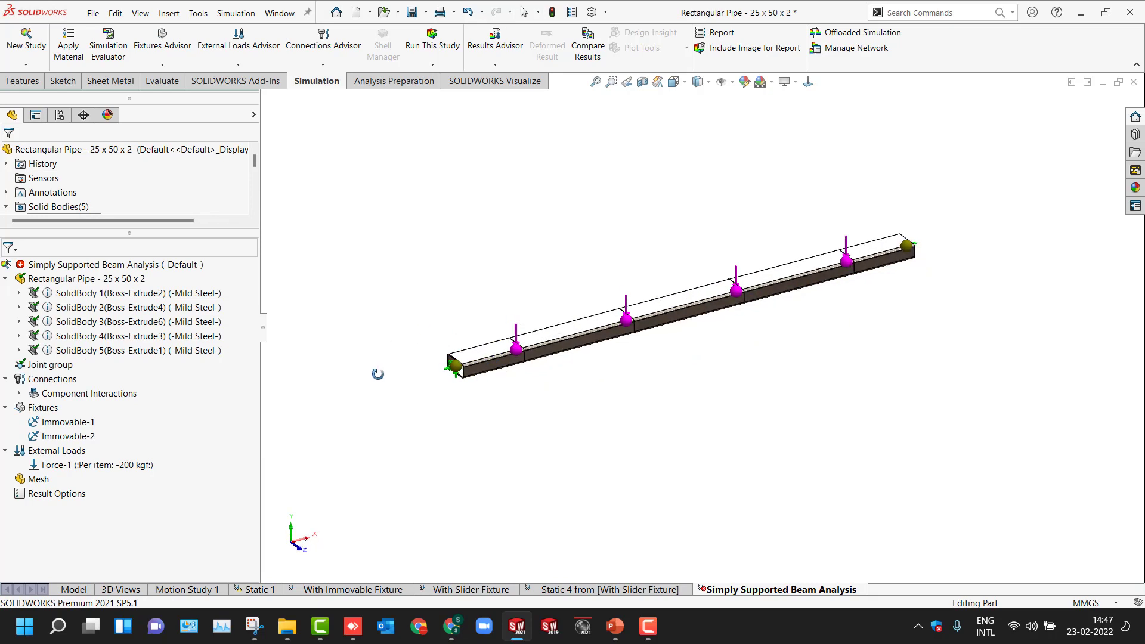
left_click(483, 375)
right_click(483, 375)
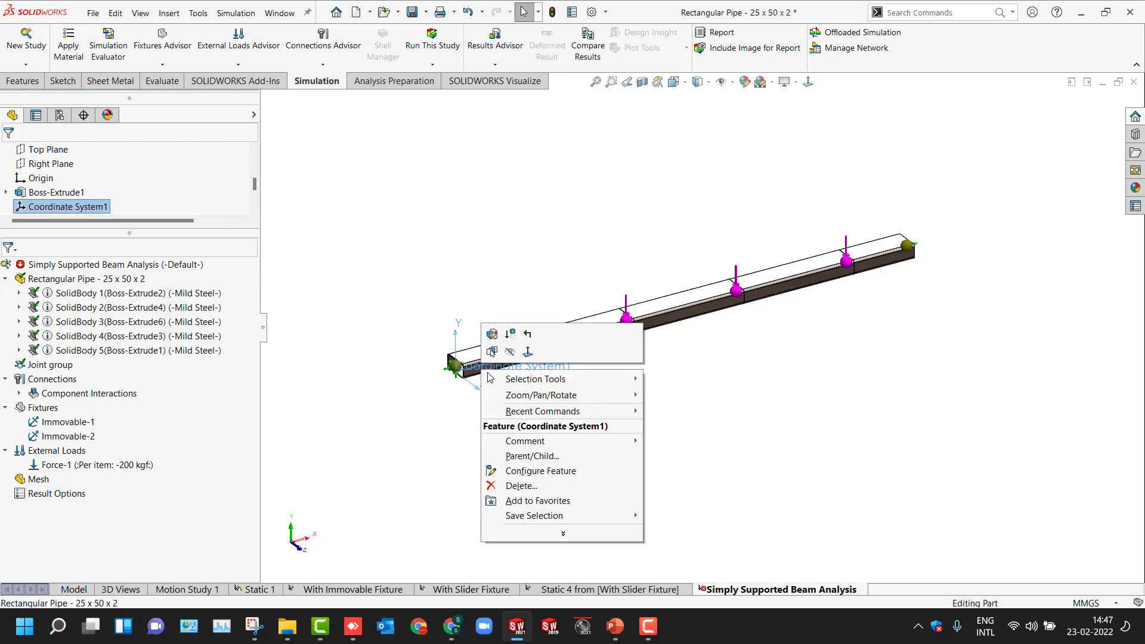
left_click(448, 329)
key("f")
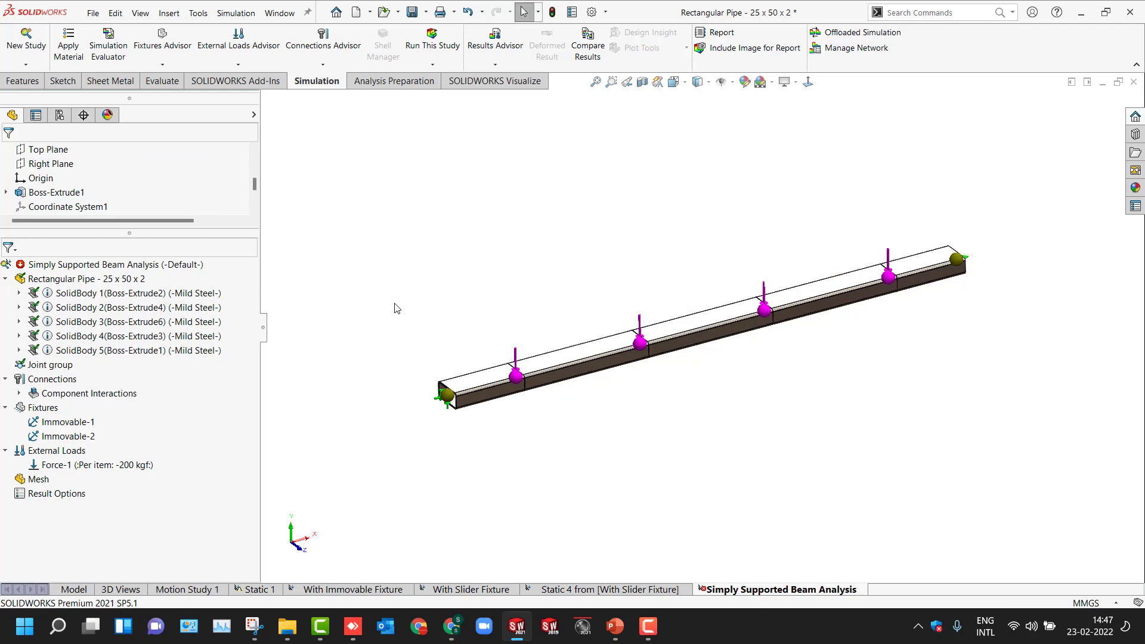
- Create the mesh and run the Simply Supported Beam Analysis study
right_click(37, 478)
left_click(66, 375)
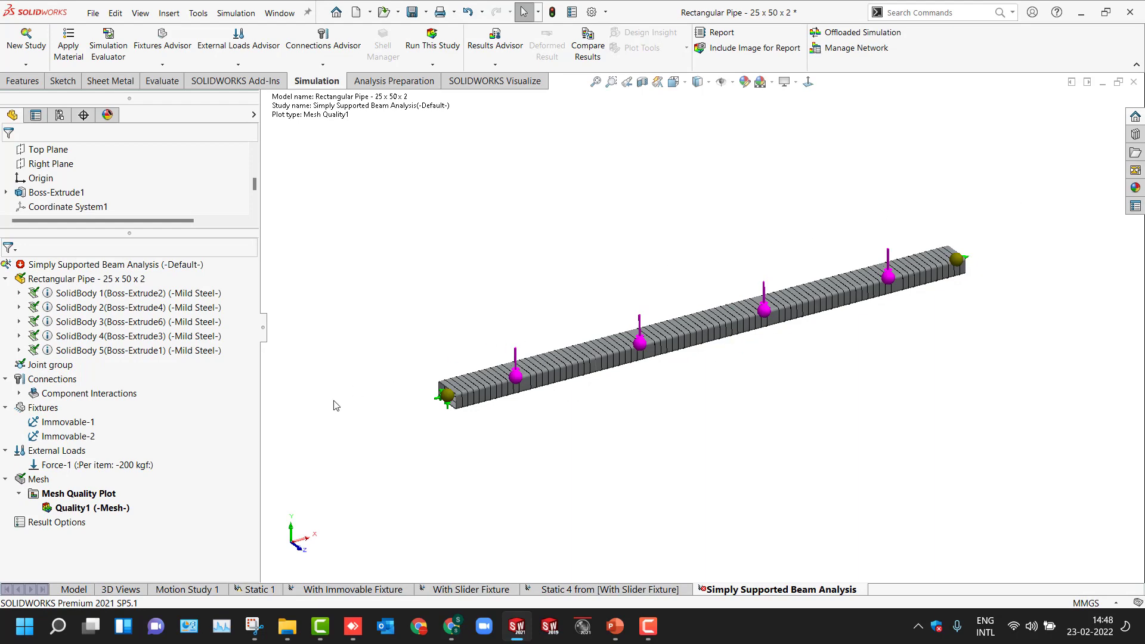
right_click(48, 264)
left_click(149, 299)
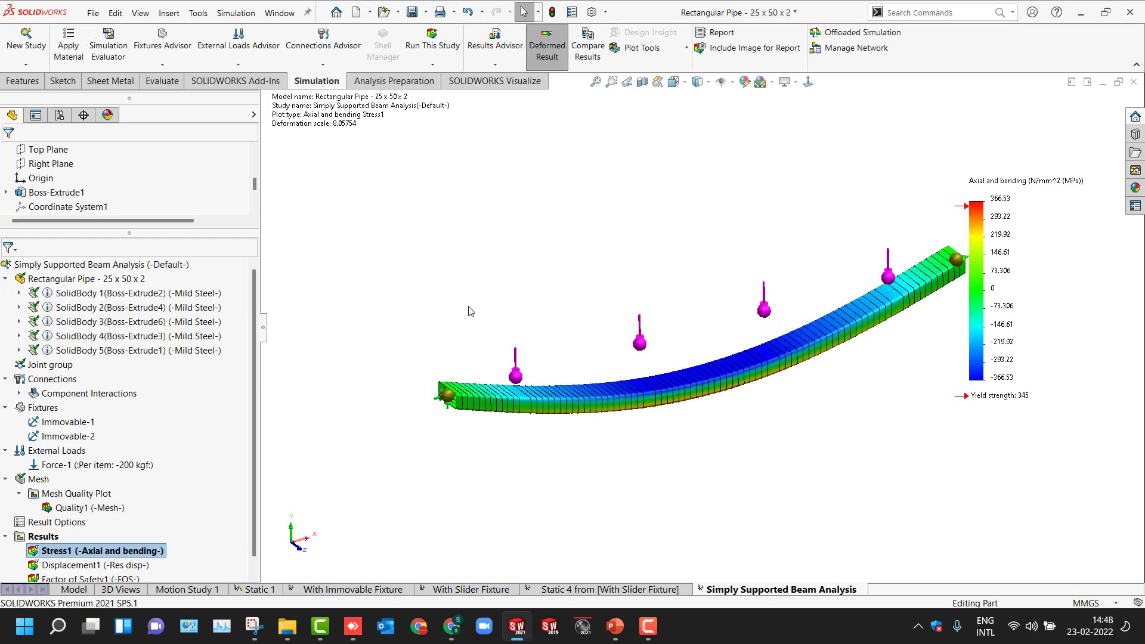
- Review the stress, displacement and factor of safety result plots
scroll(988, 413, "up", 1)
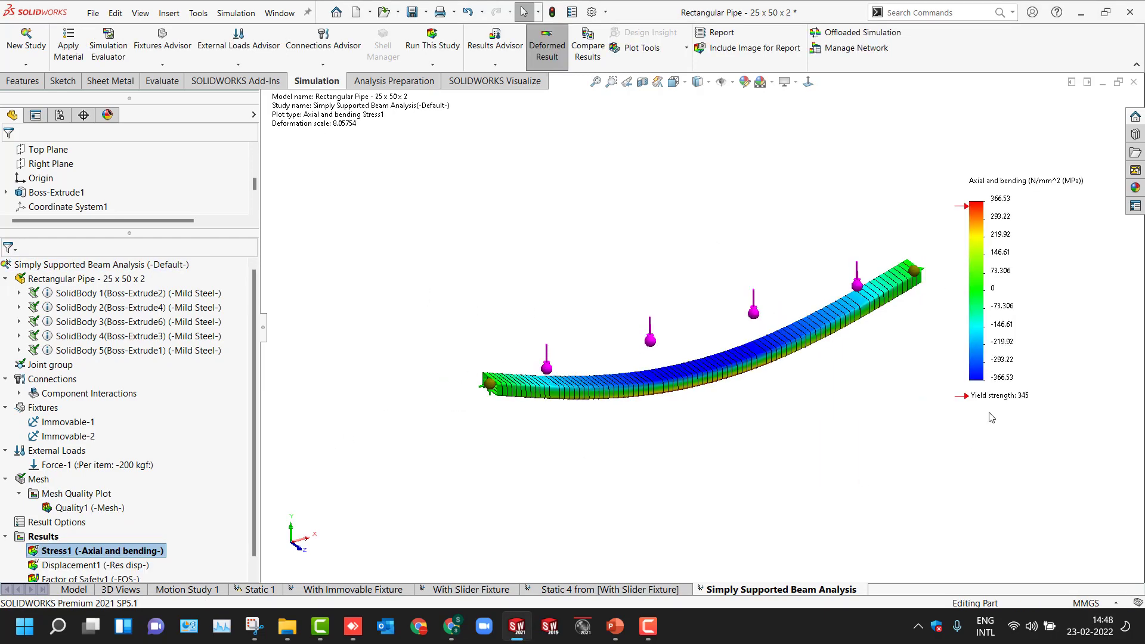
scroll(988, 413, "down", 1)
scroll(152, 541, "down", 1)
double_click(76, 550)
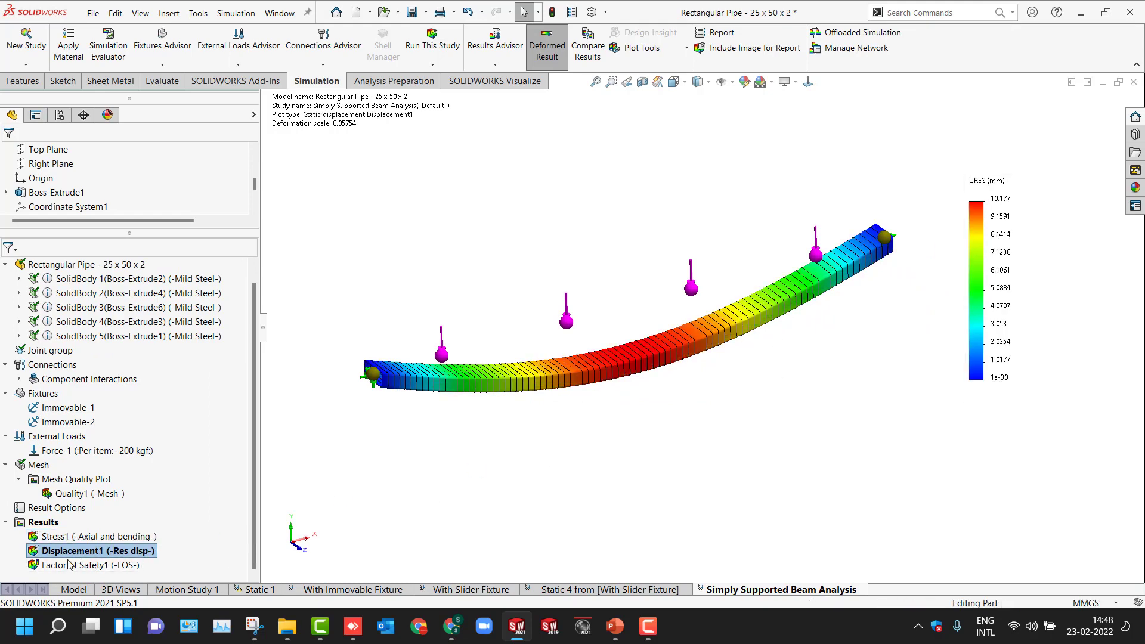
double_click(89, 565)
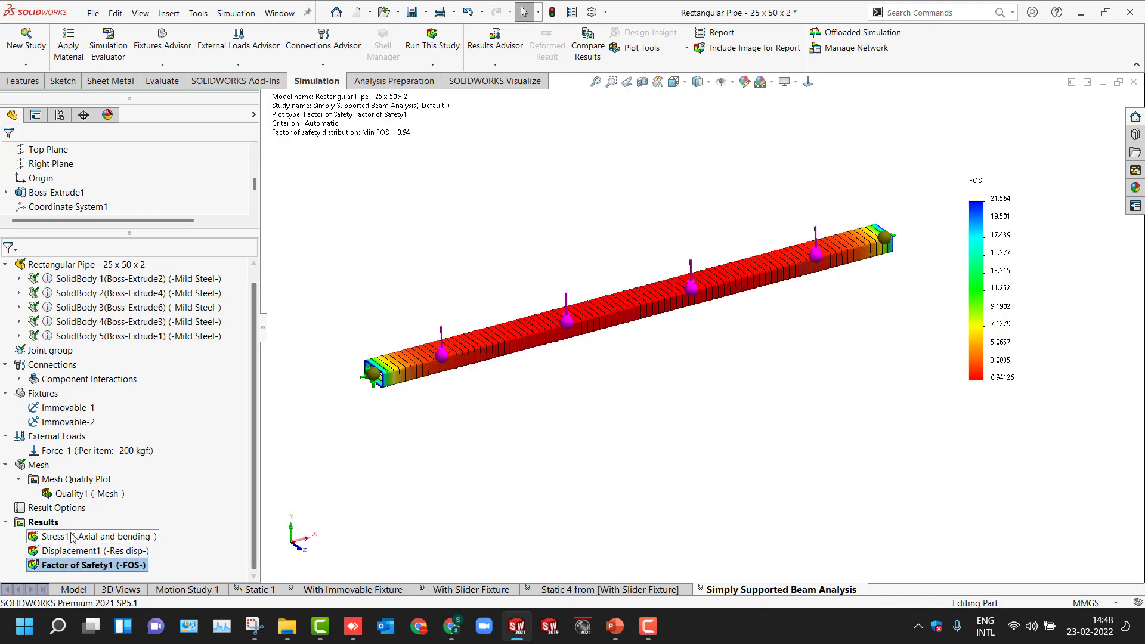
- Define a beam diagram showing Shear Force in Dir2 for all beams
right_click(43, 522)
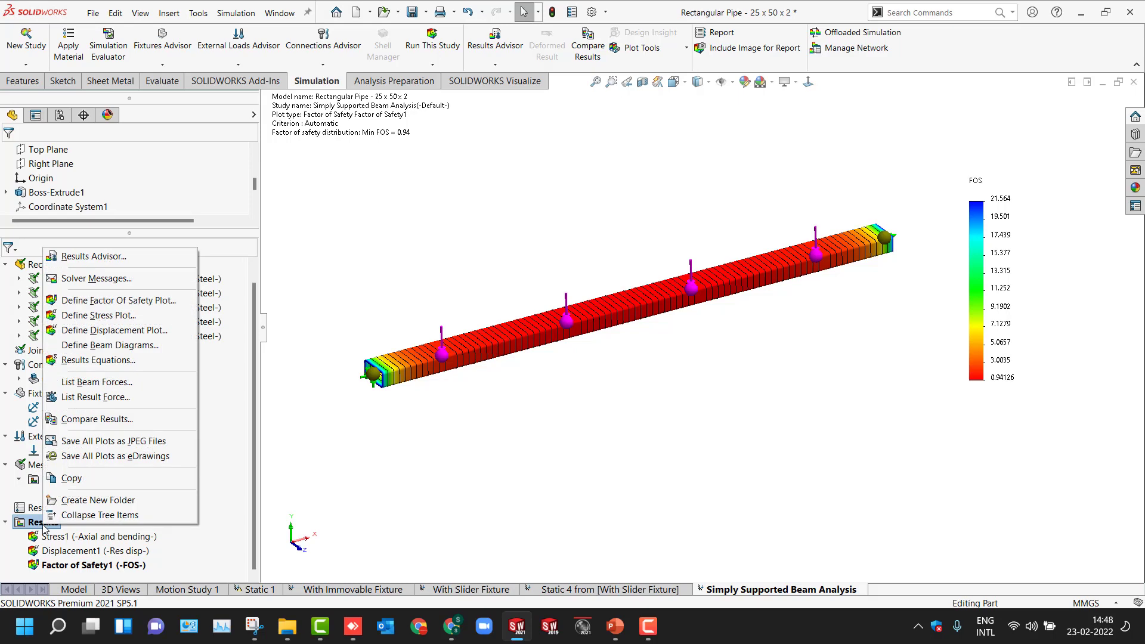
left_click(114, 346)
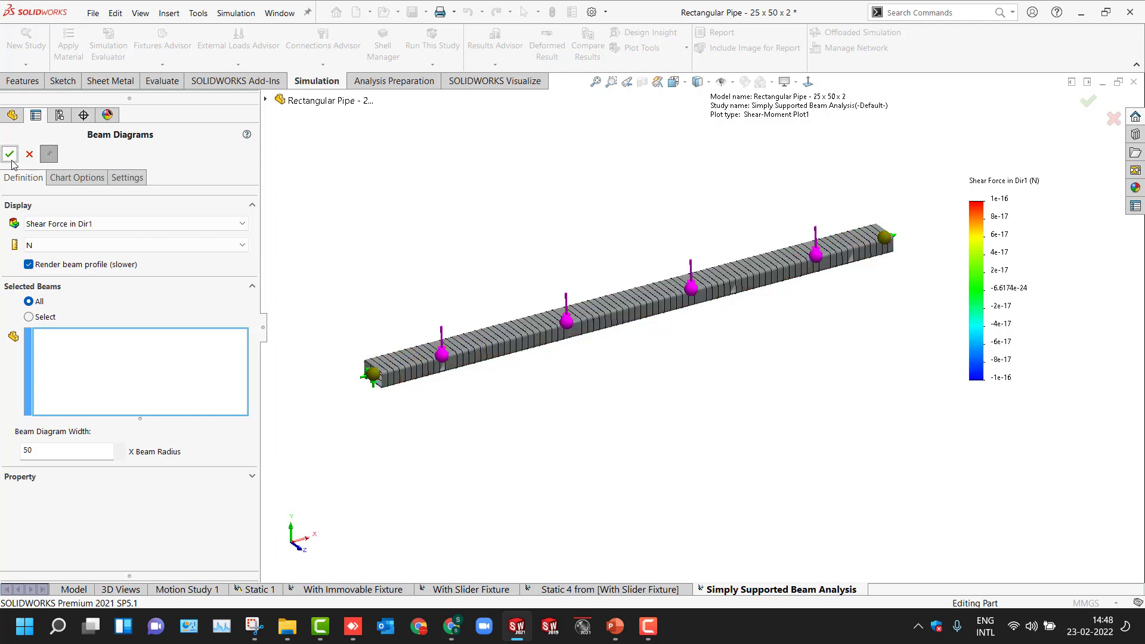
left_click(58, 225)
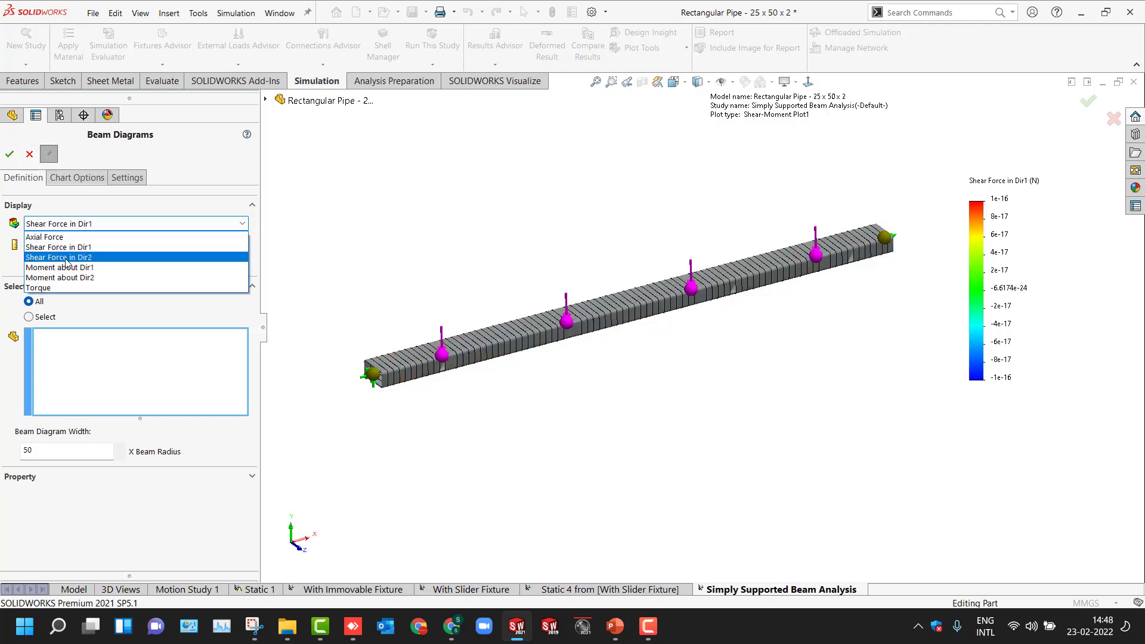
left_click(63, 257)
left_click(9, 155)
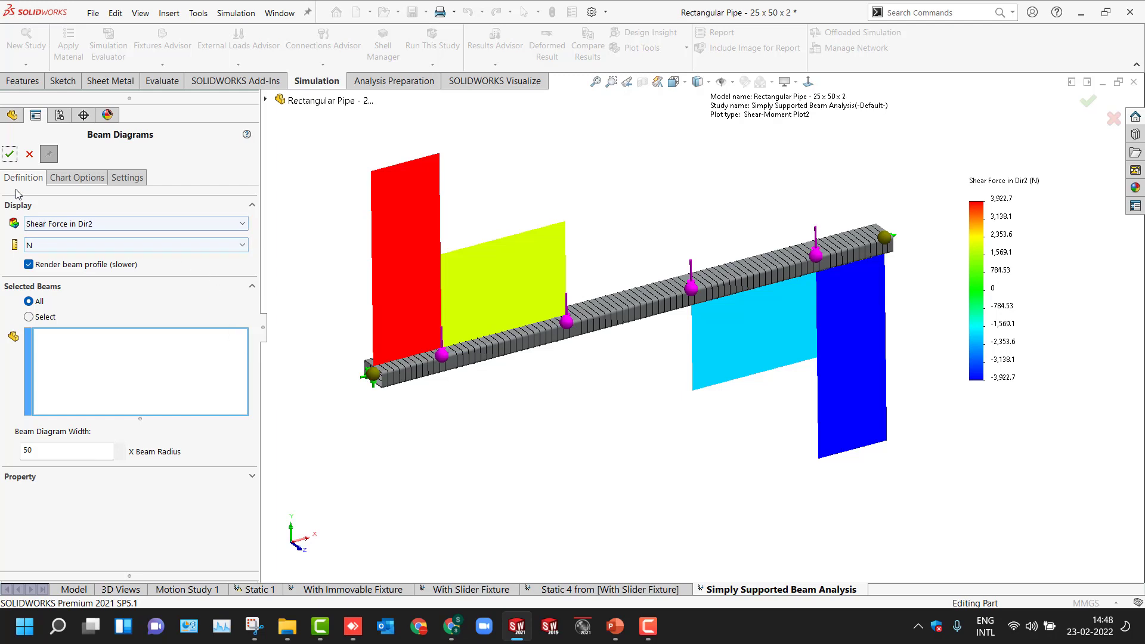
- Create a duplicate Shear Force in Dir2 diagram and delete the redundant Shear-Moment Plot2
left_click(9, 157)
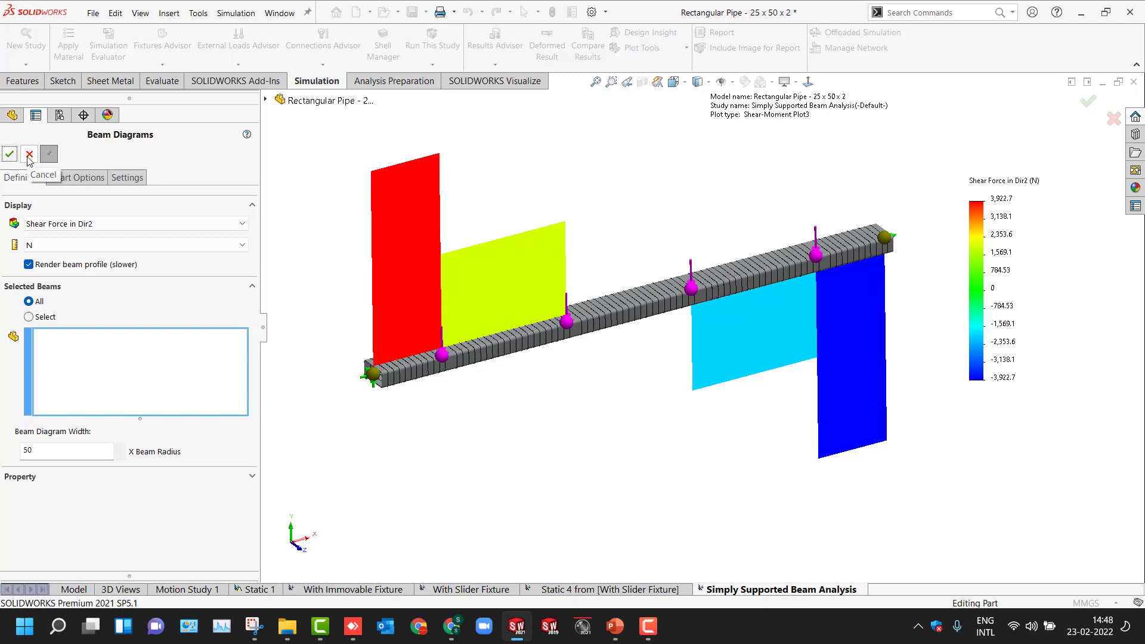
left_click(29, 155)
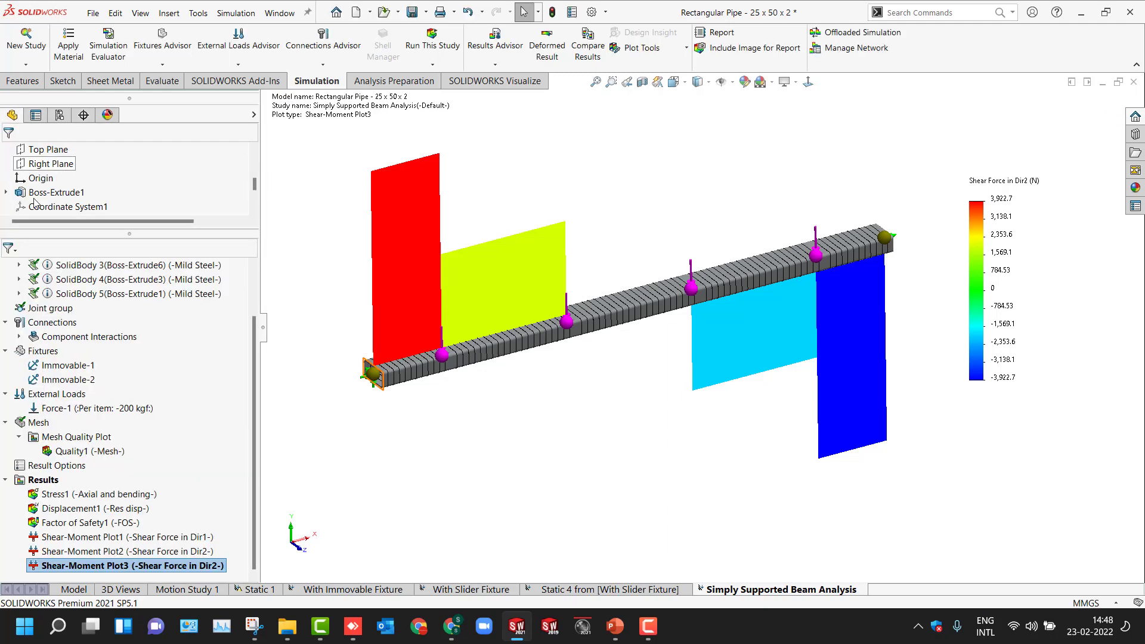
left_click(88, 553)
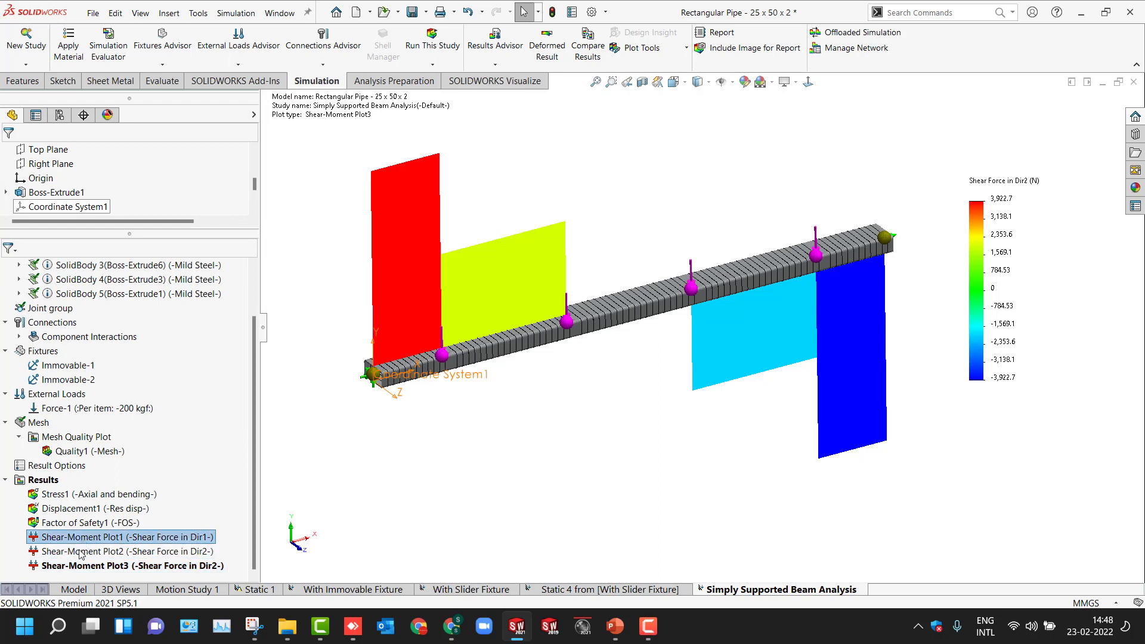
right_click(79, 554)
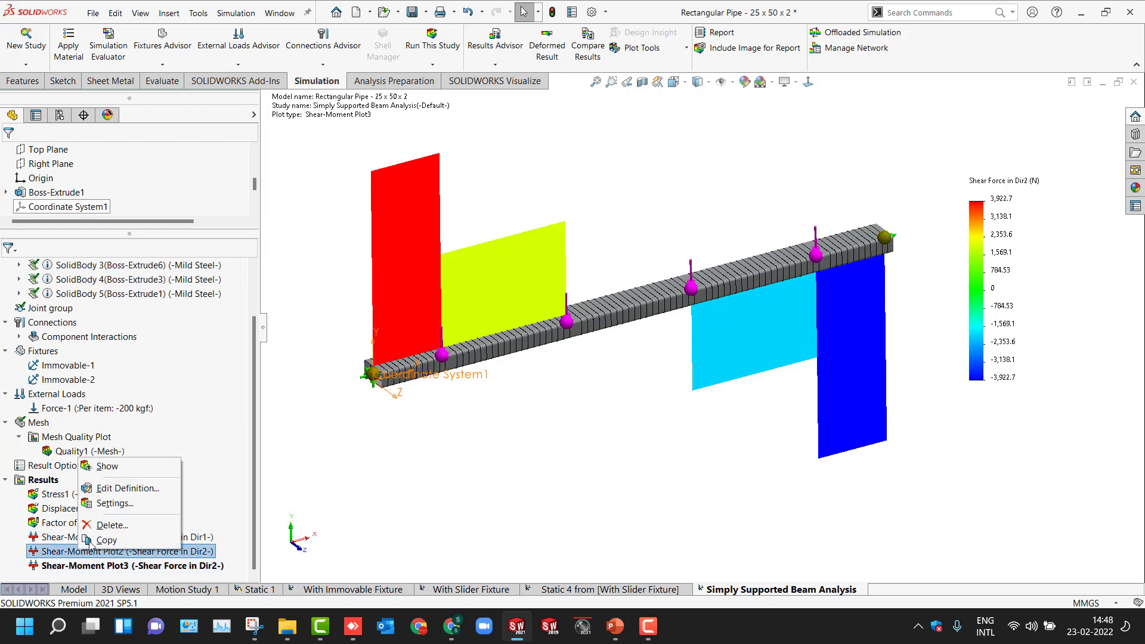
left_click(107, 524)
left_click(625, 290)
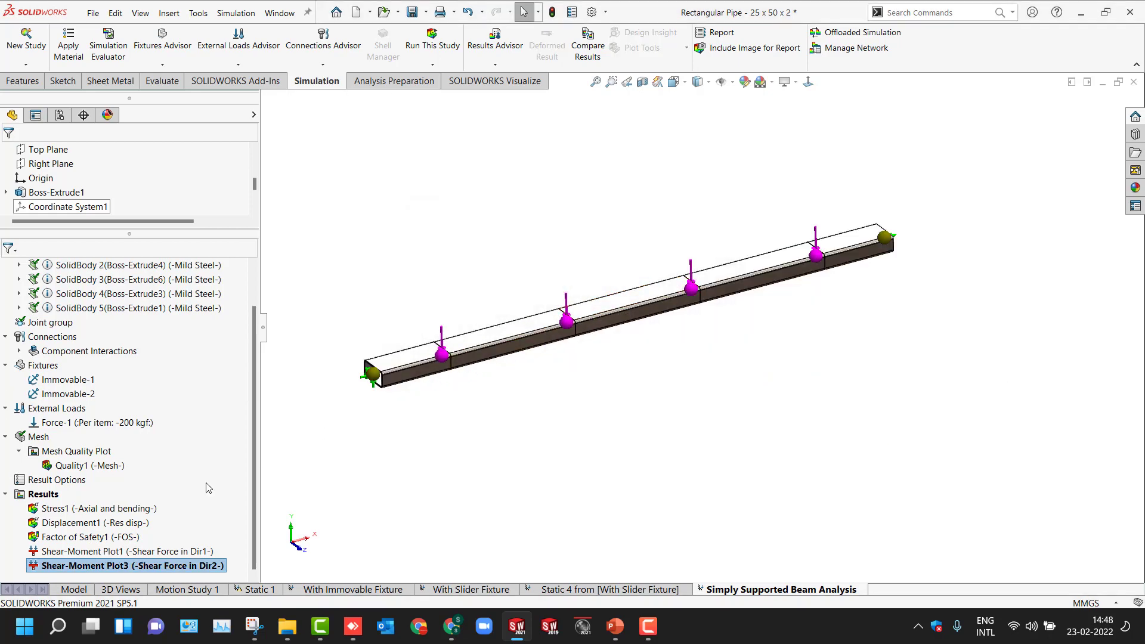
- Edit Shear-Moment Plot1 to display Moment about Dir2 in N.m
double_click(100, 552)
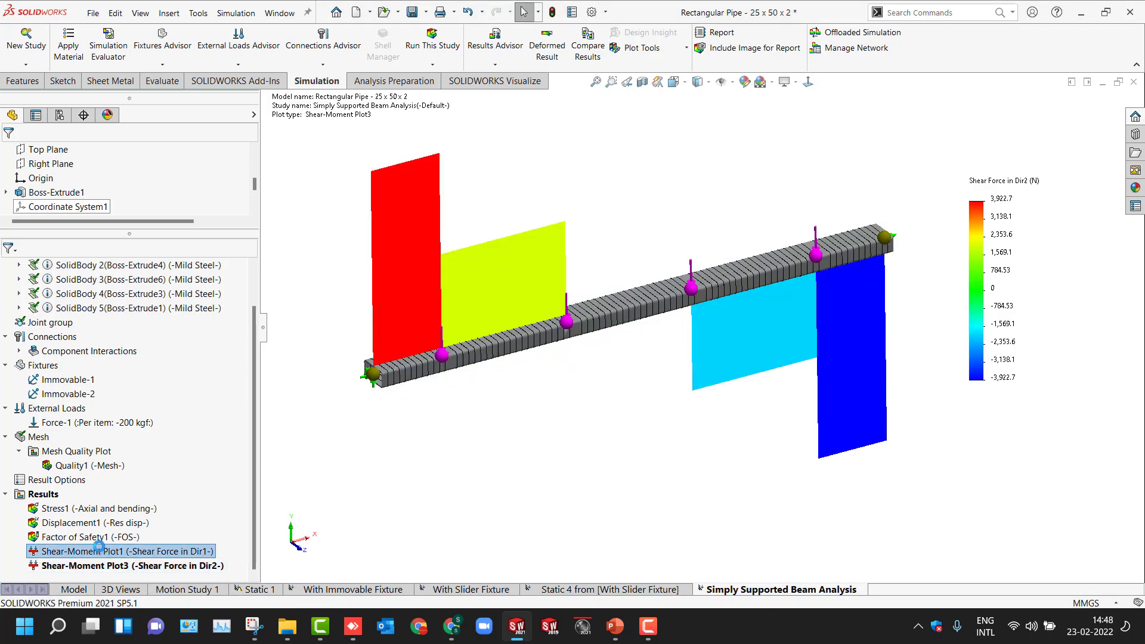
right_click(101, 552)
left_click(154, 366)
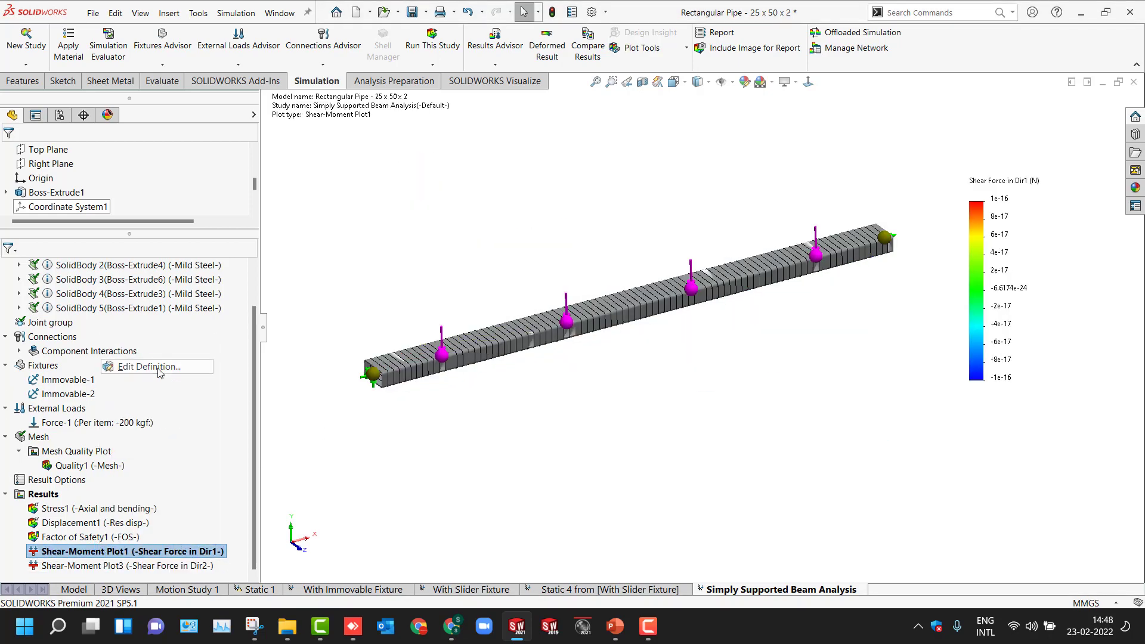
left_click(57, 224)
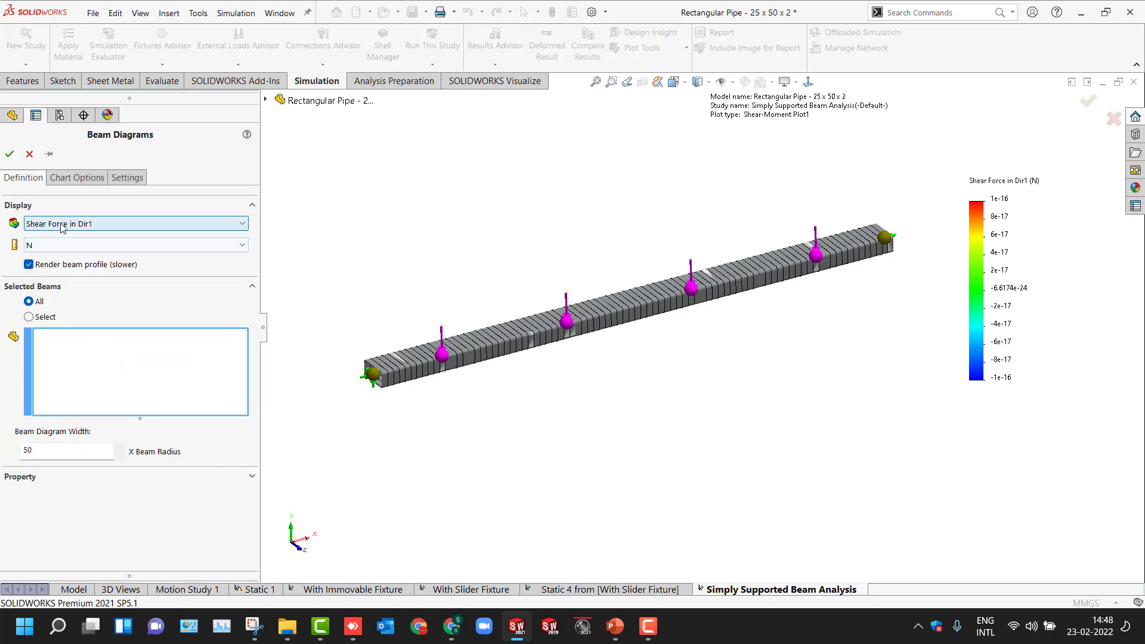
left_click(76, 282)
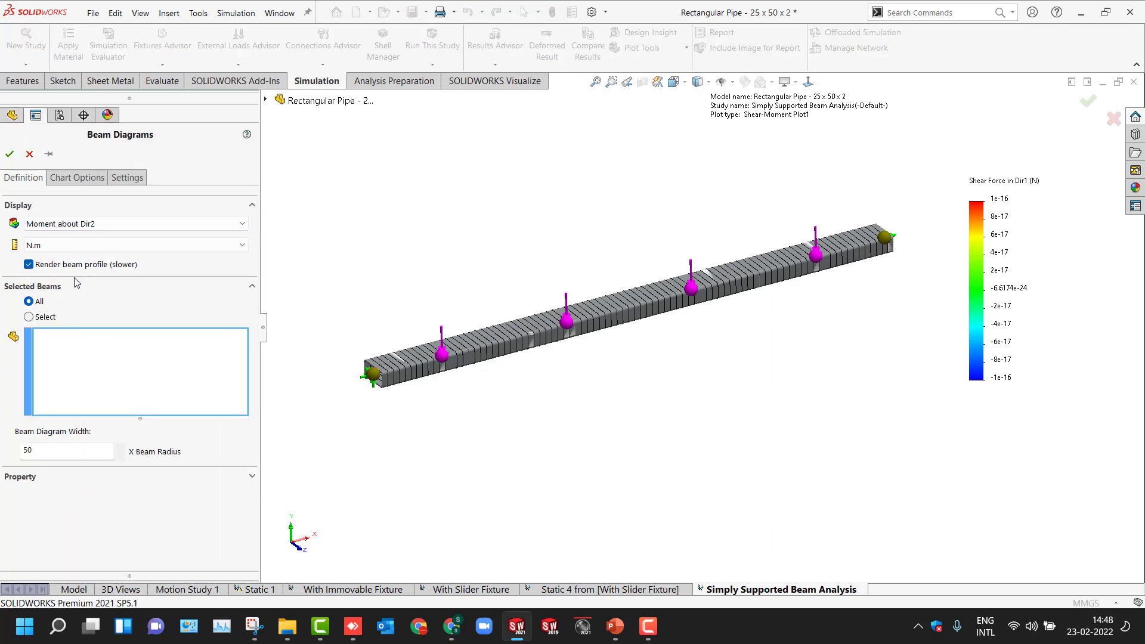
left_click(84, 245)
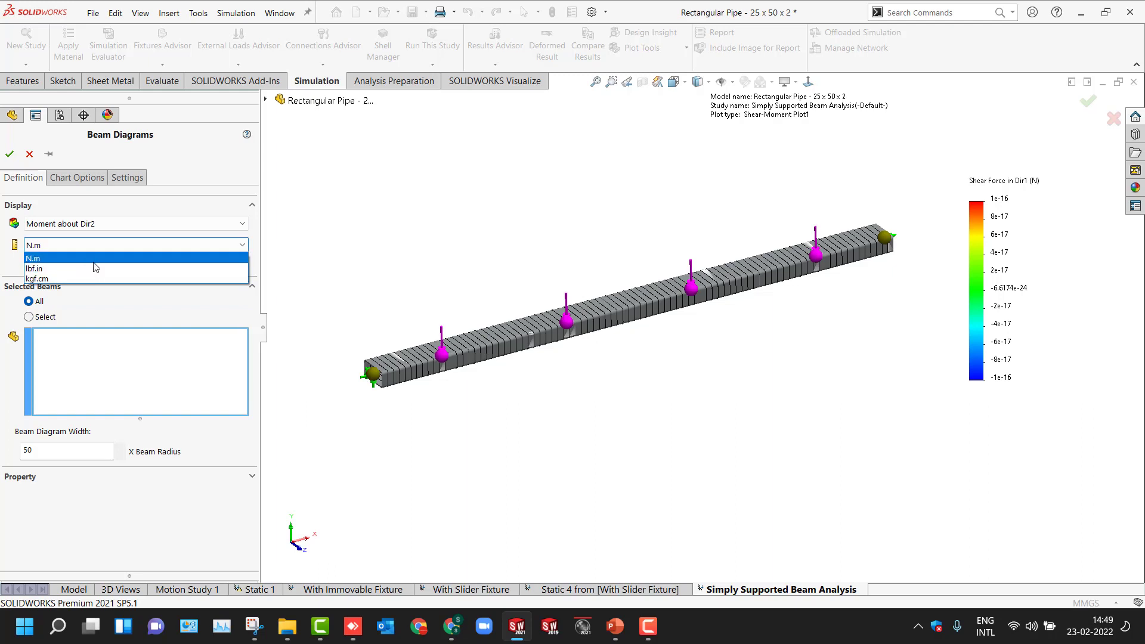
left_click(94, 260)
left_click(94, 248)
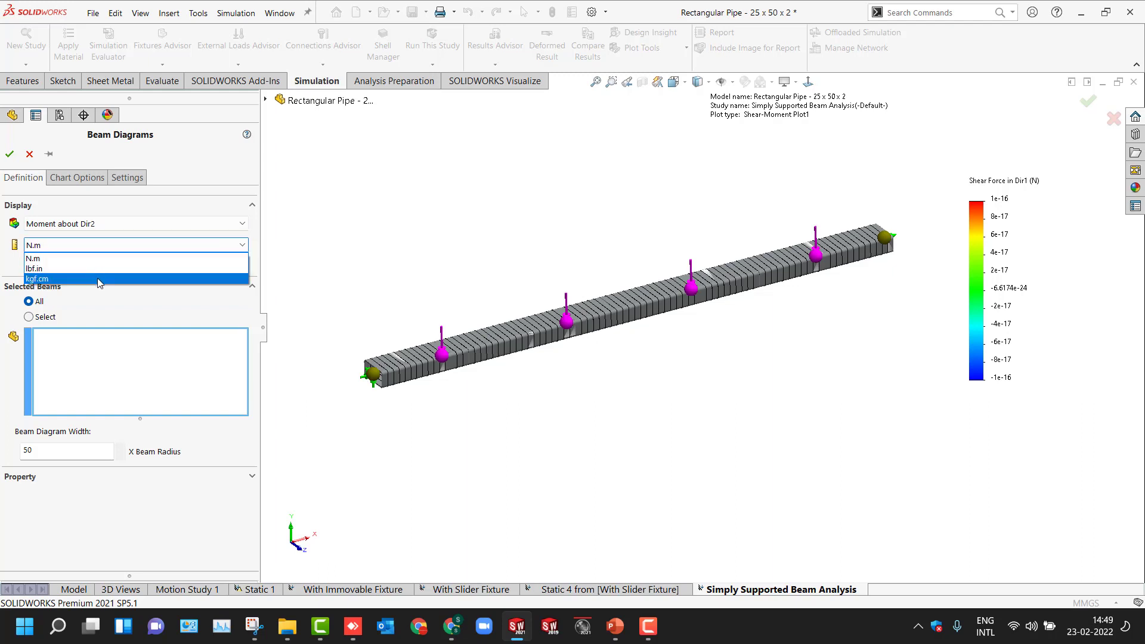
left_click(97, 247)
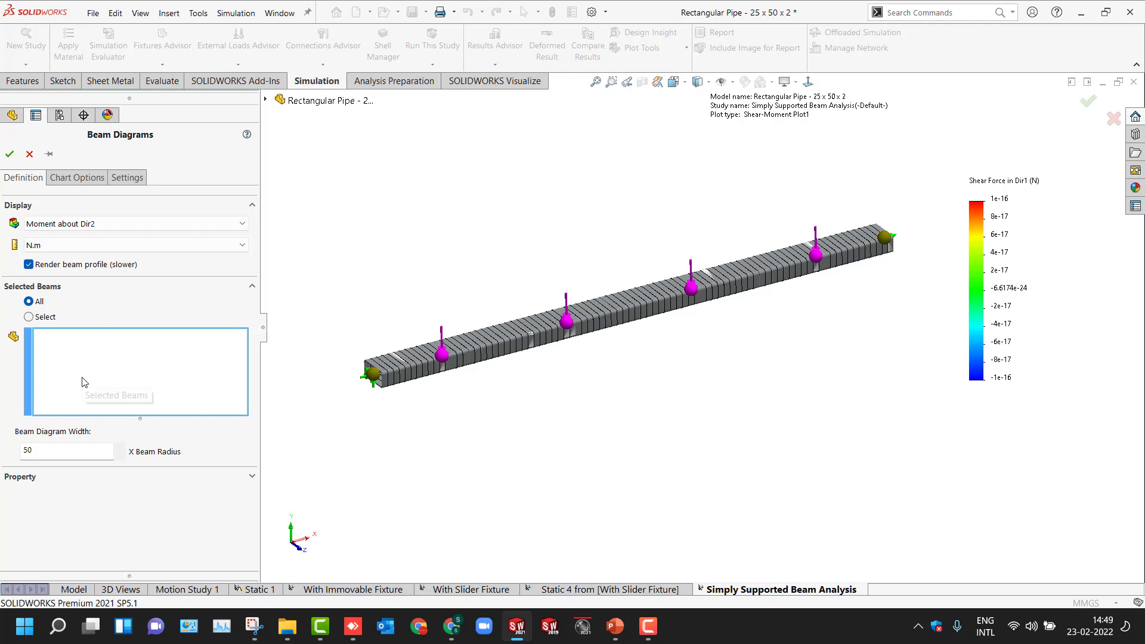
left_click(10, 154)
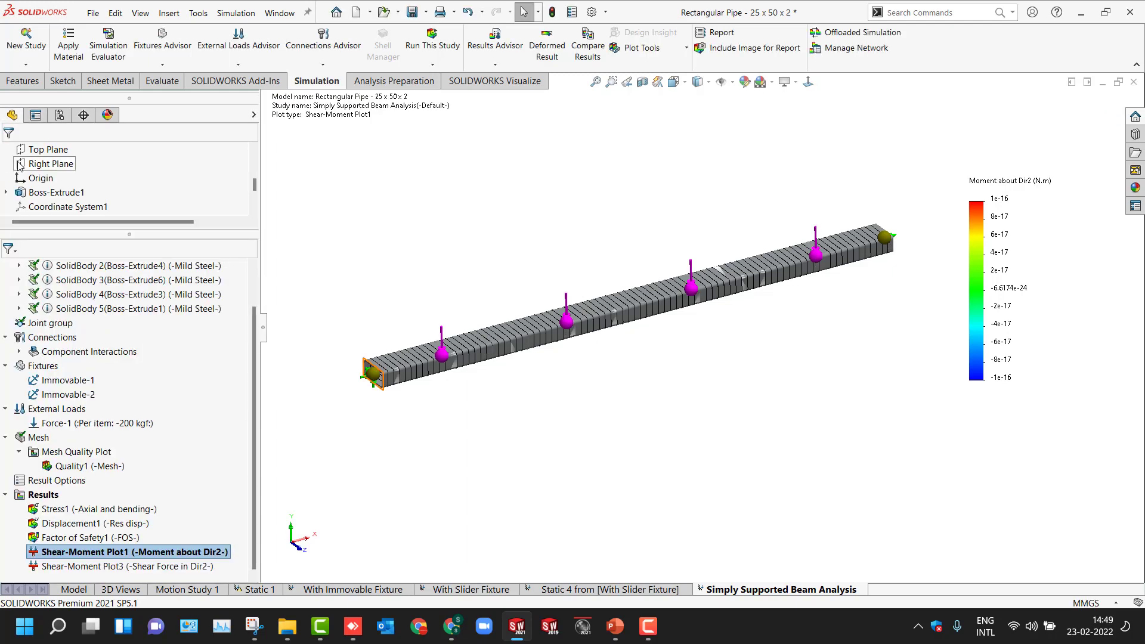
- Change Shear-Moment Plot1 to display Moment about Dir1
right_click(93, 551)
left_click(119, 373)
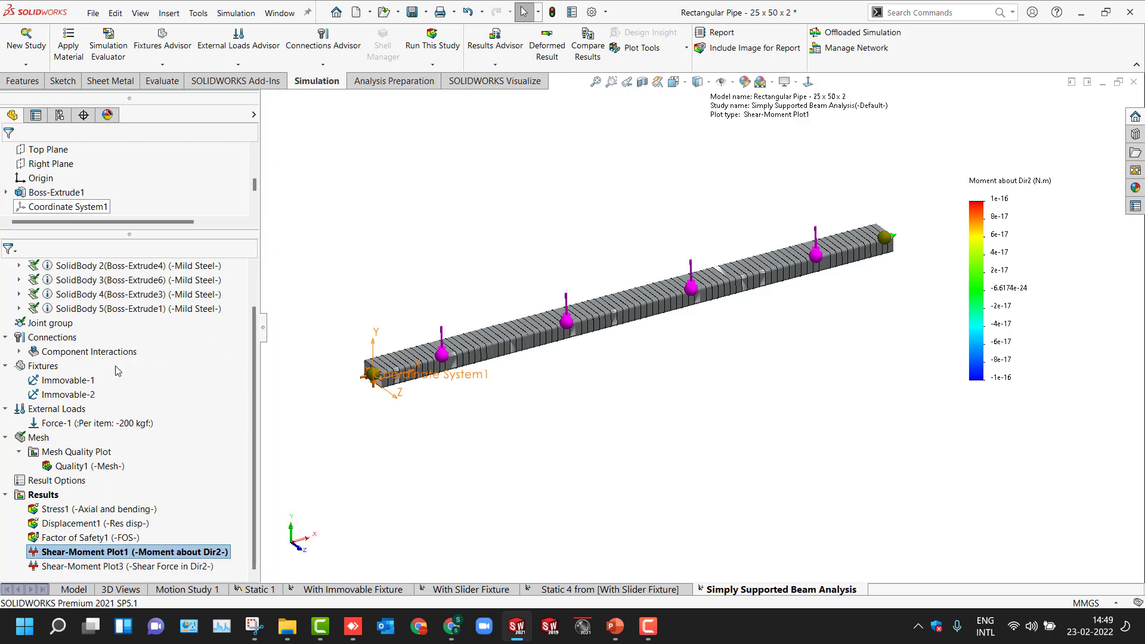
left_click(59, 224)
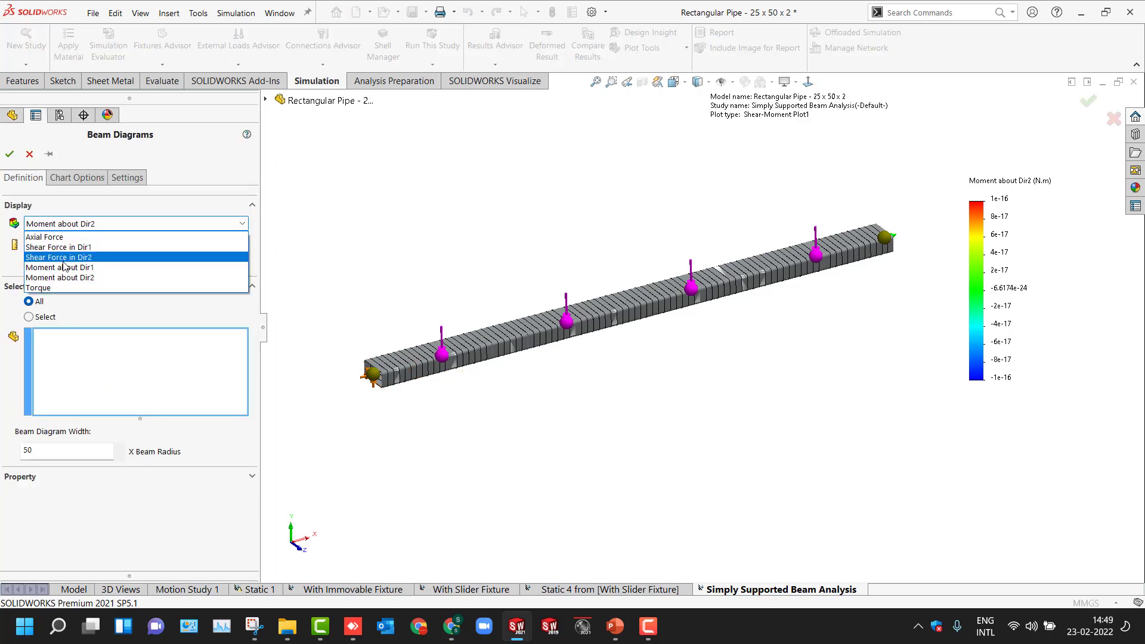
left_click(63, 261)
left_click(10, 158)
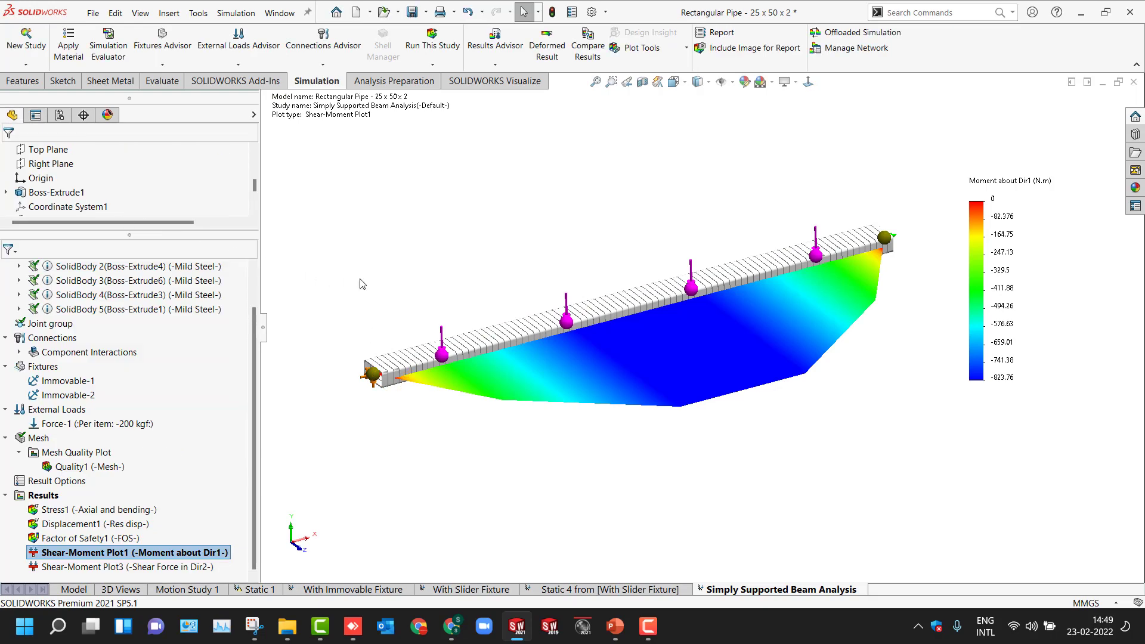
- Examine the Moment about Dir1 diagram of the beam from the front view
middle_click_drag(512, 184, 503, 383)
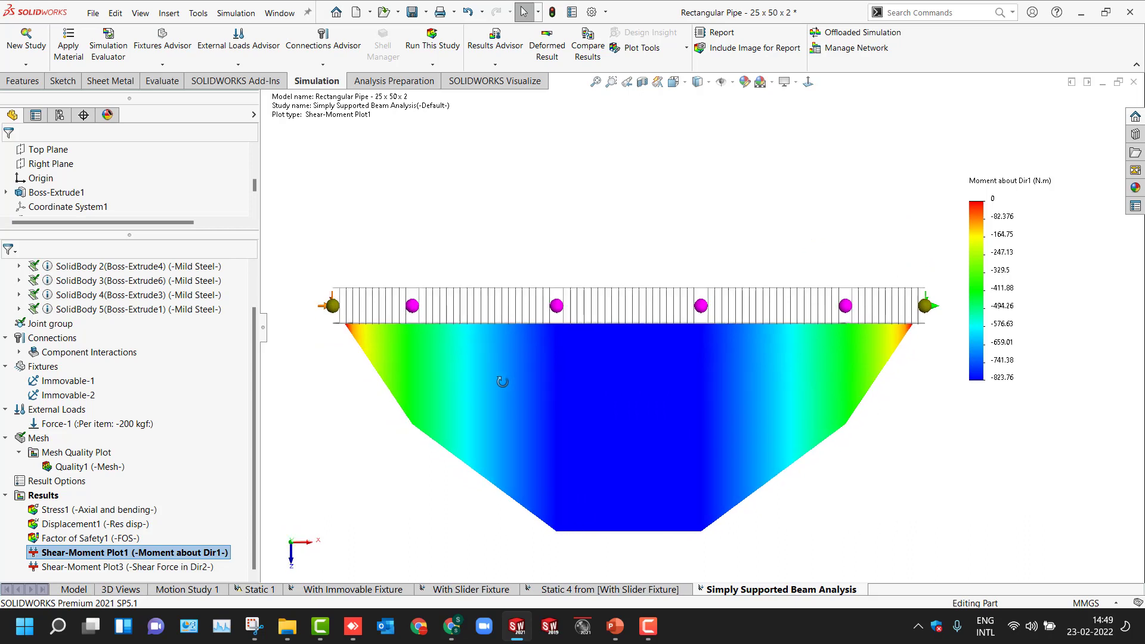
key("f")
scroll(979, 399, "up", 1)
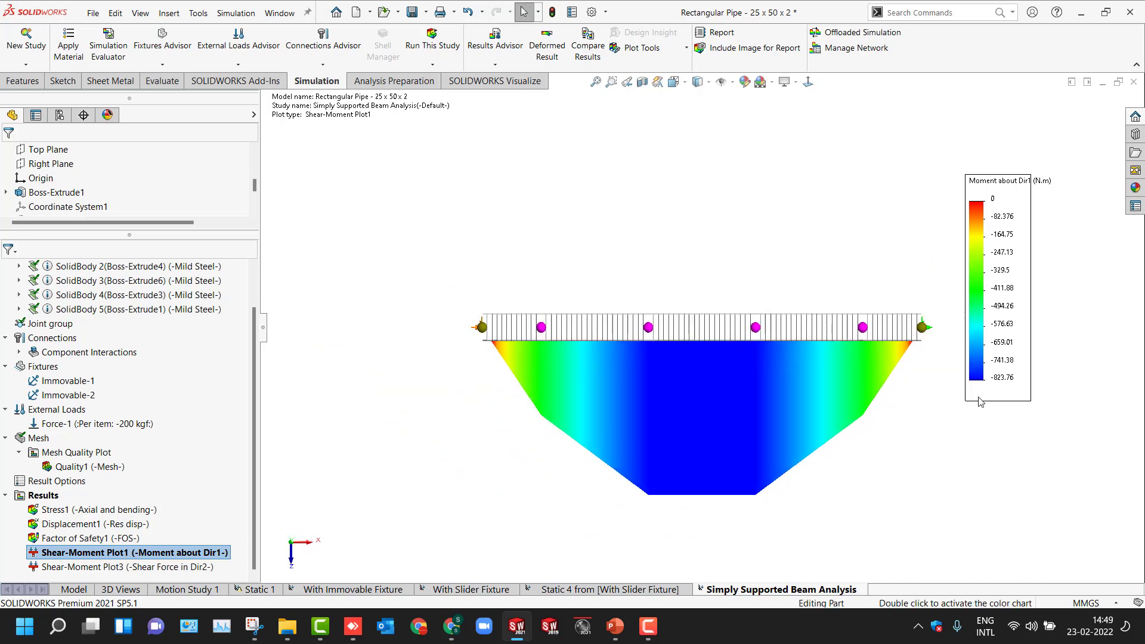
scroll(967, 407, "down", 2)
scroll(560, 495, "up", 2)
scroll(551, 504, "down", 1)
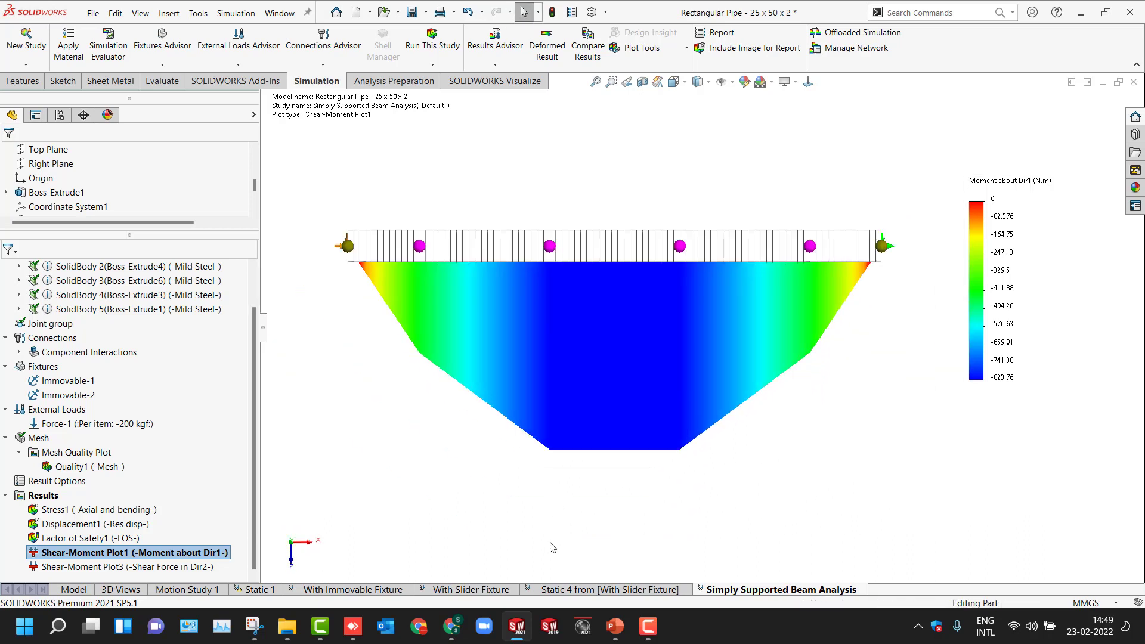
- Activate the Shear Force in Dir2 plot and view its diagram from the front
double_click(92, 567)
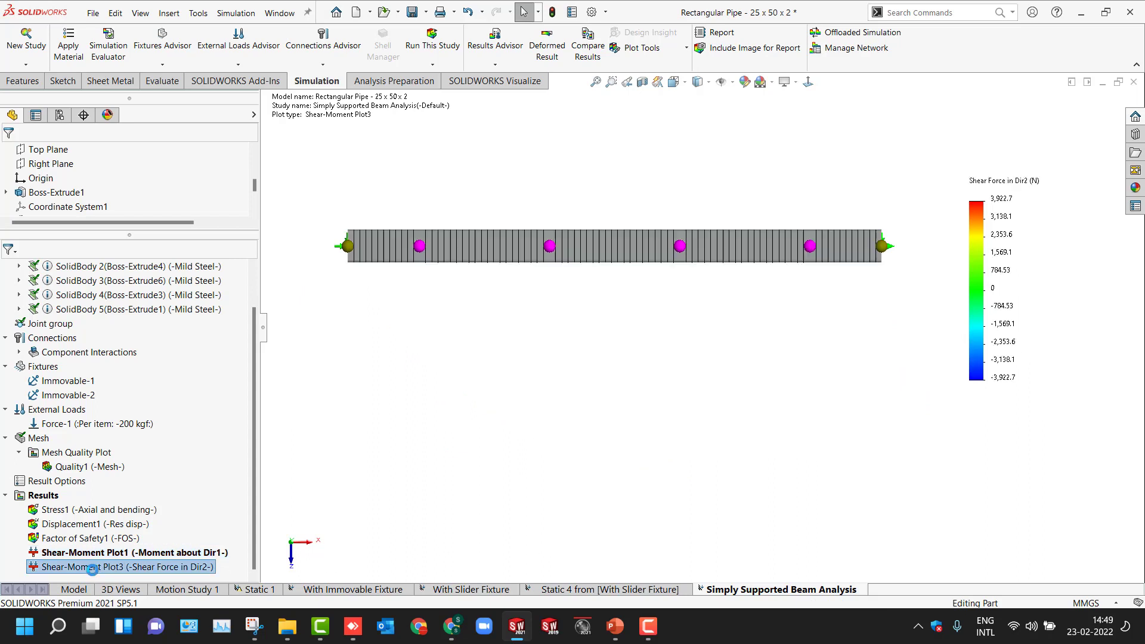
middle_click_drag(382, 474, 577, 234)
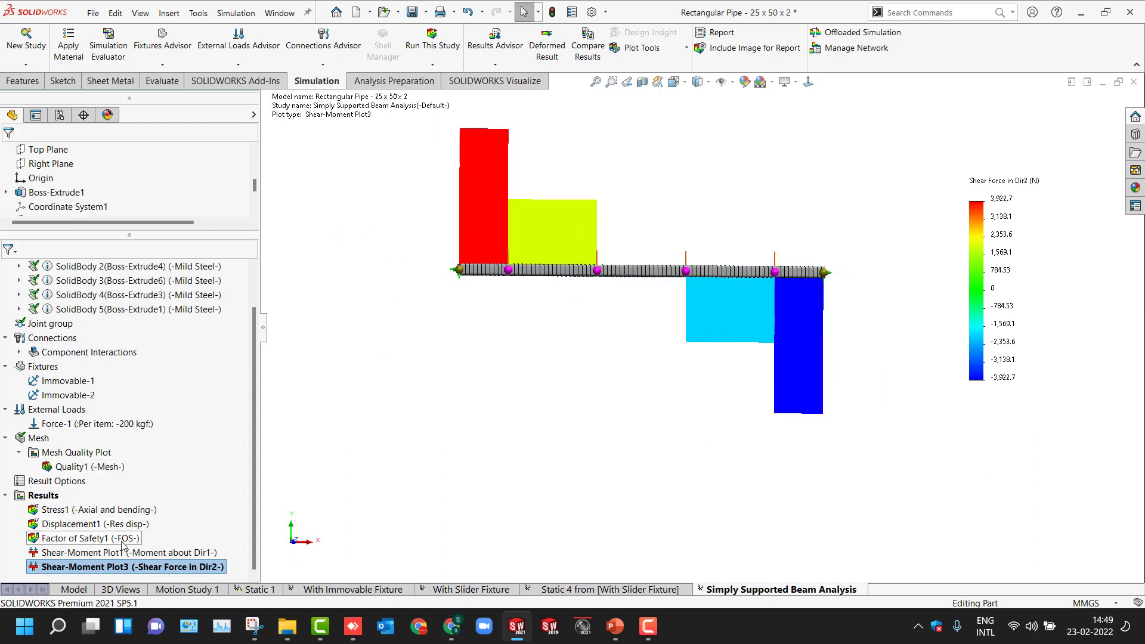
- Display the Stress1 and Displacement1 plots and view the deflected beam in isometric
left_click(109, 510)
double_click(109, 510)
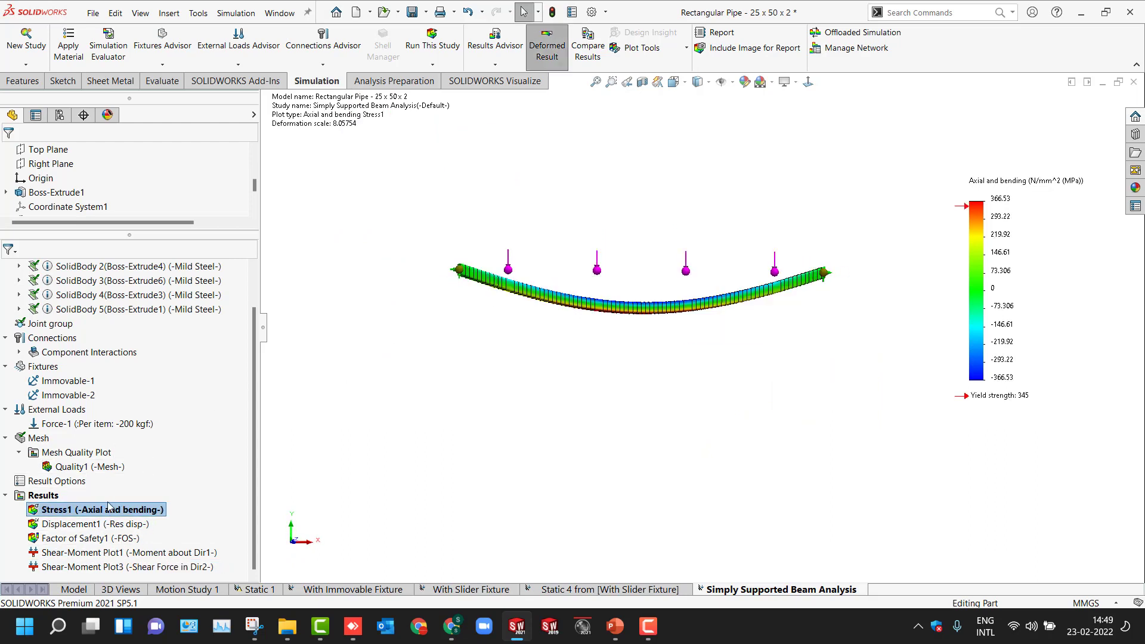
double_click(99, 524)
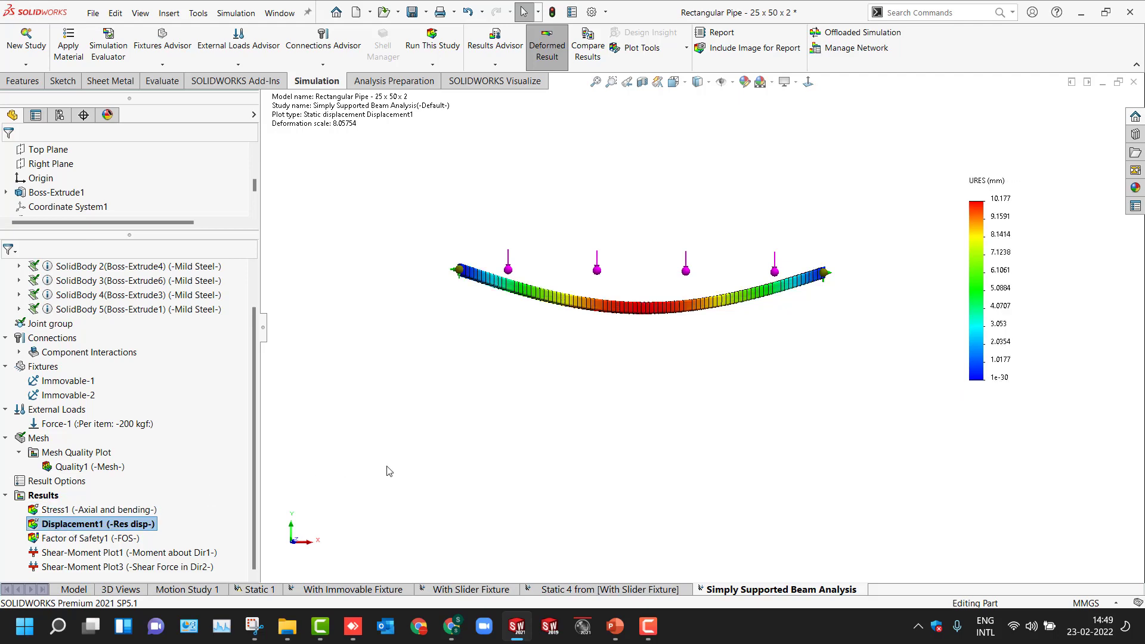
middle_click_drag(471, 424, 658, 497)
key("f")
key("ctrl+1")
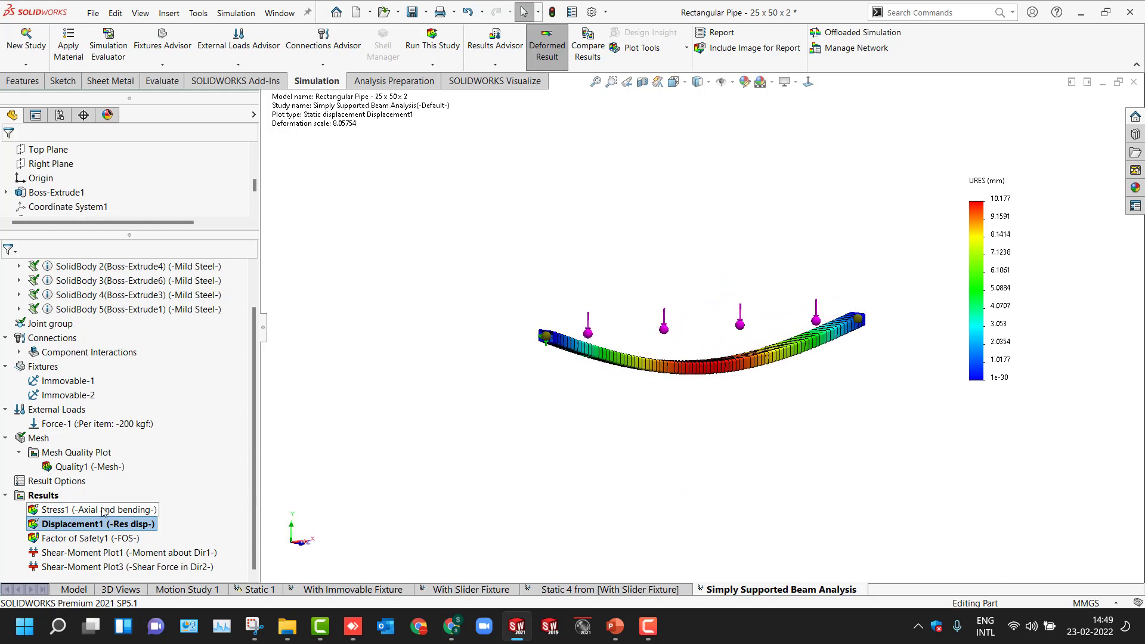
- Switch between the Moment about Dir1 and Shear Force in Dir2 plots for comparison
scroll(131, 507, "up", 1)
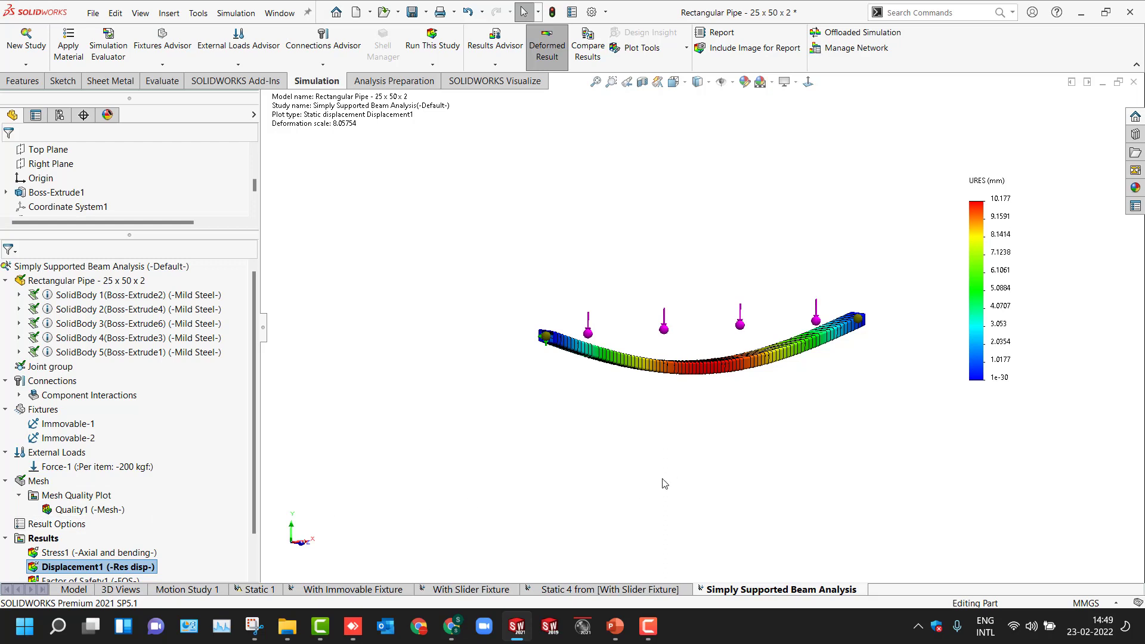
scroll(100, 554, "down", 1)
double_click(100, 553)
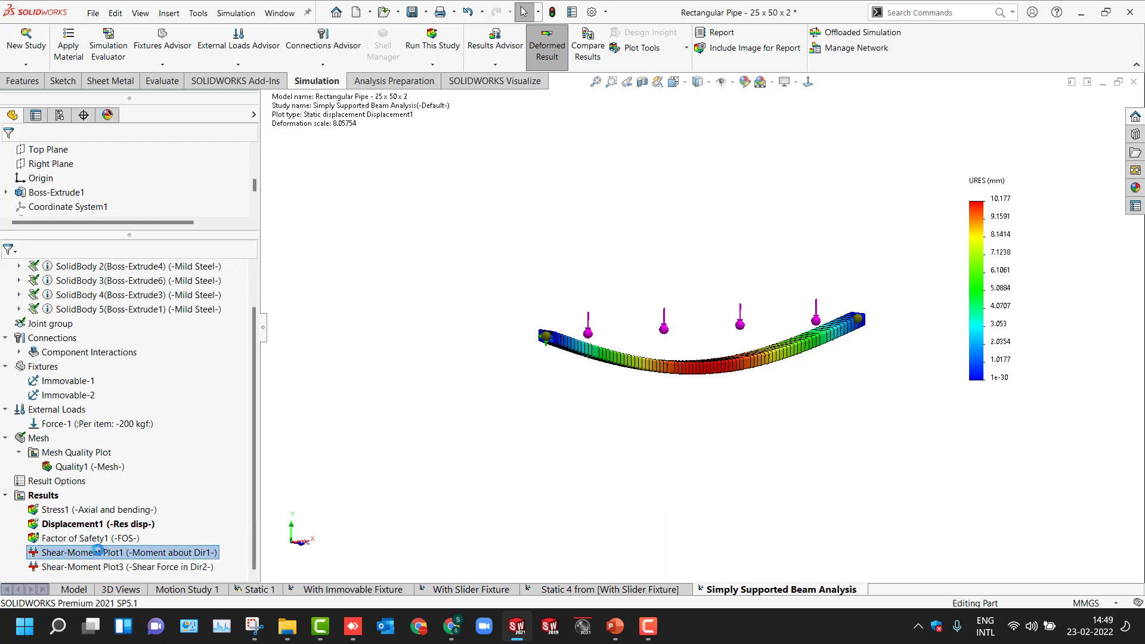
double_click(119, 566)
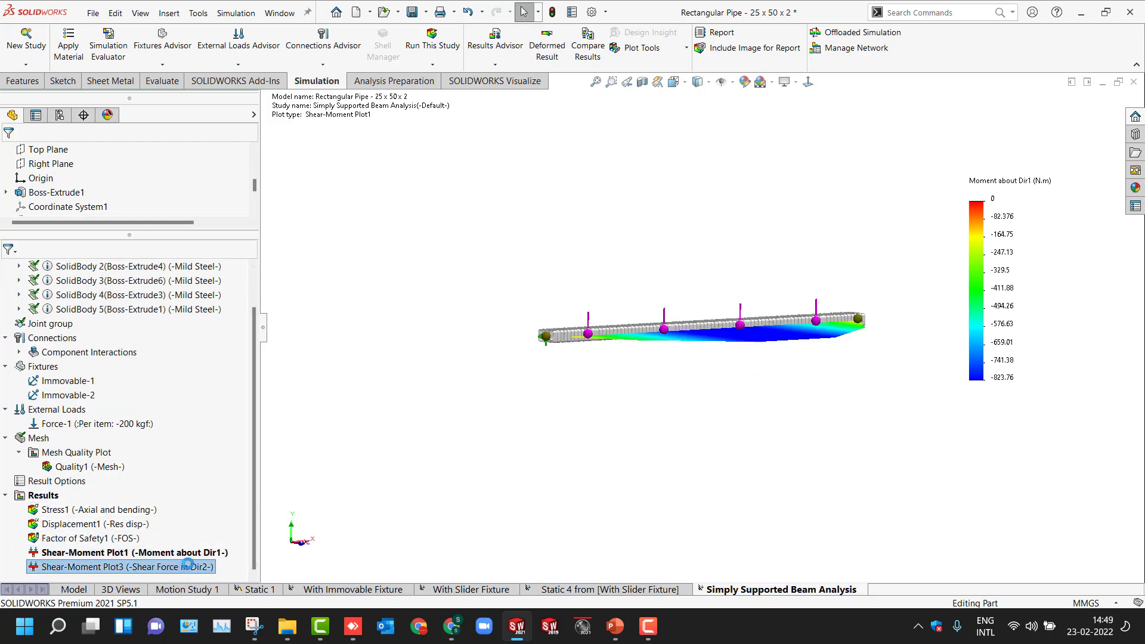